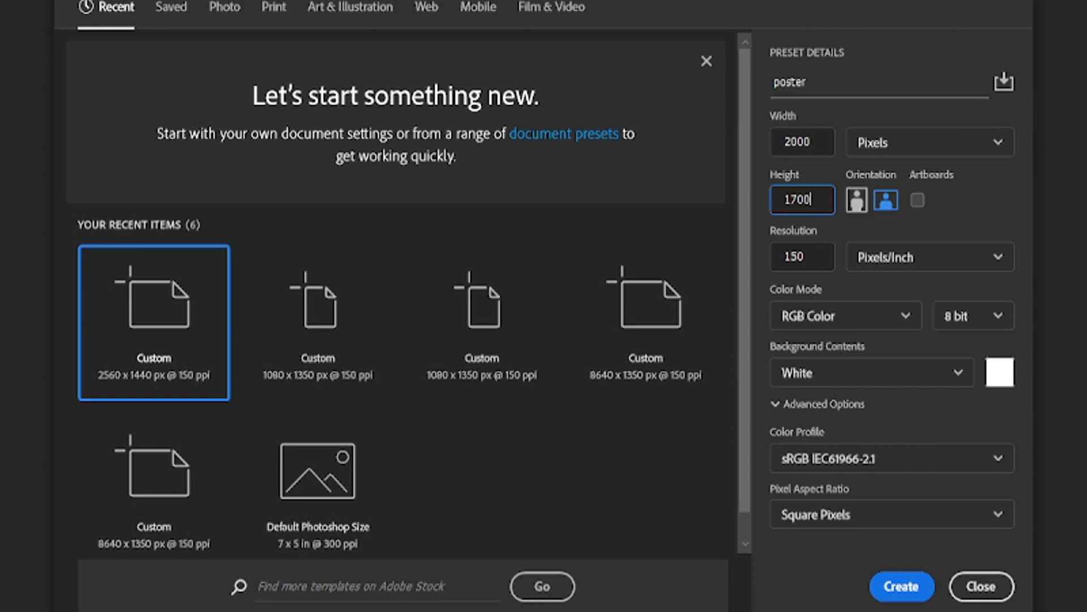
# Step: Create the poster document in portrait orientation, 1700 x 2000 pixels at 150 pixels/inch, RGB with a white background
pyautogui.click(857, 199)
pyautogui.press('Return')
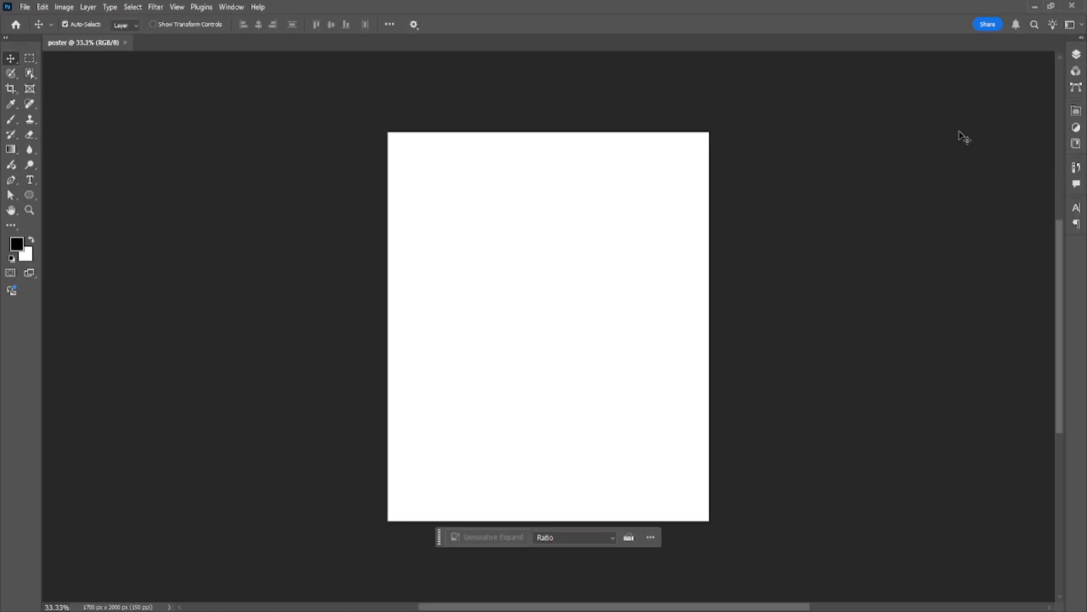
pyautogui.hotkey('ctrl', '0')
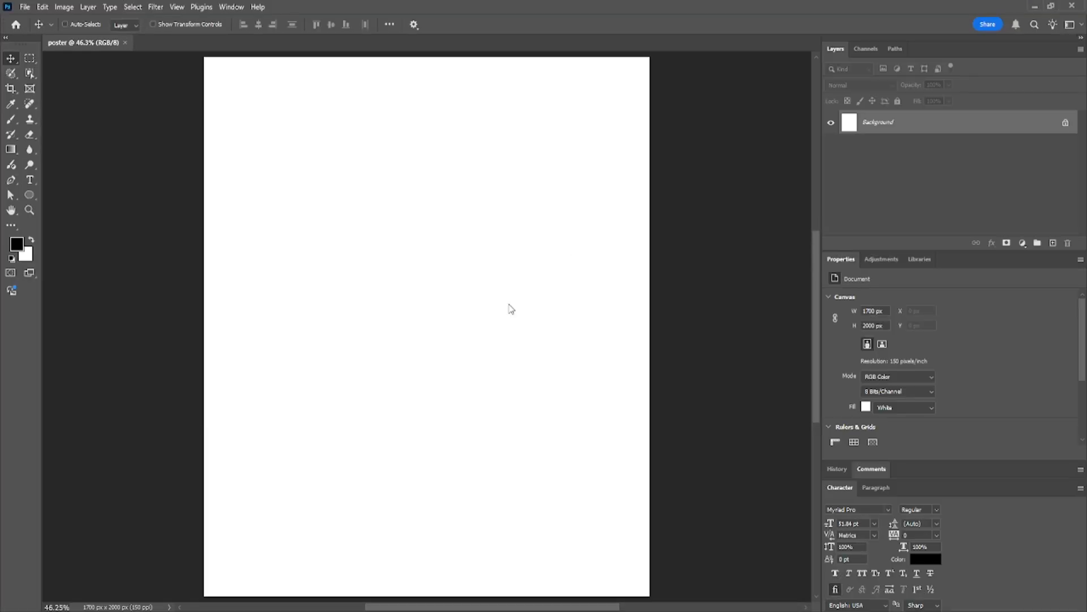
# Step: Open the PSD from the serene-green folder and bring its grass hill into the lower part of the poster document
pyautogui.hotkey('ctrl', 'o')
pyautogui.doubleClick(470, 135)
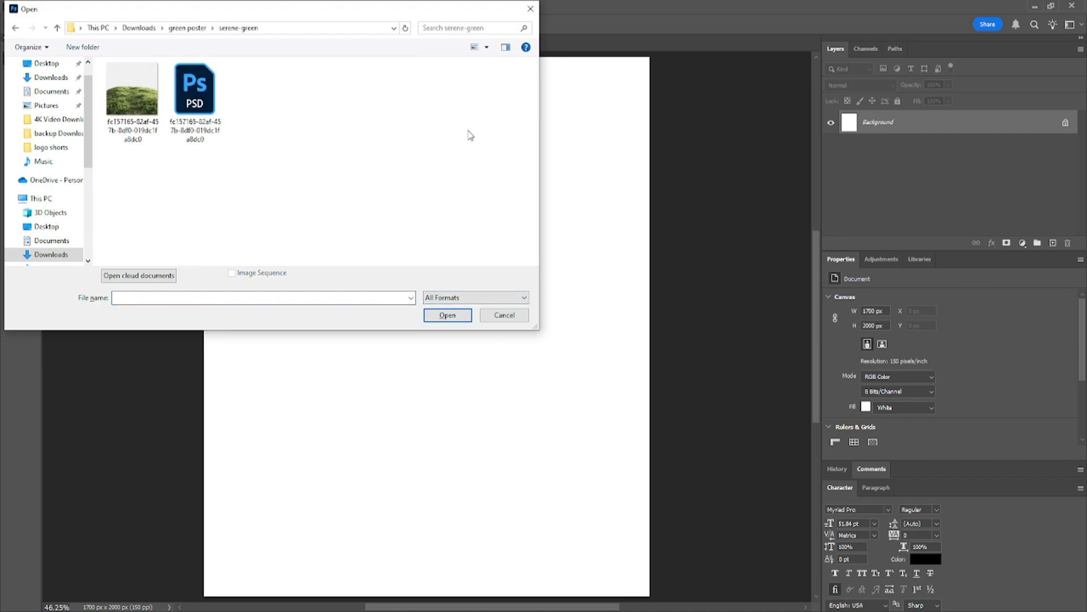
pyautogui.click(196, 111)
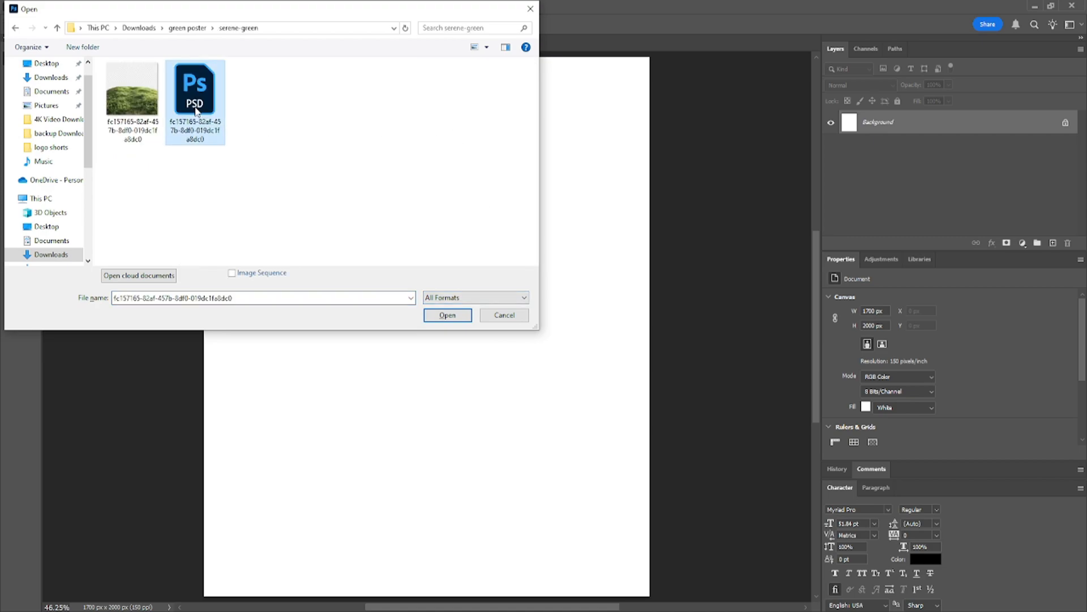
pyautogui.click(447, 315)
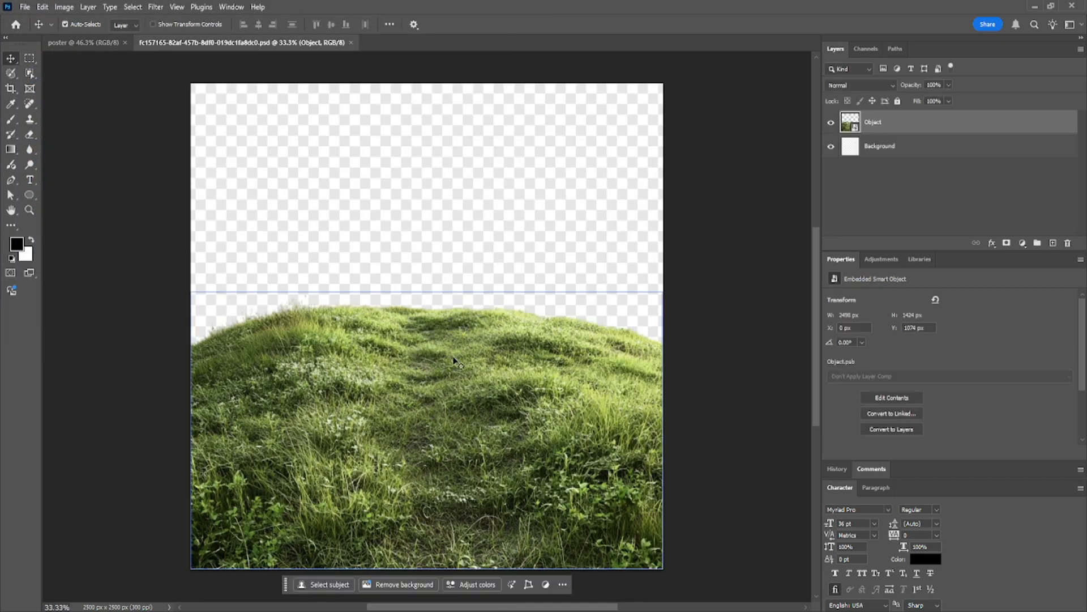
pyautogui.moveTo(495, 390); pyautogui.dragTo(146, 93)
pyautogui.moveTo(412, 463); pyautogui.dragTo(414, 465)
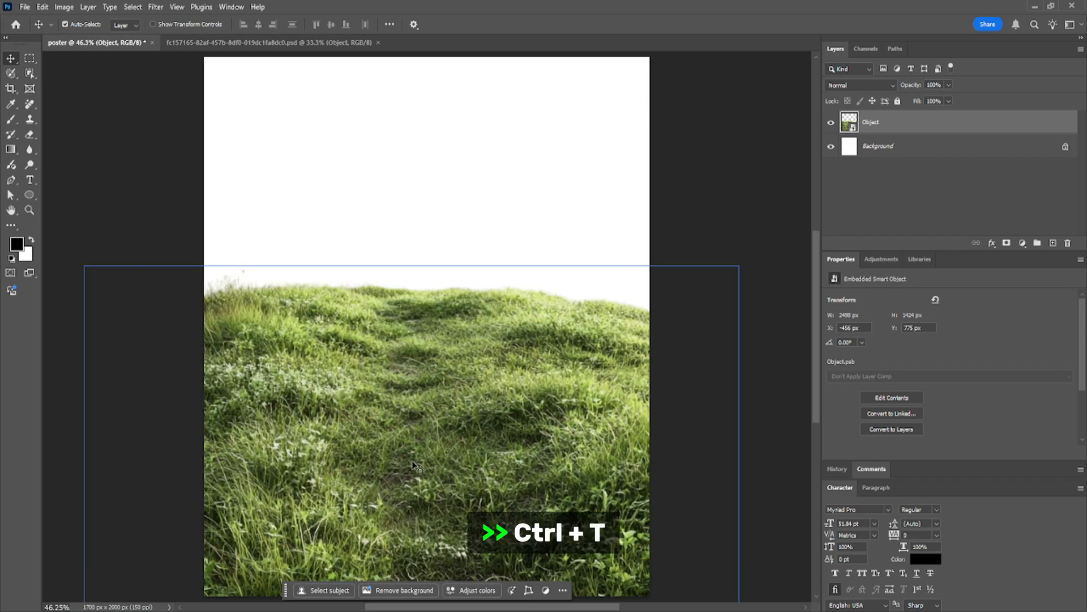
# Step: Scale the grass hill down to about 1296 x 738 px and centre it horizontally at the poster's bottom edge
pyautogui.hotkey('ctrl', 't')
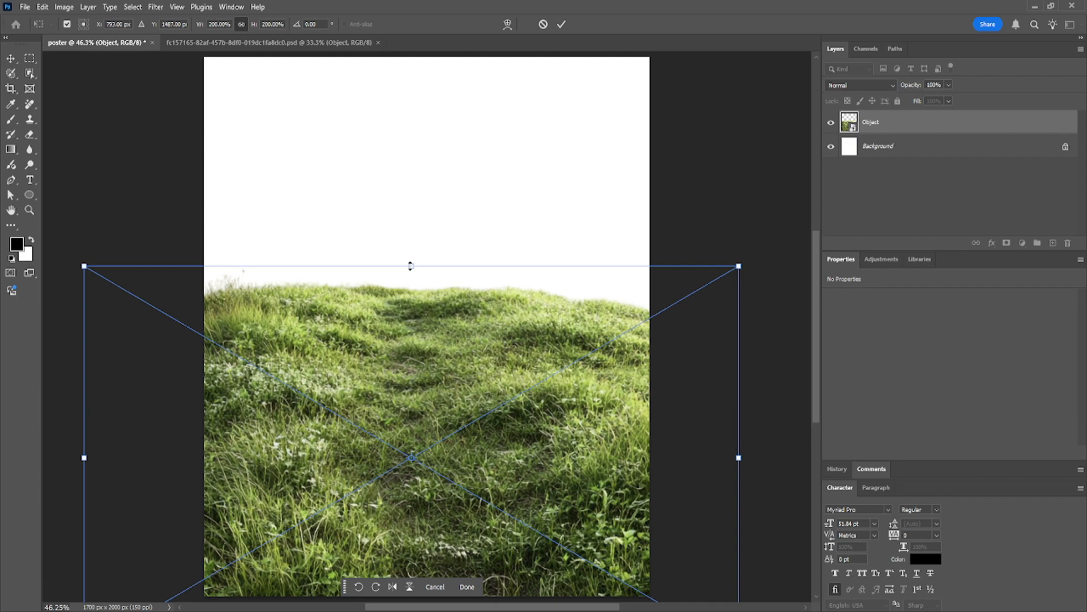
pyautogui.moveTo(411, 265); pyautogui.dragTo(410, 444)
pyautogui.moveTo(445, 484); pyautogui.dragTo(445, 458)
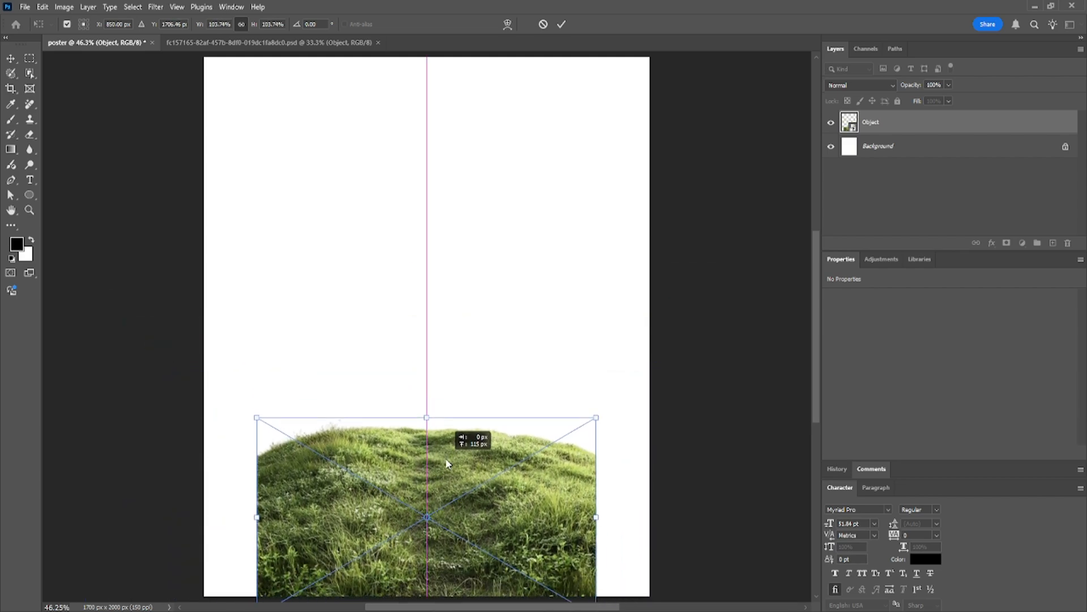
pyautogui.press('Return')
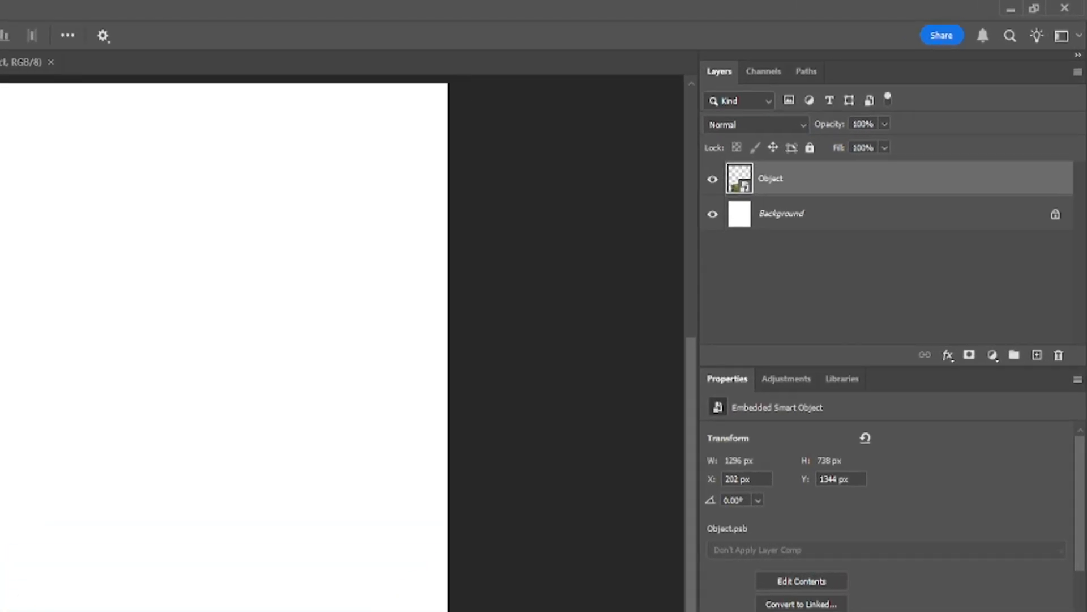
# Step: Rasterize the grass layer and clone grass outward with the Clone Stamp to fill the empty areas on both sides of the hill
pyautogui.rightClick(856, 123)
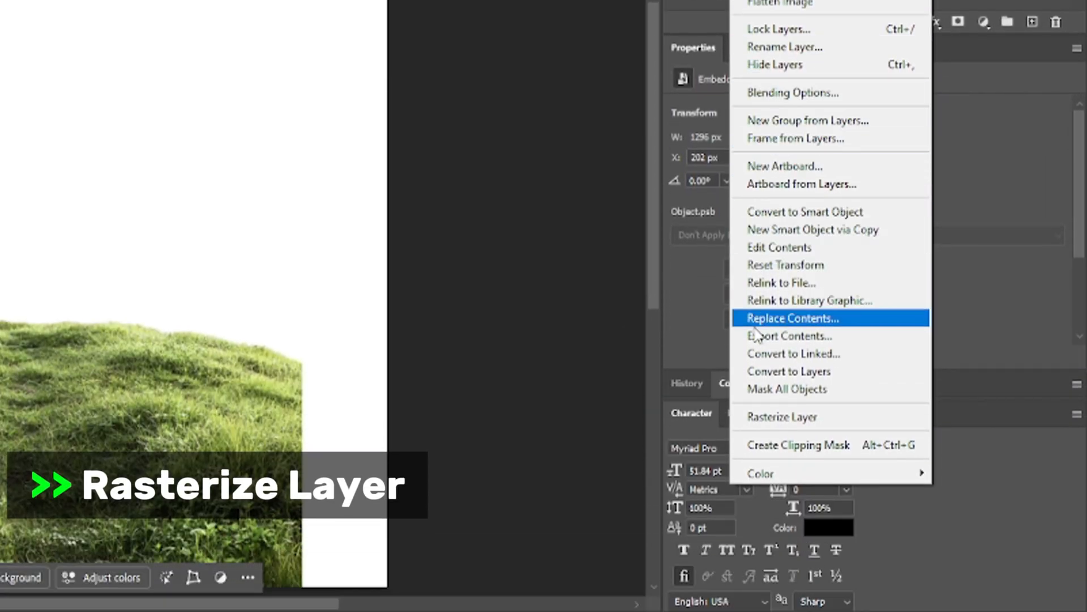
pyautogui.click(763, 416)
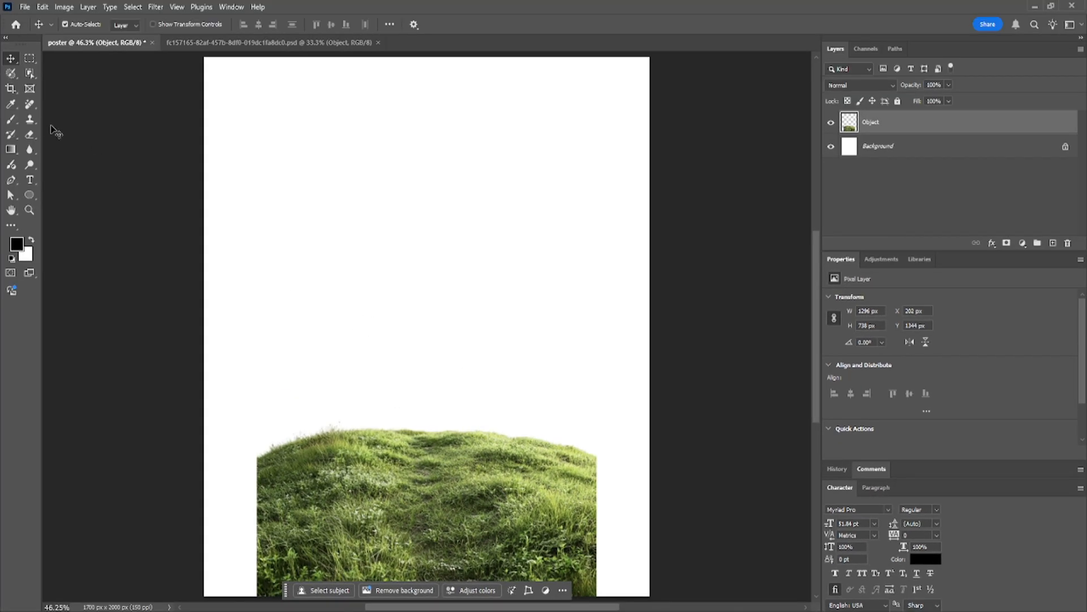
pyautogui.click(30, 119)
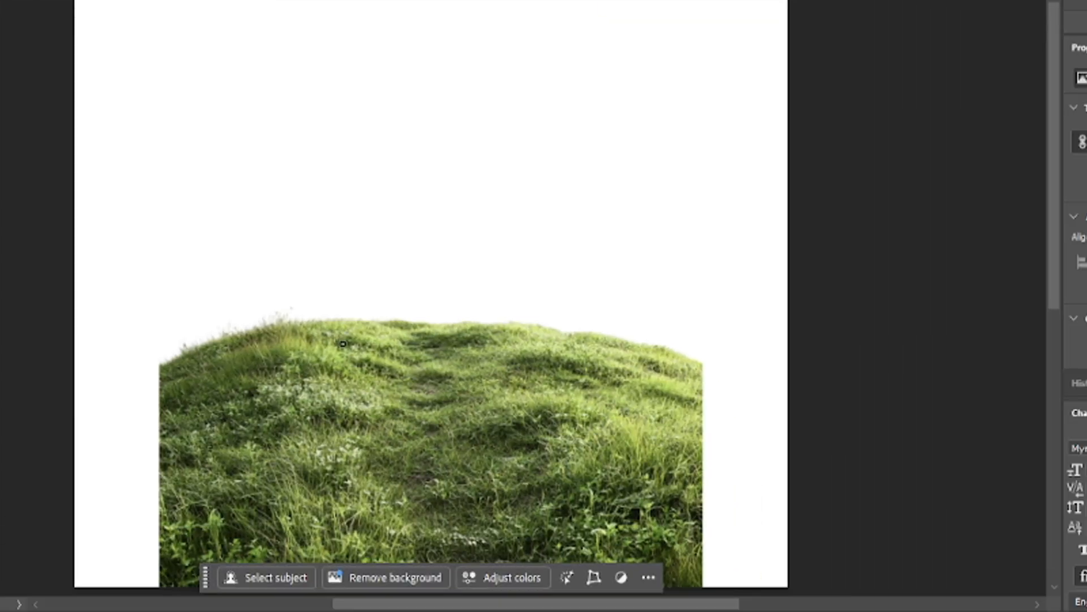
pyautogui.keyDown('alt'); pyautogui.moveTo(371, 443); pyautogui.dragTo(406, 459); pyautogui.keyUp('alt')
pyautogui.keyDown('alt'); pyautogui.moveTo(399, 367); pyautogui.dragTo(418, 363); pyautogui.keyUp('alt')
pyautogui.keyDown('alt'); pyautogui.click(418, 398); pyautogui.keyUp('alt')
pyautogui.moveTo(122, 385)
pyautogui.mouseDown()
pyautogui.moveTo(155, 529)
pyautogui.moveTo(193, 492)
pyautogui.mouseUp()
pyautogui.keyDown('alt'); pyautogui.click(262, 391); pyautogui.keyUp('alt')
pyautogui.moveTo(732, 425); pyautogui.dragTo(801, 408)
pyautogui.press(']')
pyautogui.moveTo(663, 436); pyautogui.dragTo(498, 436)
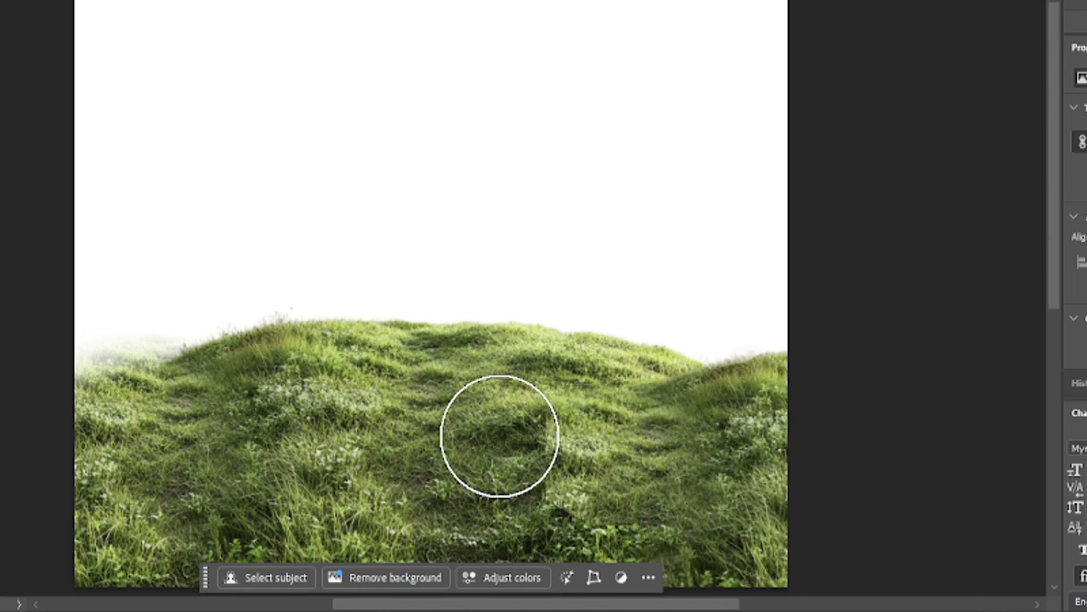
# Step: Clone further grass patches over the extended sides to blend them, and convert the grass layer to a smart object
pyautogui.keyDown('alt'); pyautogui.click(498, 437); pyautogui.keyUp('alt')
pyautogui.press('[')
pyautogui.moveTo(148, 399); pyautogui.dragTo(89, 508)
pyautogui.press('v')
pyautogui.press('s')
pyautogui.moveTo(221, 406)
pyautogui.mouseDown()
pyautogui.moveTo(92, 359)
pyautogui.moveTo(85, 389)
pyautogui.moveTo(165, 396)
pyautogui.mouseUp()
pyautogui.moveTo(651, 394)
pyautogui.mouseDown()
pyautogui.moveTo(791, 364)
pyautogui.moveTo(635, 394)
pyautogui.mouseUp()
pyautogui.press('v')
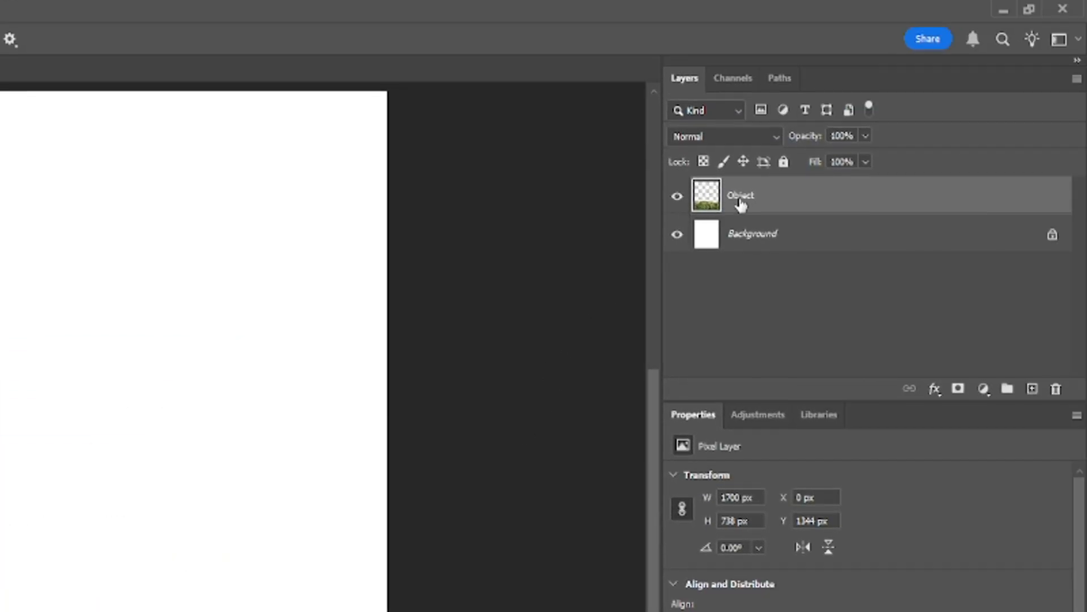
pyautogui.rightClick(740, 204)
pyautogui.click(769, 581)
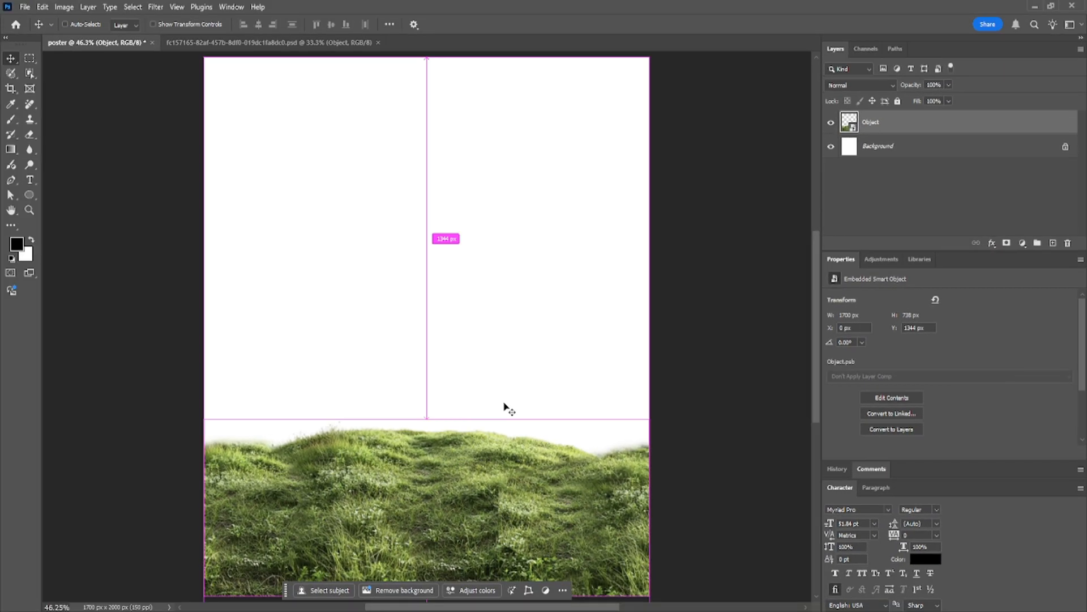
# Step: Open the PNG of the seated astronaut holding a flower from the green poster folder
pyautogui.hotkey('ctrl', 'o')
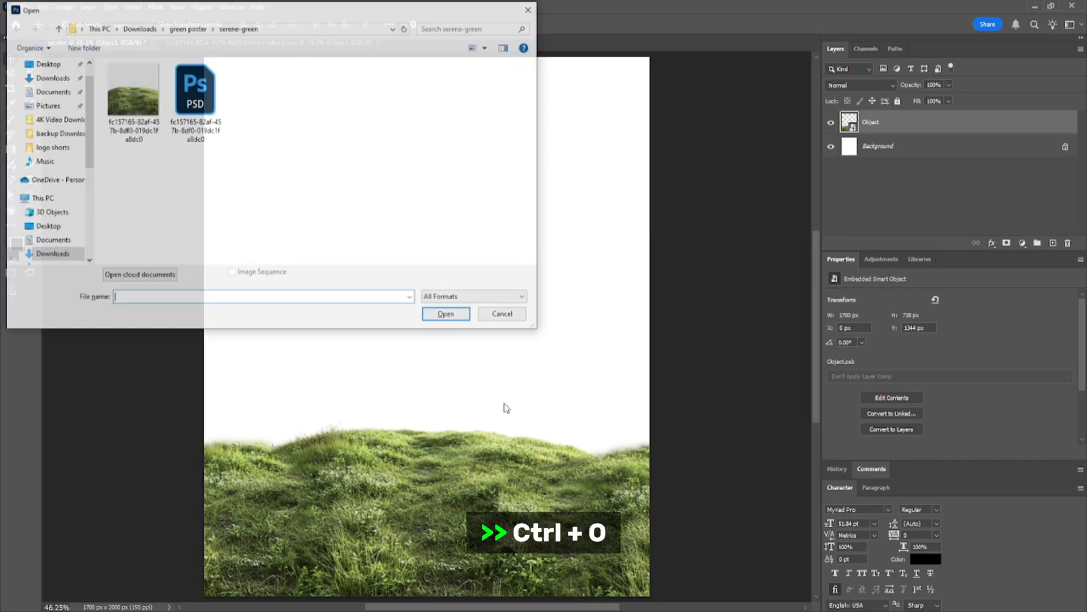
pyautogui.click(198, 32)
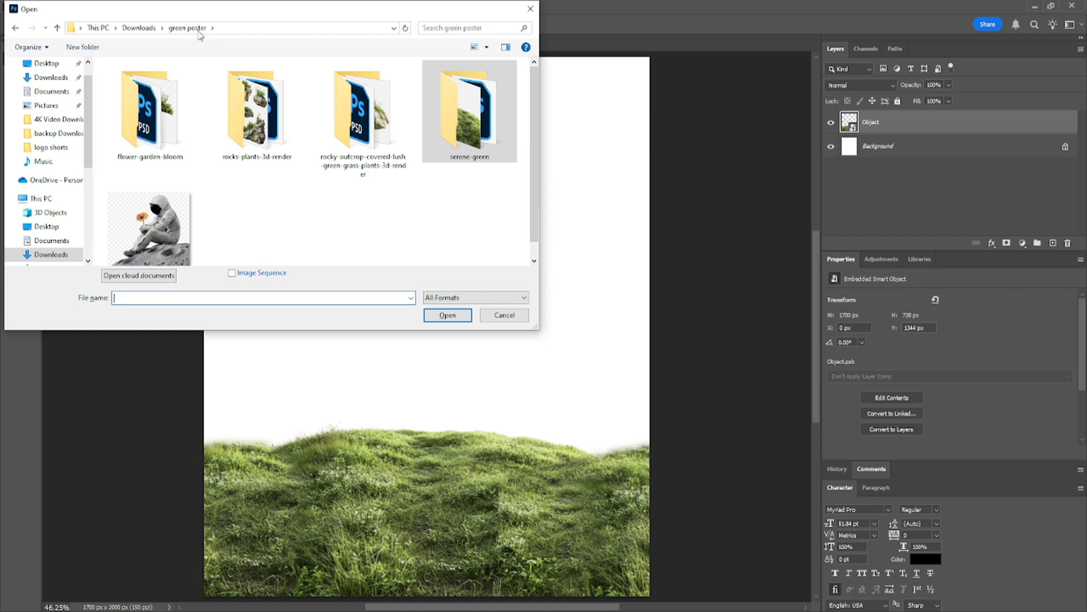
pyautogui.click(166, 222)
pyautogui.click(437, 315)
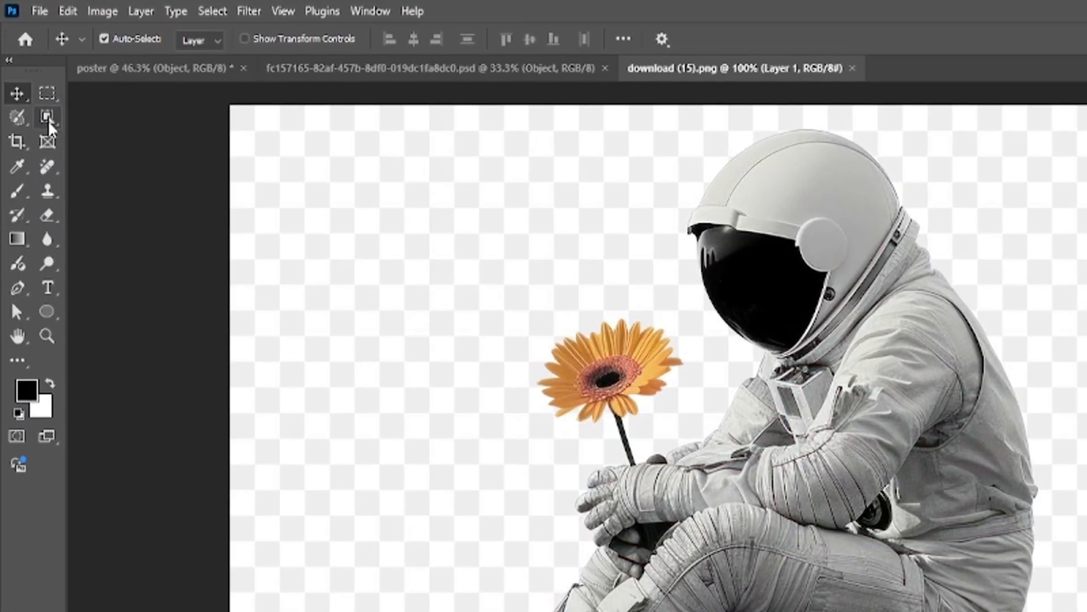
# Step: Select the astronaut and flower without the moon rock using Object Selection, and place them on the right side of the poster's hill
pyautogui.press('w')
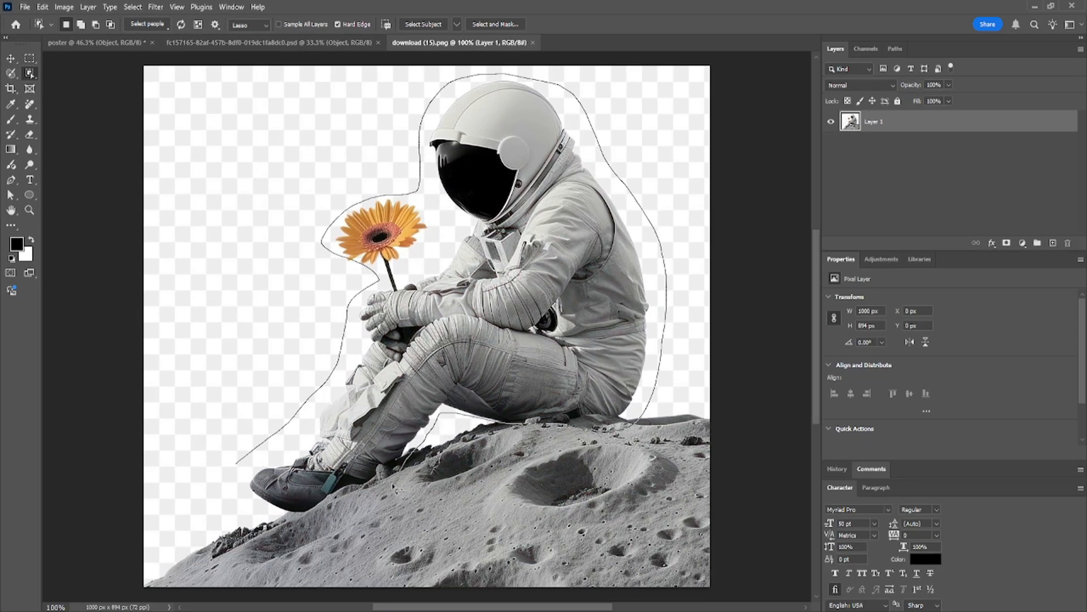
pyautogui.moveTo(395, 485); pyautogui.dragTo(244, 470)
pyautogui.press('v')
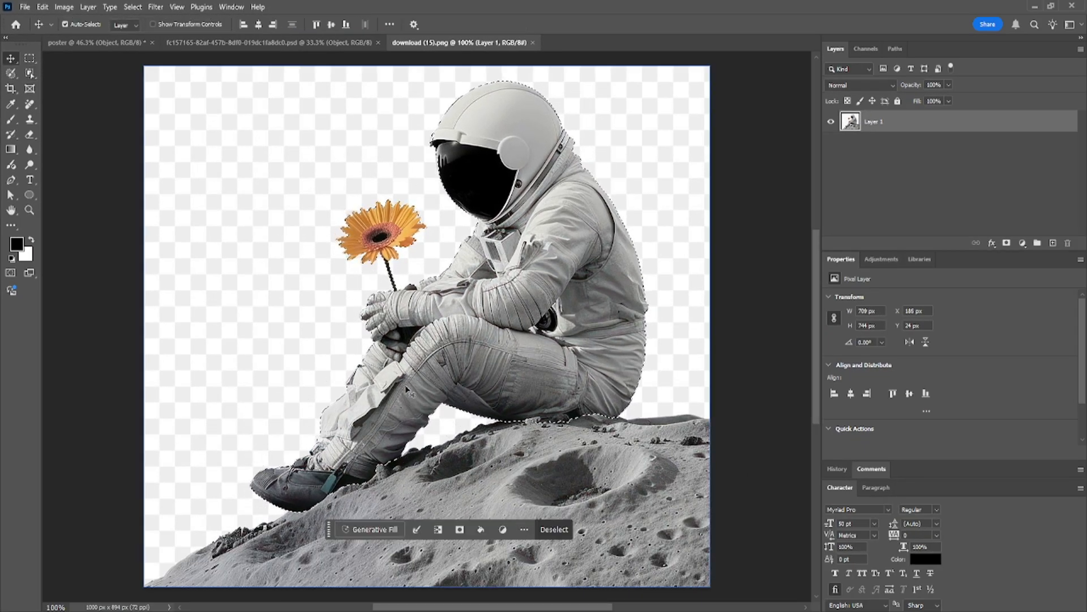
pyautogui.moveTo(407, 388); pyautogui.dragTo(77, 52)
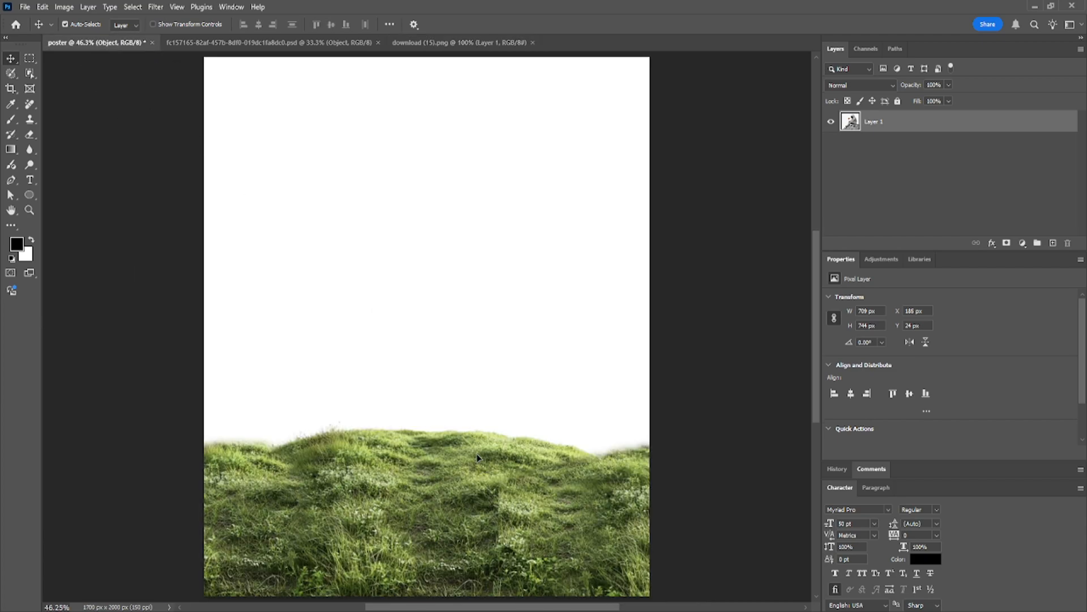
pyautogui.moveTo(478, 457); pyautogui.dragTo(477, 458)
pyautogui.moveTo(558, 435); pyautogui.dragTo(613, 446)
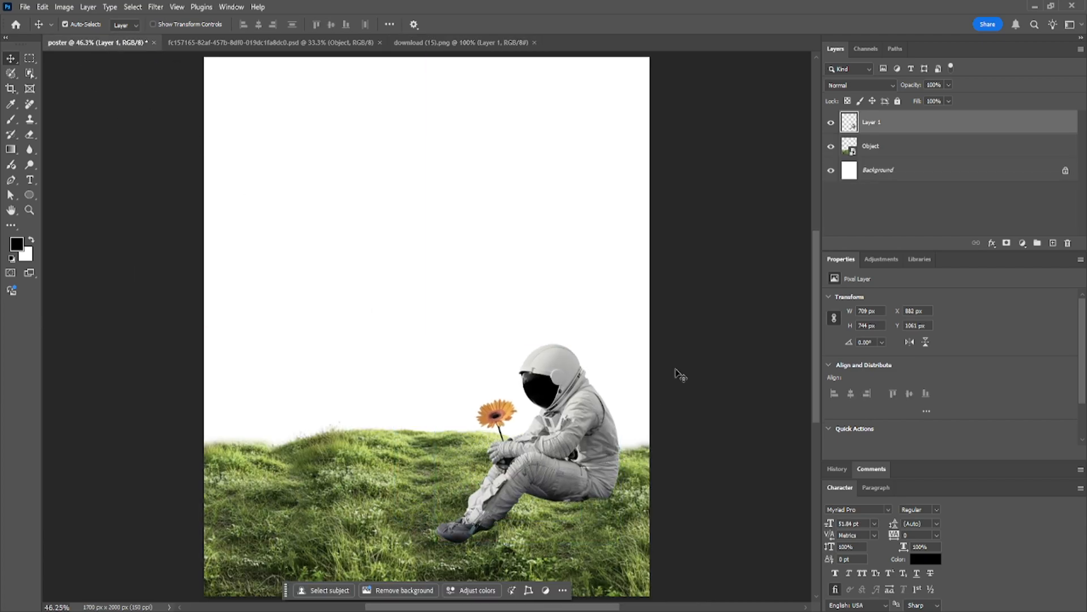
# Step: Duplicate the grass layer, move the copy above the astronaut layer, and add a layer mask to it
pyautogui.click(888, 147)
pyautogui.hotkey('ctrl', 'j')
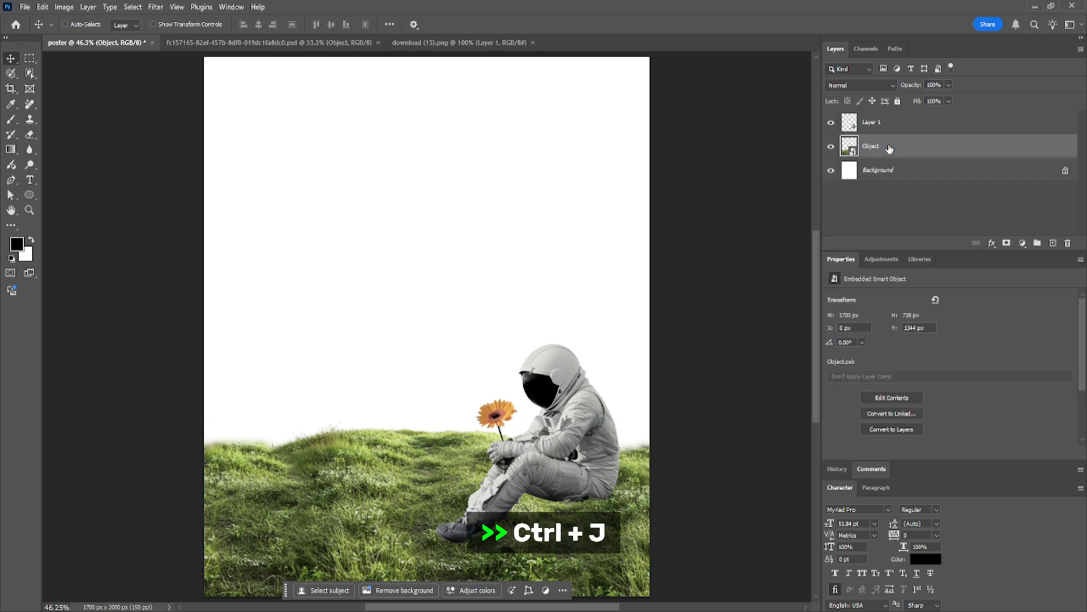
pyautogui.moveTo(891, 148); pyautogui.dragTo(888, 118)
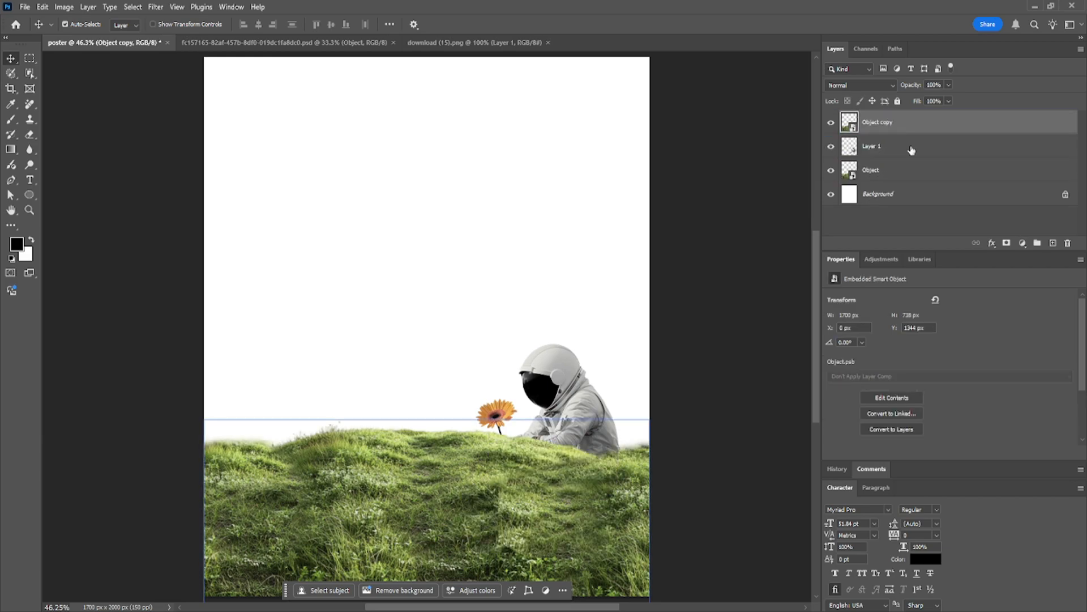
pyautogui.click(1006, 244)
# Step: Paint the grass copy's mask with a Soft Round brush at 0% hardness to reveal the astronaut's body, legs and shoe
pyautogui.press('b')
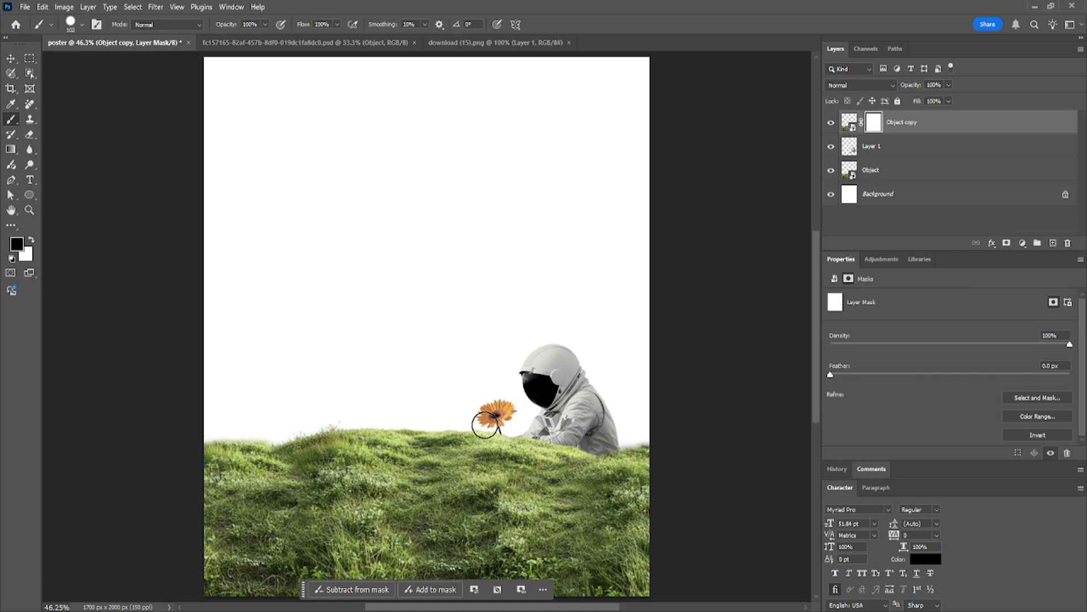
pyautogui.rightClick(482, 426)
pyautogui.click(559, 544)
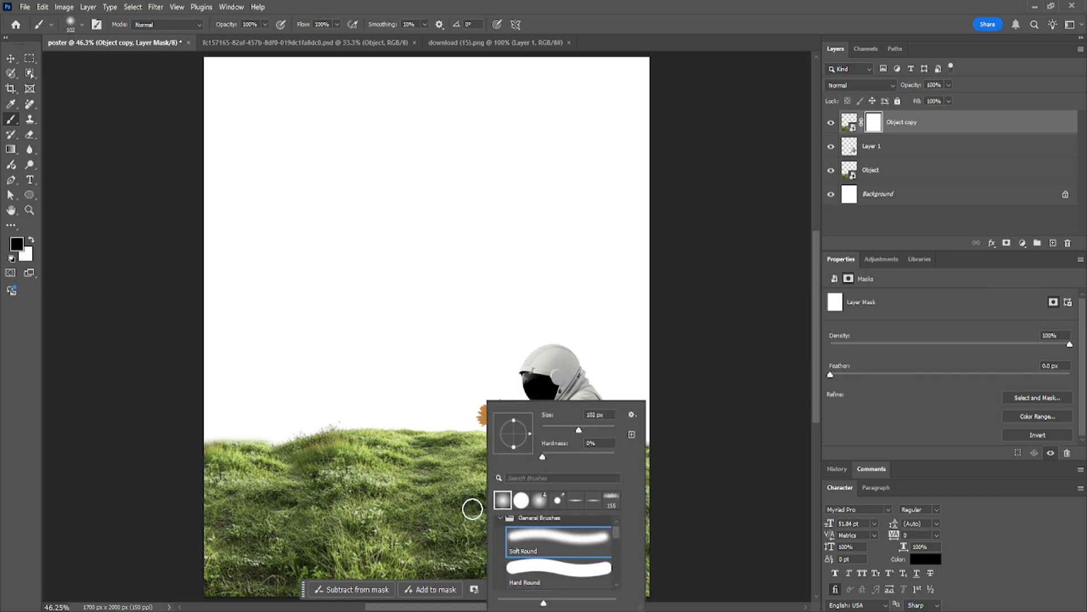
pyautogui.moveTo(434, 491)
pyautogui.mouseDown()
pyautogui.moveTo(509, 475)
pyautogui.moveTo(528, 443)
pyautogui.moveTo(605, 457)
pyautogui.moveTo(548, 494)
pyautogui.moveTo(427, 528)
pyautogui.moveTo(501, 525)
pyautogui.moveTo(436, 523)
pyautogui.mouseUp()
pyautogui.press('x')
pyautogui.scroll(5, 493, 546)
pyautogui.hotkey('ctrl', 'z')
pyautogui.press('[')
pyautogui.press('[')
pyautogui.press('[')
pyautogui.press('[')
pyautogui.press('[')
pyautogui.press('[')
pyautogui.moveTo(498, 475); pyautogui.dragTo(513, 488)
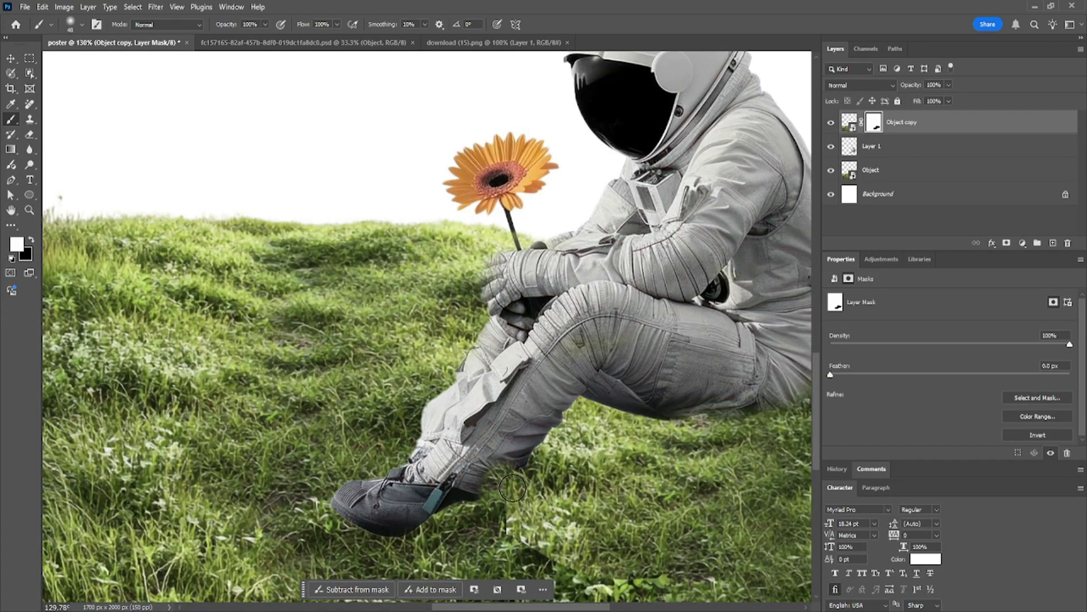
# Step: Paint white on the mask with a grass-shaped brush so blades overlap the astronaut's shoe and lower leg
pyautogui.rightClick(446, 509)
pyautogui.click(582, 503)
pyautogui.moveTo(433, 535); pyautogui.dragTo(499, 497)
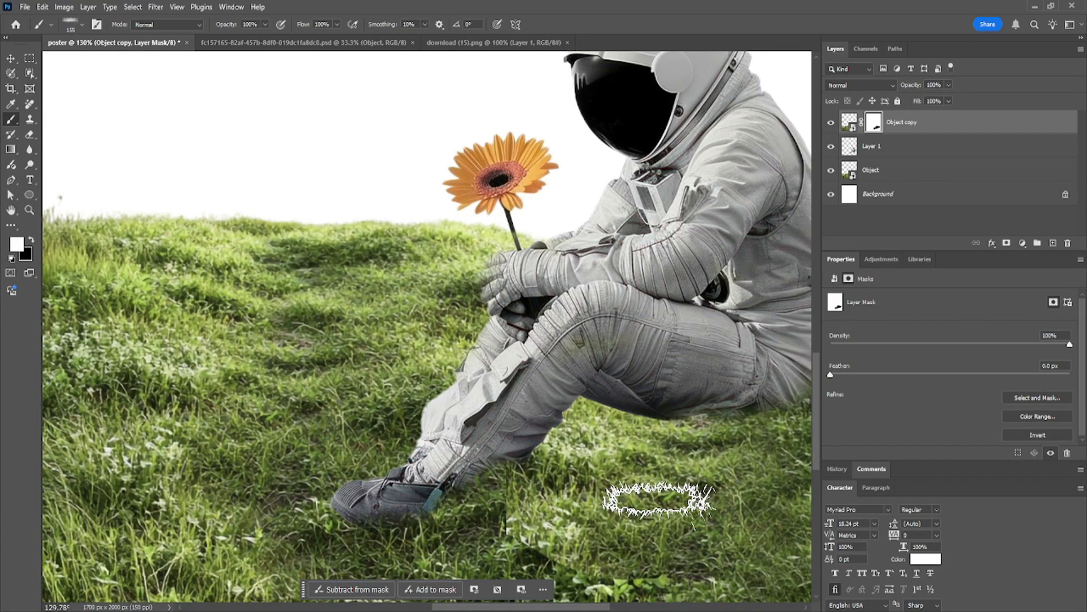
pyautogui.moveTo(660, 501); pyautogui.dragTo(420, 491)
pyautogui.press('v')
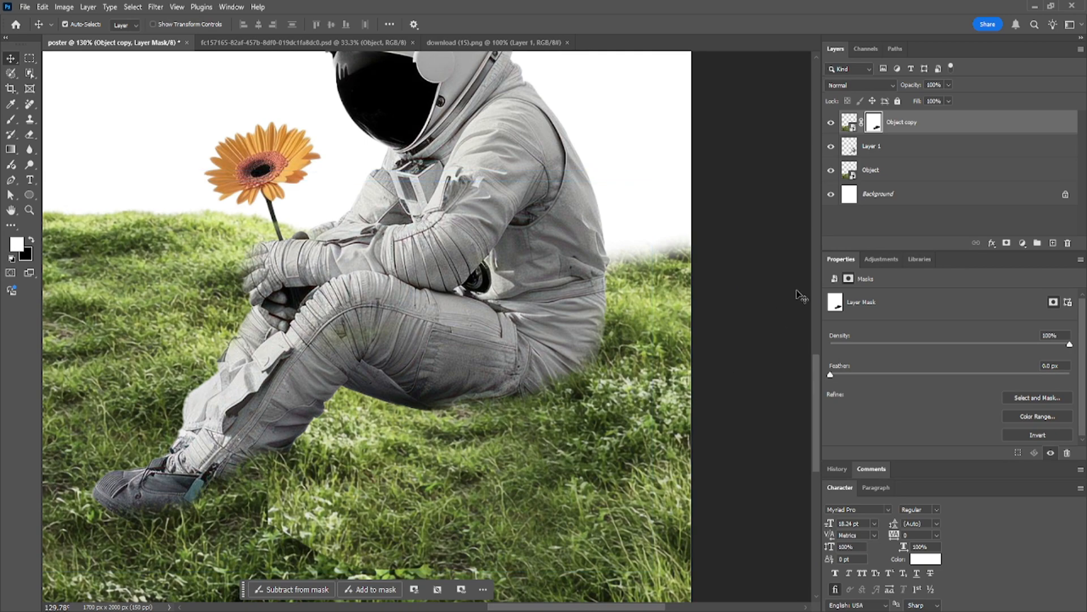
# Step: Add an Exposure adjustment layer clipped to the grass copy and set its exposure to -5.44
pyautogui.hotkey('ctrl', '+')
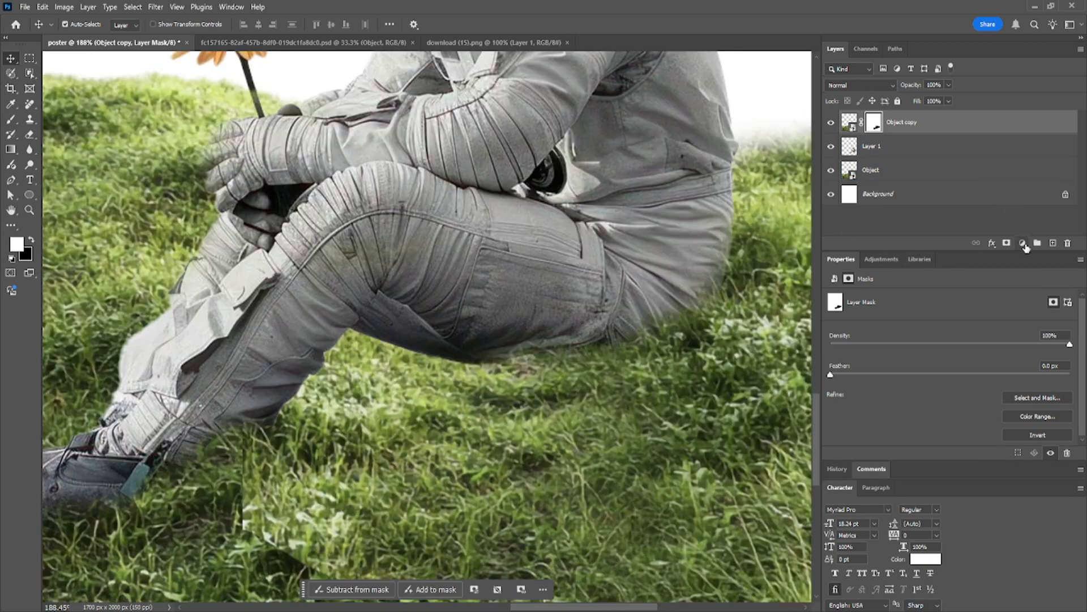
pyautogui.click(1023, 243)
pyautogui.click(1023, 321)
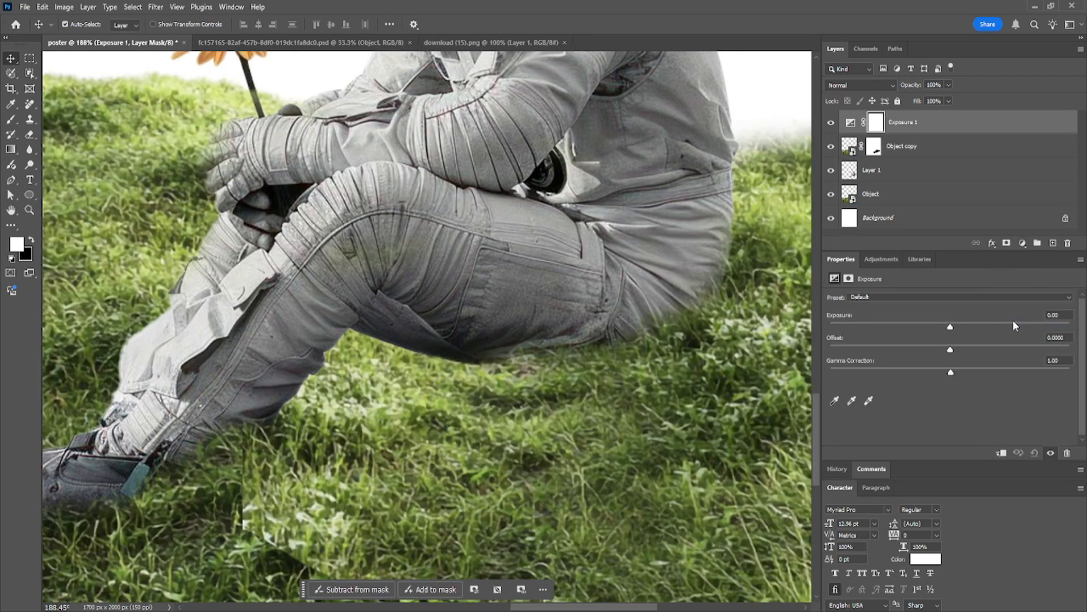
pyautogui.click(1001, 452)
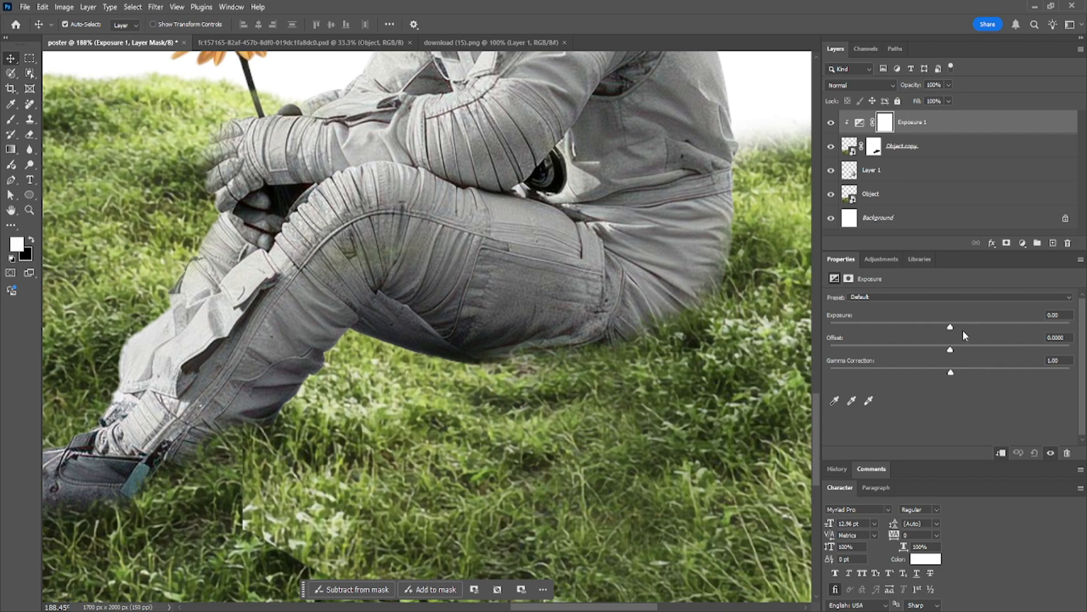
pyautogui.moveTo(951, 328); pyautogui.dragTo(874, 329)
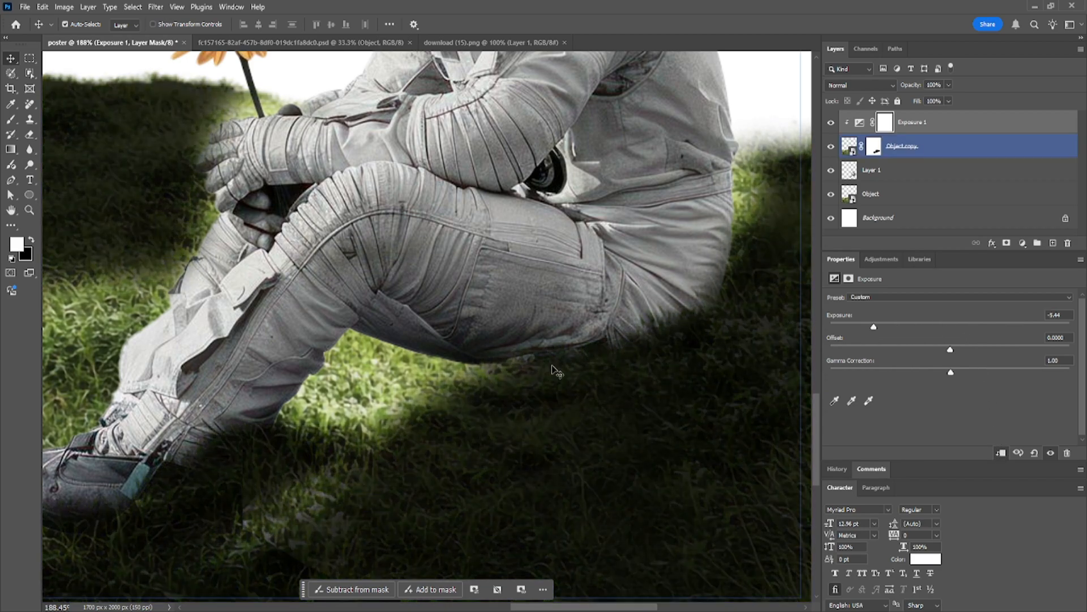
# Step: Invert the Exposure layer's mask to black and pick a Soft Round brush at 0% hardness
pyautogui.scroll(-10, 552, 369)
pyautogui.hotkey('ctrl', 'i')
pyautogui.press('b')
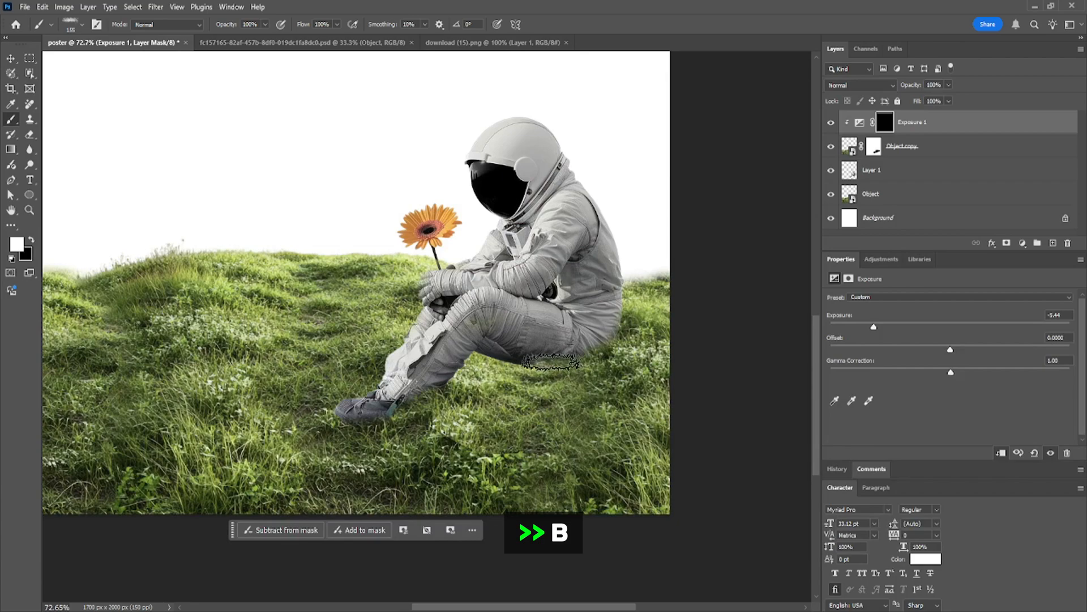
pyautogui.rightClick(576, 376)
pyautogui.click(644, 498)
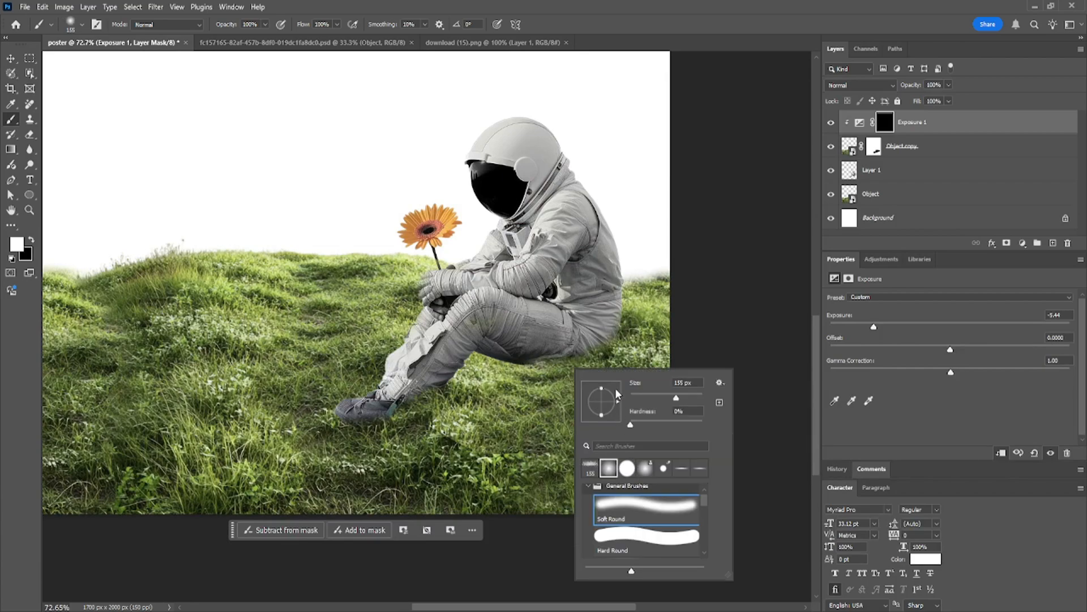
# Step: Lower the brush flow to 13% and paint white on the Exposure mask to build a shadow beneath the astronaut's seat, legs and shoe
pyautogui.moveTo(622, 356)
pyautogui.mouseDown()
pyautogui.moveTo(599, 379)
pyautogui.moveTo(607, 351)
pyautogui.mouseUp()
pyautogui.hotkey('ctrl', 'z')
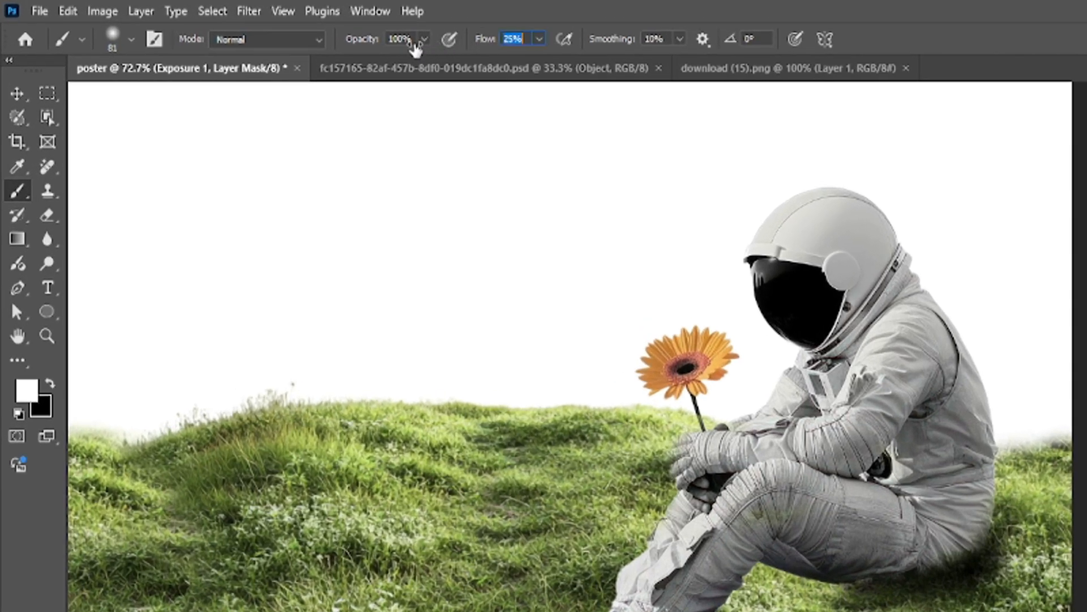
pyautogui.moveTo(415, 46); pyautogui.dragTo(413, 48)
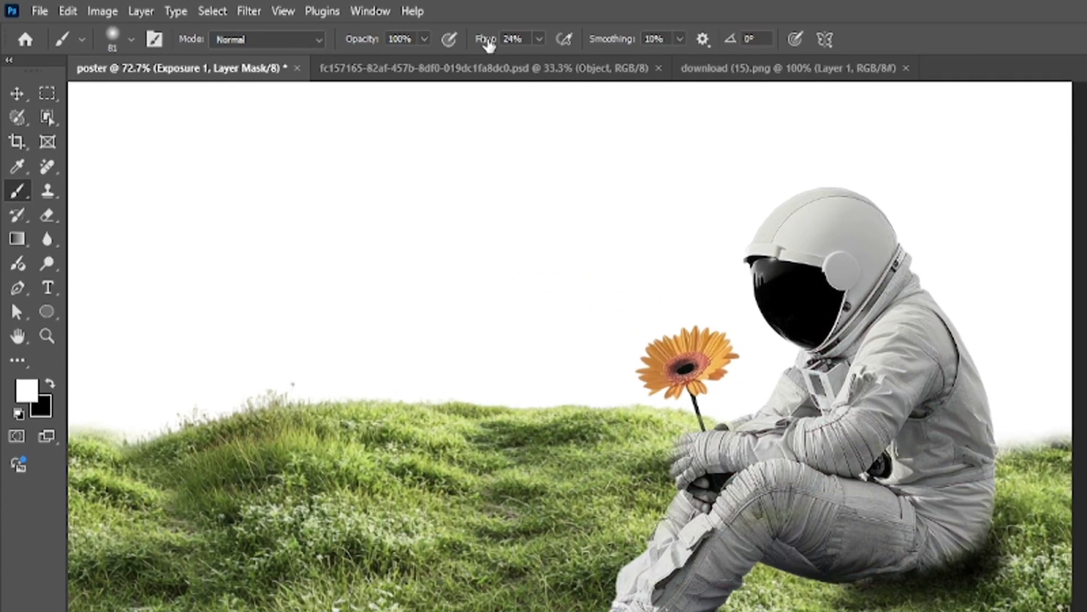
pyautogui.moveTo(305, 28)
pyautogui.mouseDown()
pyautogui.moveTo(290, 30)
pyautogui.moveTo(311, 26)
pyautogui.mouseUp()
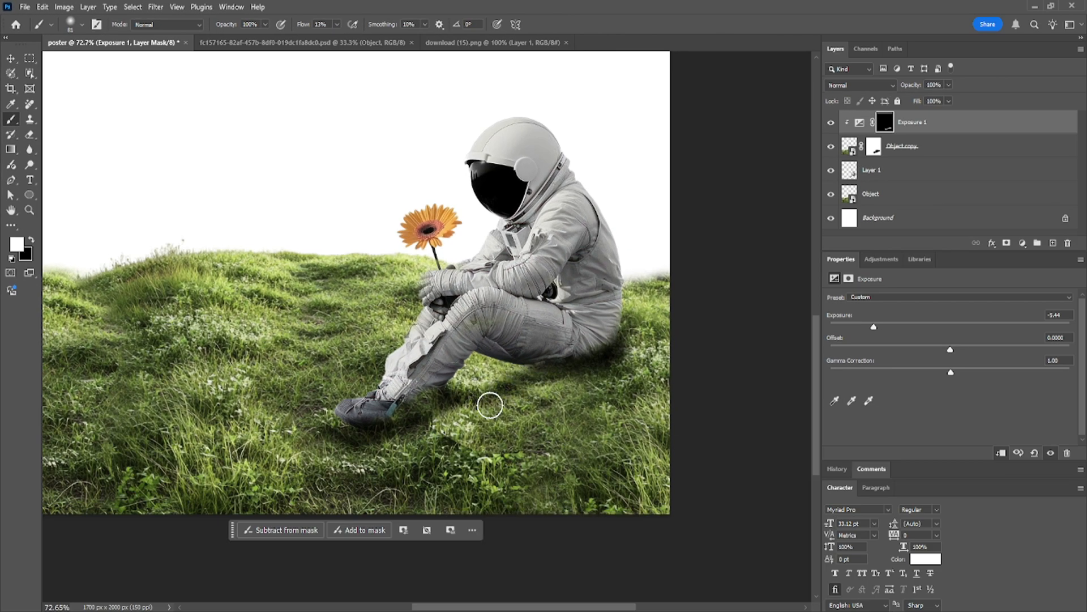
pyautogui.press('v')
pyautogui.hotkey('ctrl', '0')
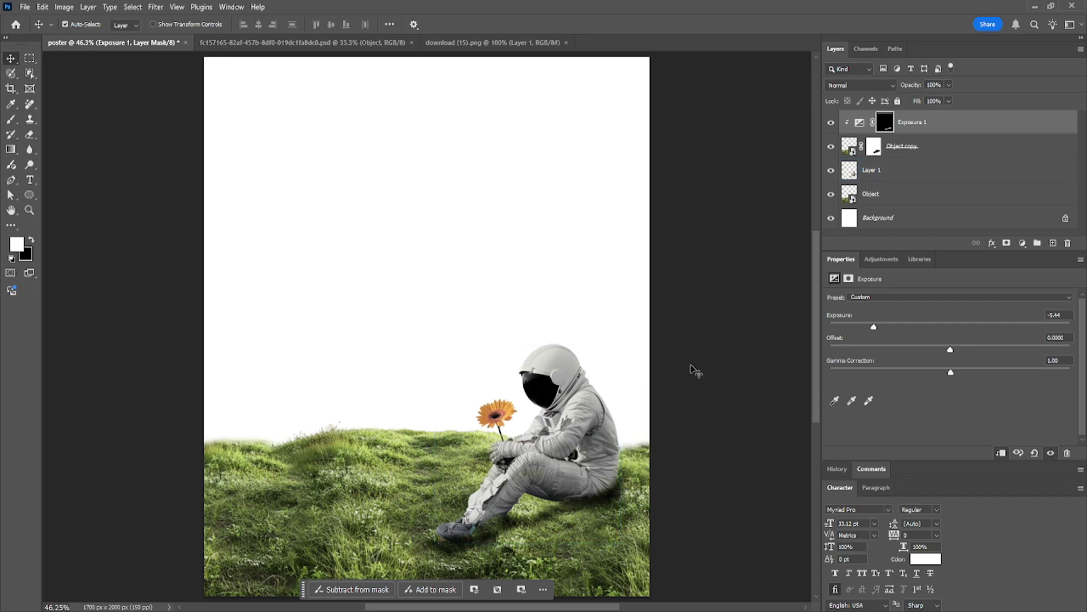
# Step: Open the PSD file from the flower-garden-bloom folder and bring its flower bush object into the poster document
pyautogui.hotkey('ctrl', 'o')
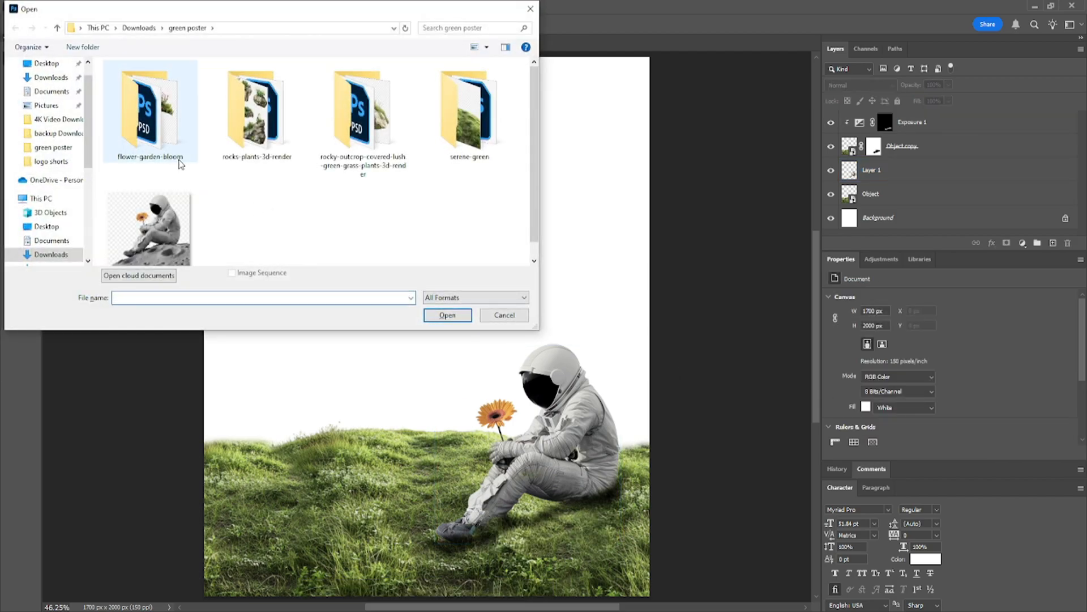
pyautogui.click(135, 124)
pyautogui.doubleClick(135, 125)
pyautogui.click(208, 97)
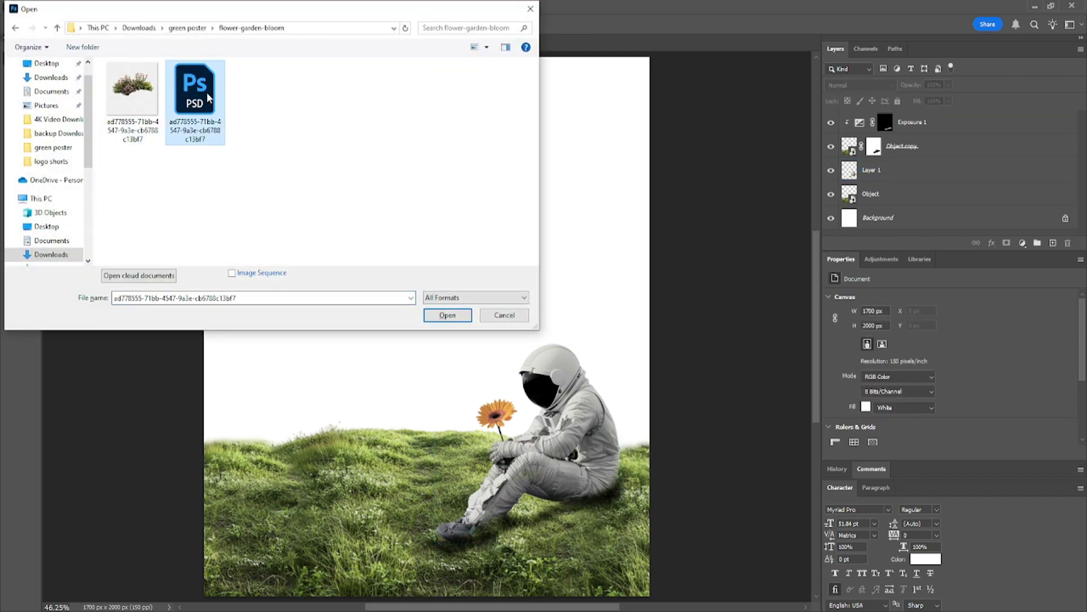
pyautogui.click(447, 314)
pyautogui.moveTo(436, 318); pyautogui.dragTo(97, 47)
pyautogui.moveTo(254, 424); pyautogui.dragTo(263, 443)
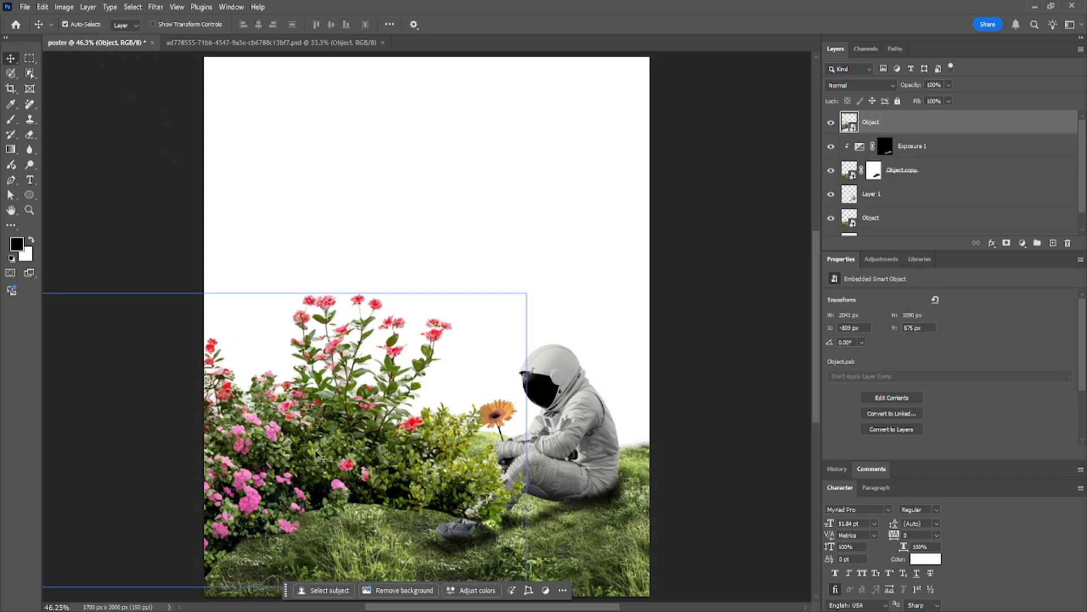
# Step: Scale the flower bush down to about 701 px wide, flip it horizontally, tilt it slightly, and place it on the hill's far left
pyautogui.hotkey('ctrl', 't')
pyautogui.moveTo(526, 293); pyautogui.dragTo(175, 486)
pyautogui.moveTo(91, 530); pyautogui.dragTo(317, 425)
pyautogui.rightClick(301, 445)
pyautogui.click(329, 433)
pyautogui.moveTo(393, 491); pyautogui.dragTo(391, 477)
pyautogui.moveTo(321, 439); pyautogui.dragTo(320, 436)
pyautogui.press('Return')
# Step: Rasterize the flower bush layer, then add a layer mask and paint black along the bush's base to blend it into the grass
pyautogui.rightClick(859, 133)
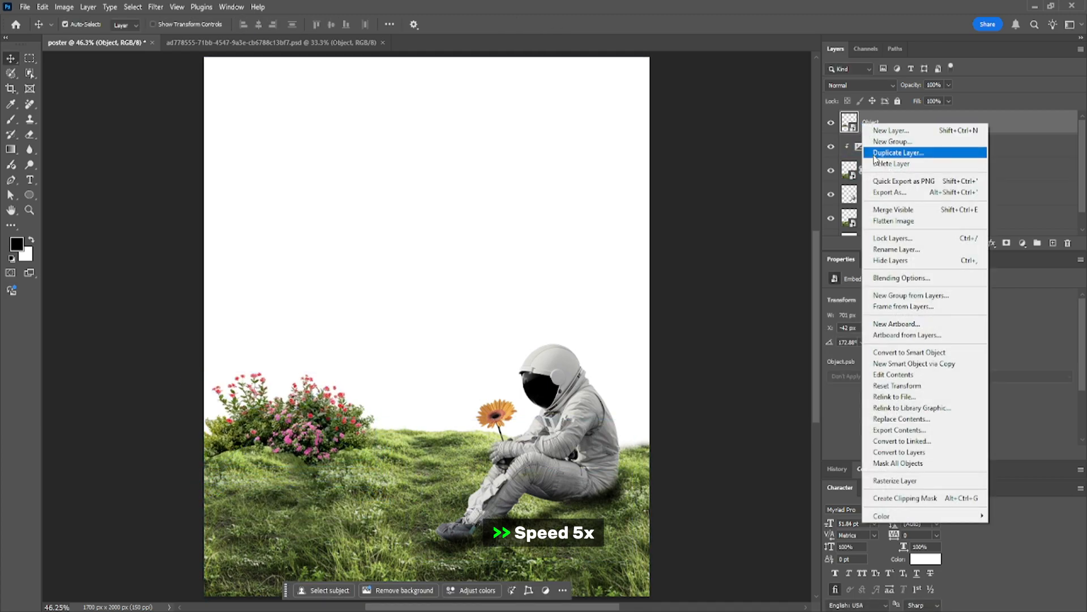
pyautogui.click(898, 482)
pyautogui.press('b')
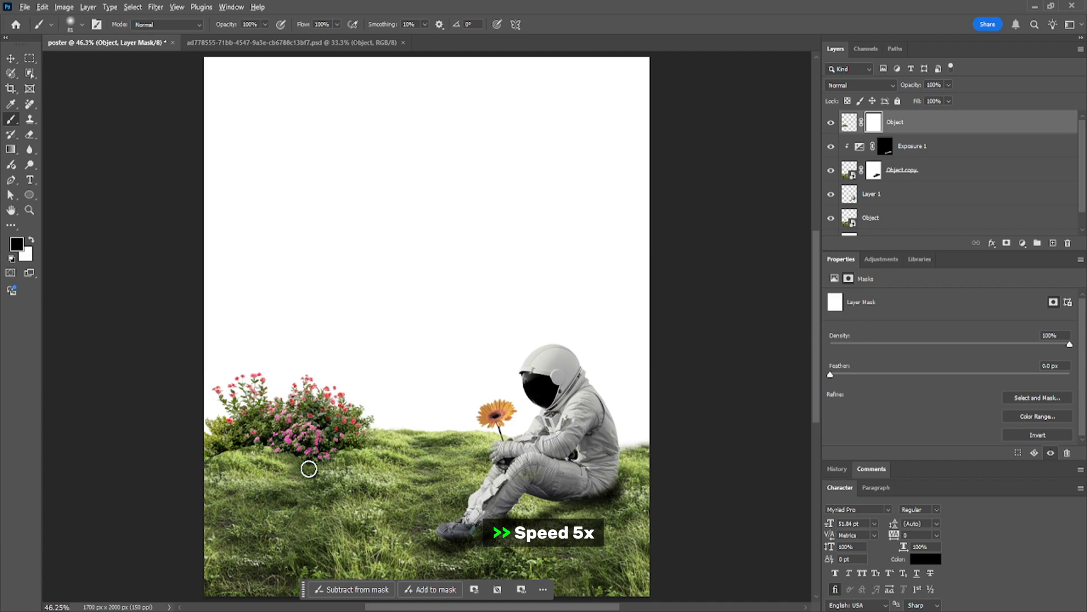
pyautogui.scroll(3, 309, 469)
pyautogui.scroll(2, 321, 383)
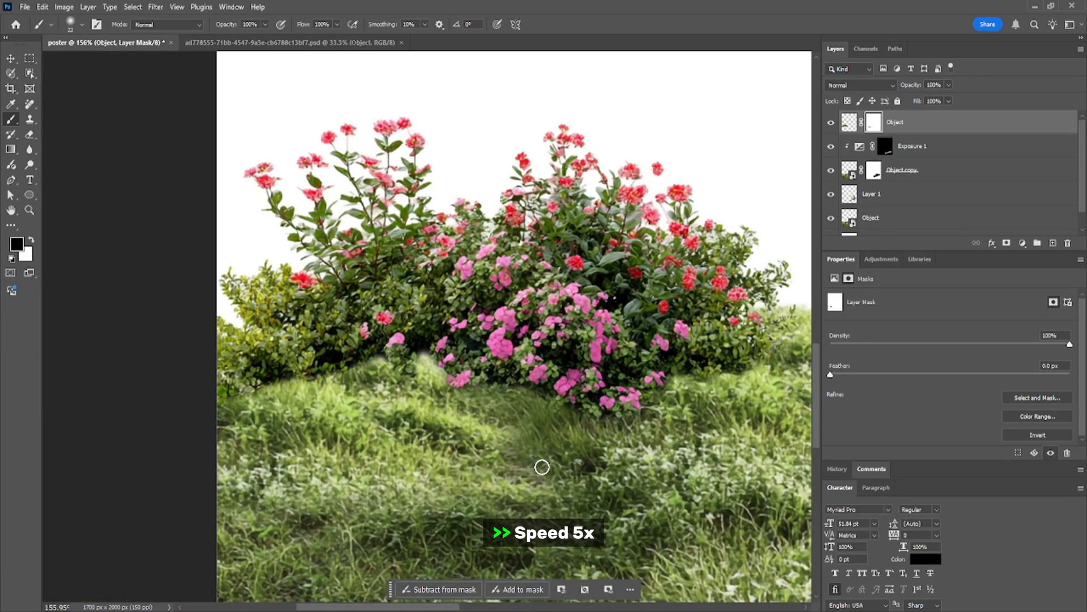
pyautogui.press('v')
pyautogui.click(664, 459)
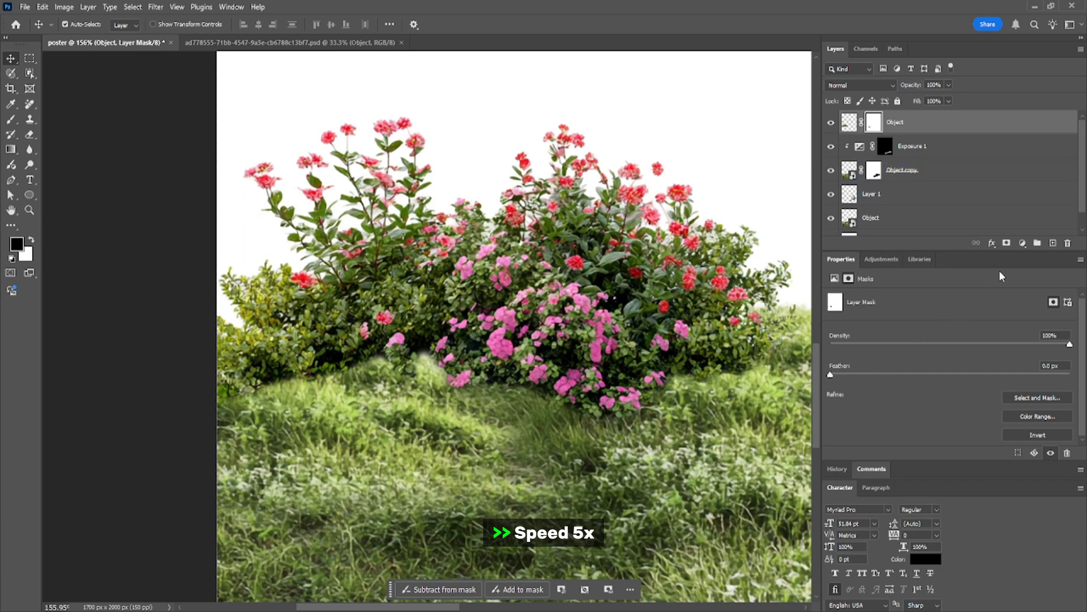
# Step: Add an Exposure adjustment layer at -2.85 below the flower bush layer and invert its mask to black
pyautogui.click(1025, 249)
pyautogui.click(1027, 322)
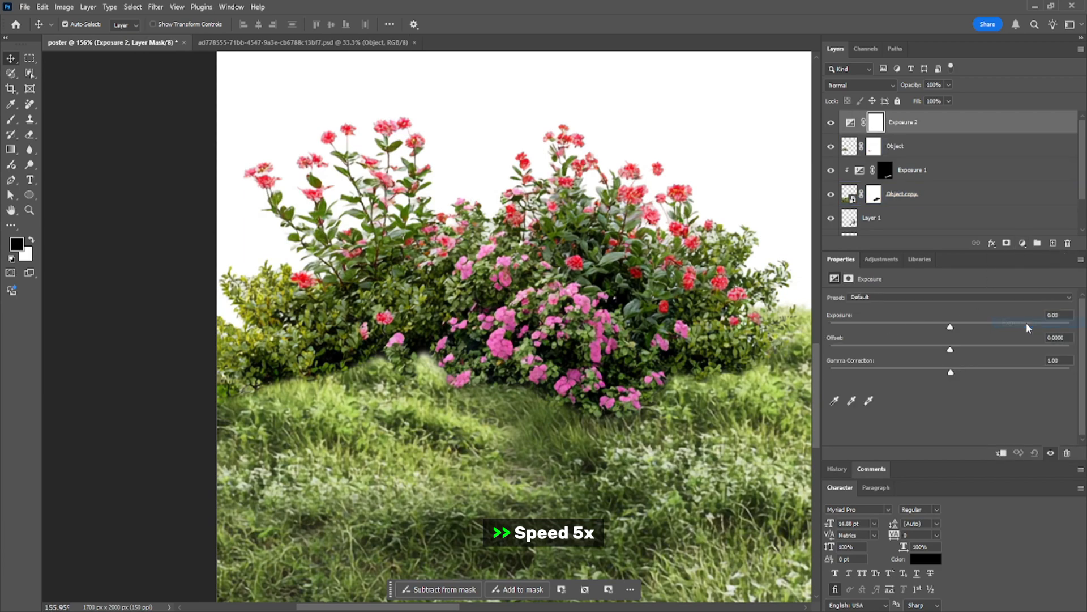
pyautogui.moveTo(951, 330); pyautogui.dragTo(900, 327)
pyautogui.moveTo(906, 122); pyautogui.dragTo(916, 153)
pyautogui.click(877, 146)
pyautogui.hotkey('ctrl', 'i')
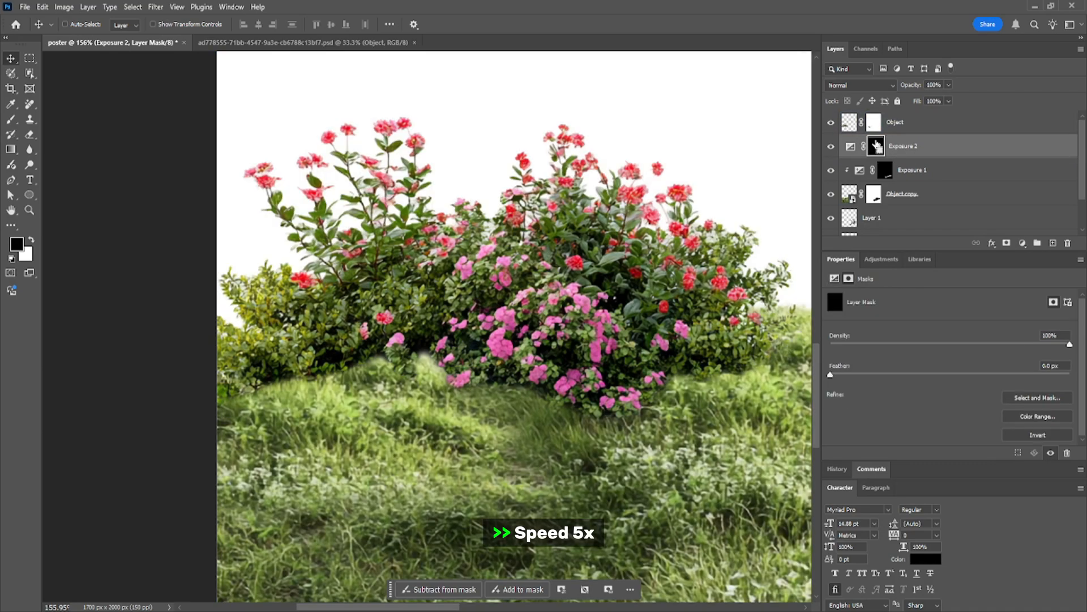
# Step: Paint white on the new Exposure mask along the left bush's base to shade the grass beneath it
pyautogui.press('b')
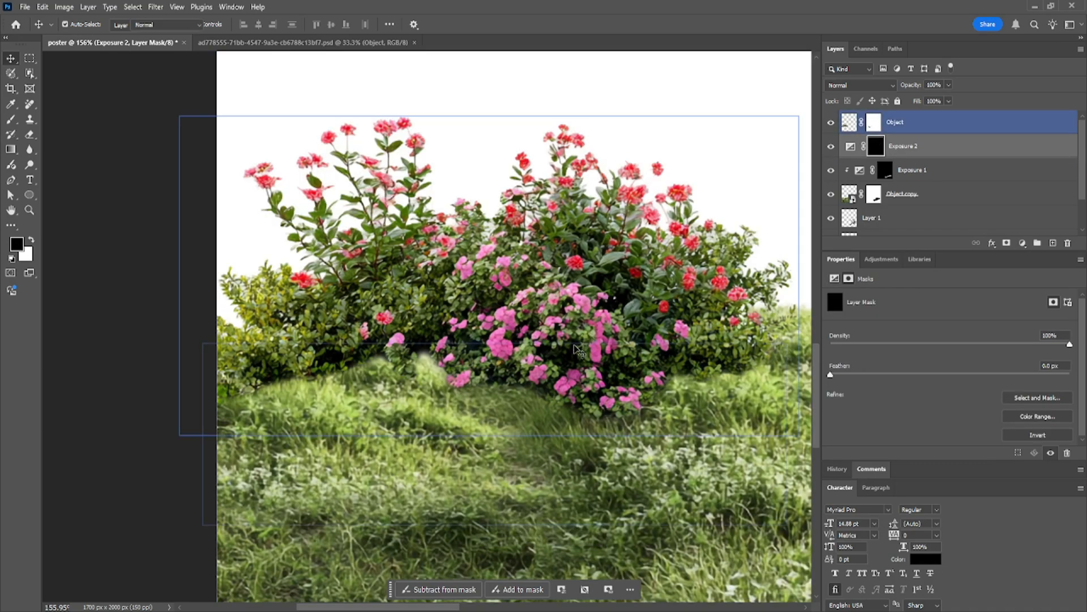
pyautogui.moveTo(242, 402)
pyautogui.mouseDown()
pyautogui.moveTo(407, 367)
pyautogui.moveTo(489, 393)
pyautogui.moveTo(472, 389)
pyautogui.moveTo(553, 392)
pyautogui.mouseUp()
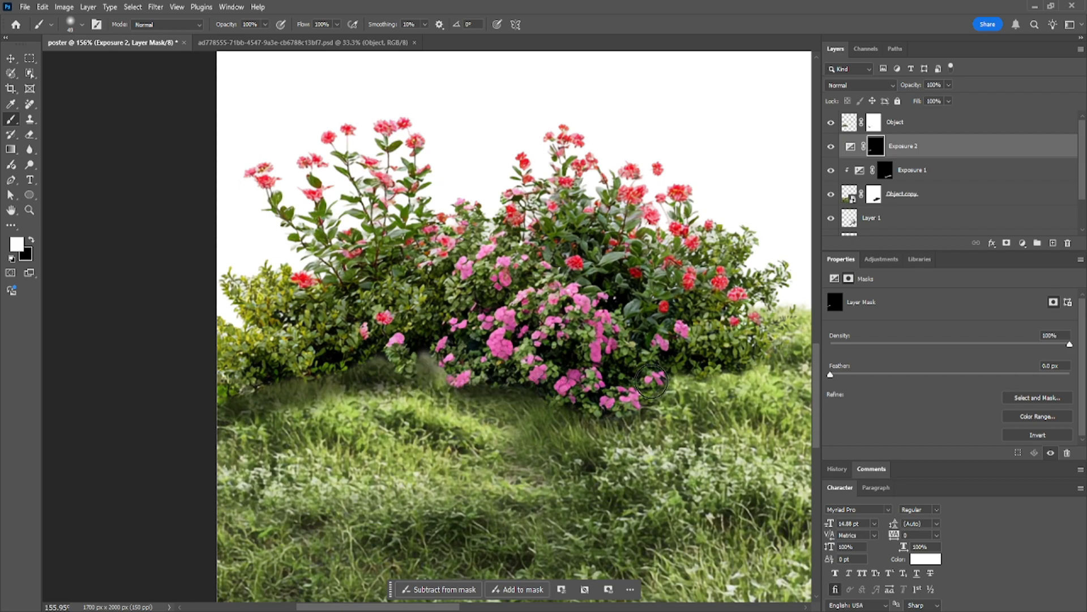
pyautogui.moveTo(652, 381)
pyautogui.mouseDown()
pyautogui.moveTo(682, 360)
pyautogui.moveTo(736, 362)
pyautogui.mouseUp()
pyautogui.press('v')
pyautogui.hotkey('ctrl', '0')
# Step: Duplicate the flower bush, flip the copy, and place it at the poster's right edge beside the astronaut's back
pyautogui.keyDown('alt'); pyautogui.moveTo(325, 431); pyautogui.dragTo(673, 456); pyautogui.keyUp('alt')
pyautogui.hotkey('ctrl', 't')
pyautogui.rightClick(604, 450)
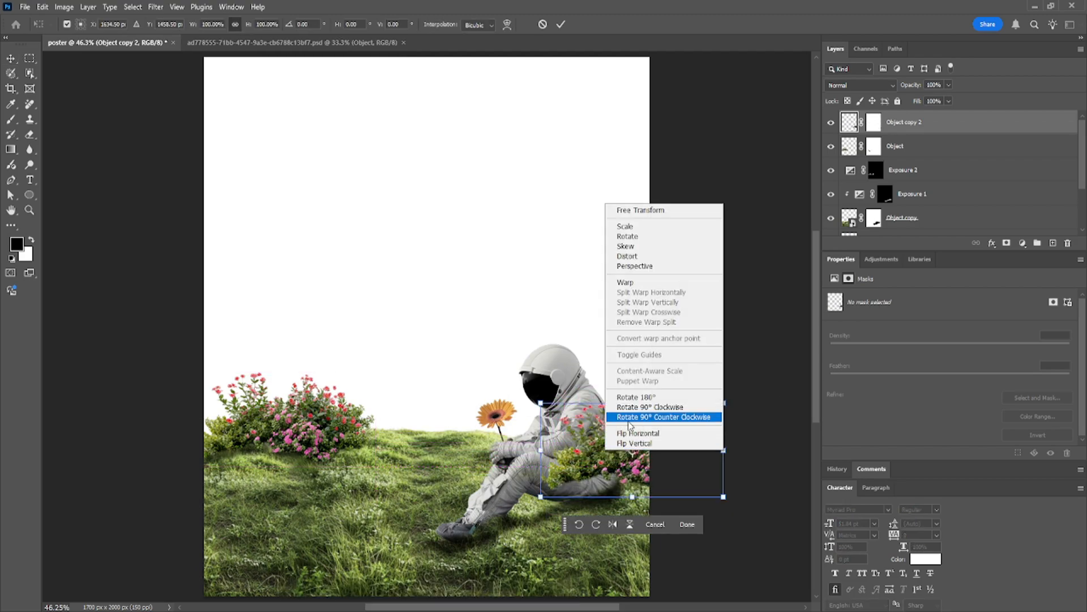
pyautogui.click(657, 436)
pyautogui.moveTo(624, 482); pyautogui.dragTo(665, 485)
pyautogui.press('Return')
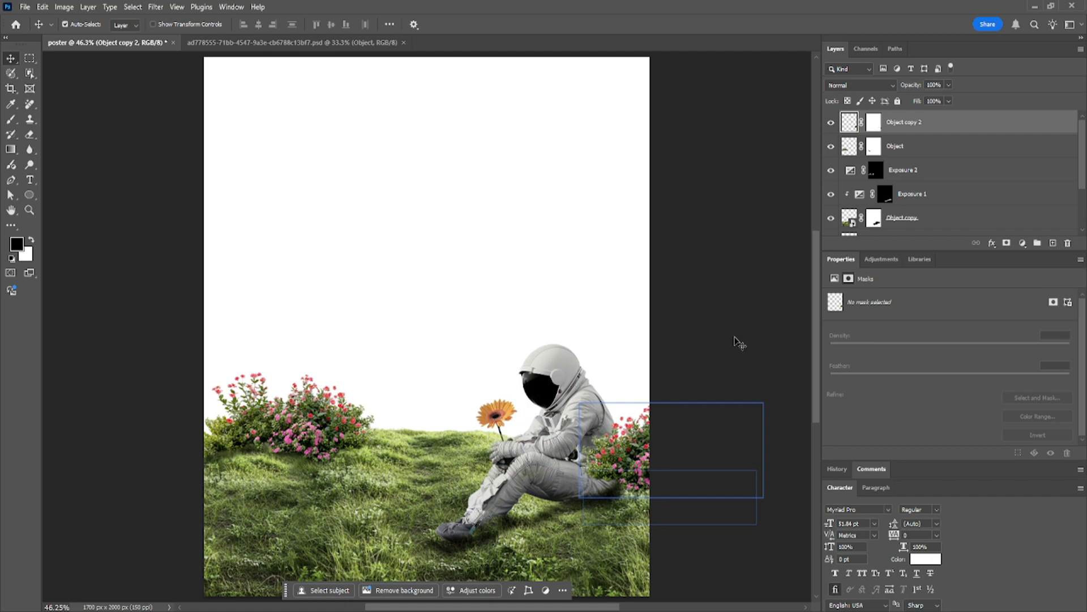
# Step: Load the astronaut's outline as a selection, paint black inside it on the bush copy's mask to hide the overlap, and deselect
pyautogui.click(874, 121)
pyautogui.press('b')
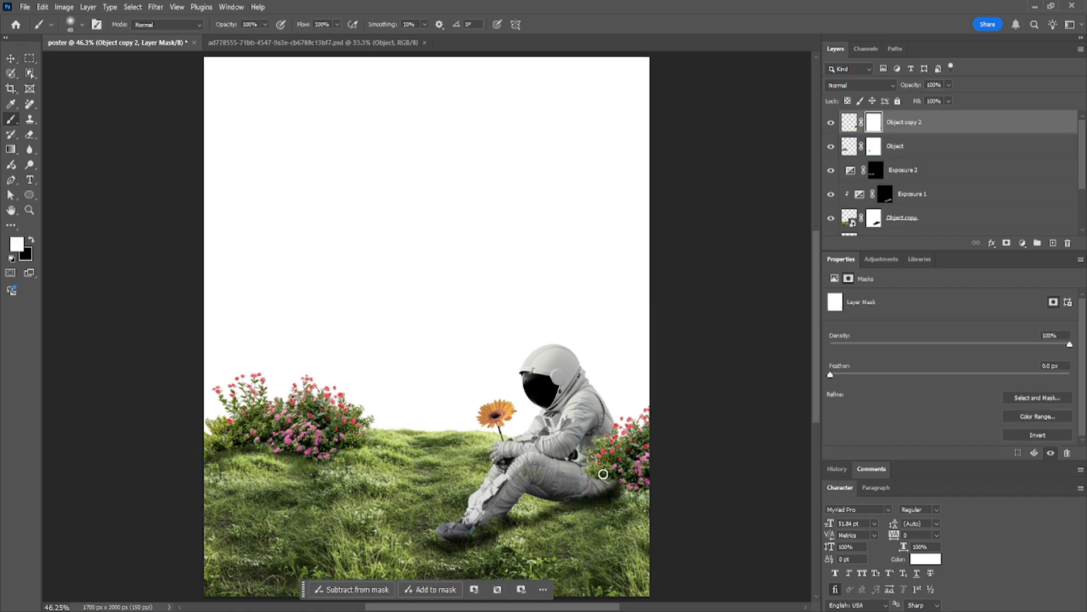
pyautogui.scroll(-1, 858, 218)
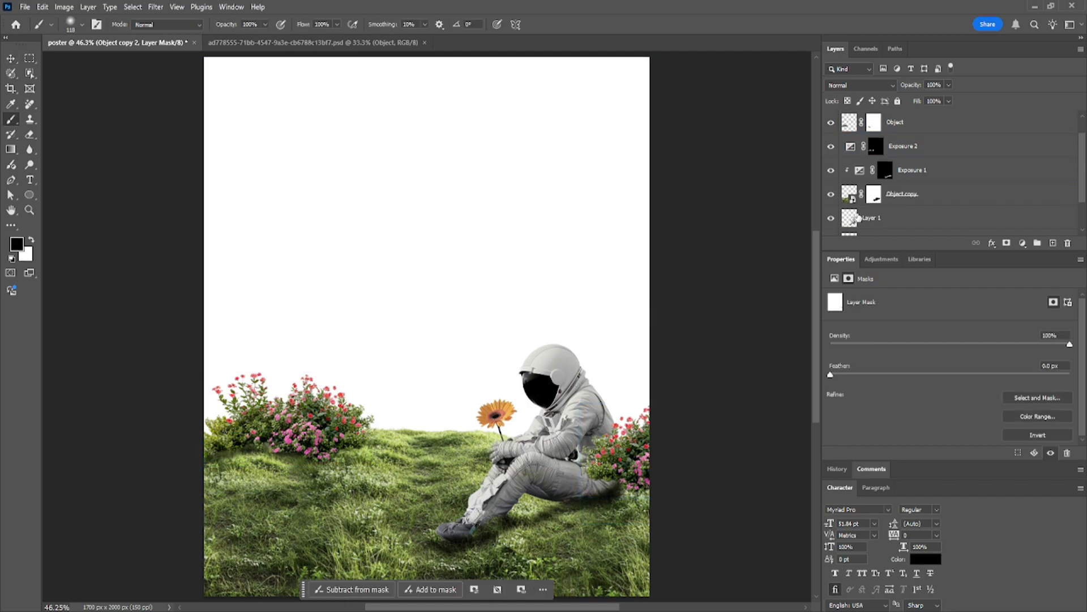
pyautogui.keyDown('ctrl'); pyautogui.click(848, 219); pyautogui.keyUp('ctrl')
pyautogui.scroll(4, 600, 486)
pyautogui.scroll(3, 604, 480)
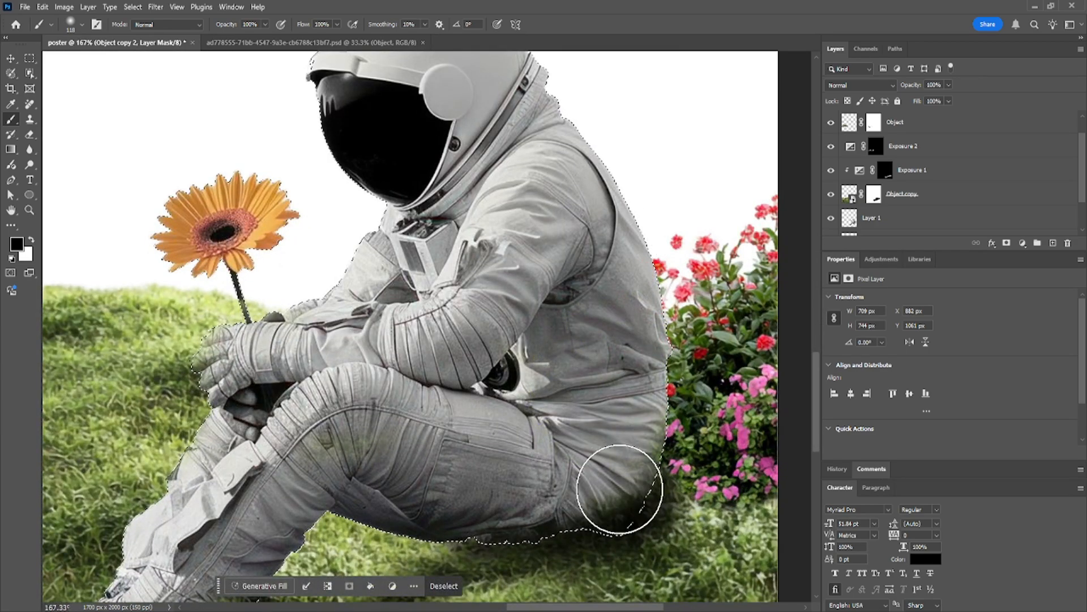
pyautogui.hotkey('ctrl', 'd')
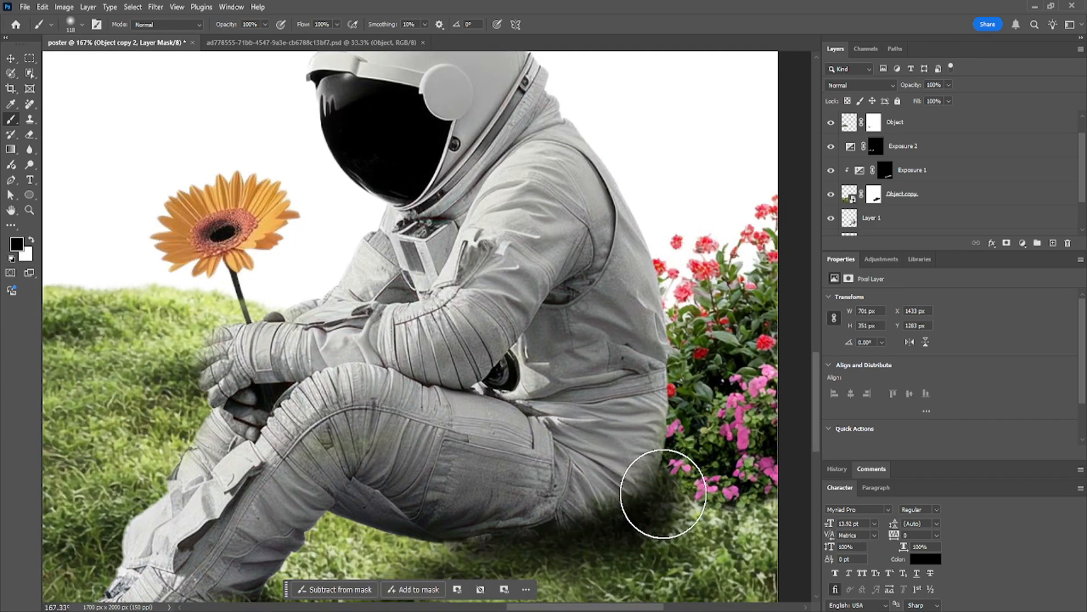
# Step: Paint white on the bush shadow's Exposure mask to darken the grass beneath the right-hand bush
pyautogui.click(878, 148)
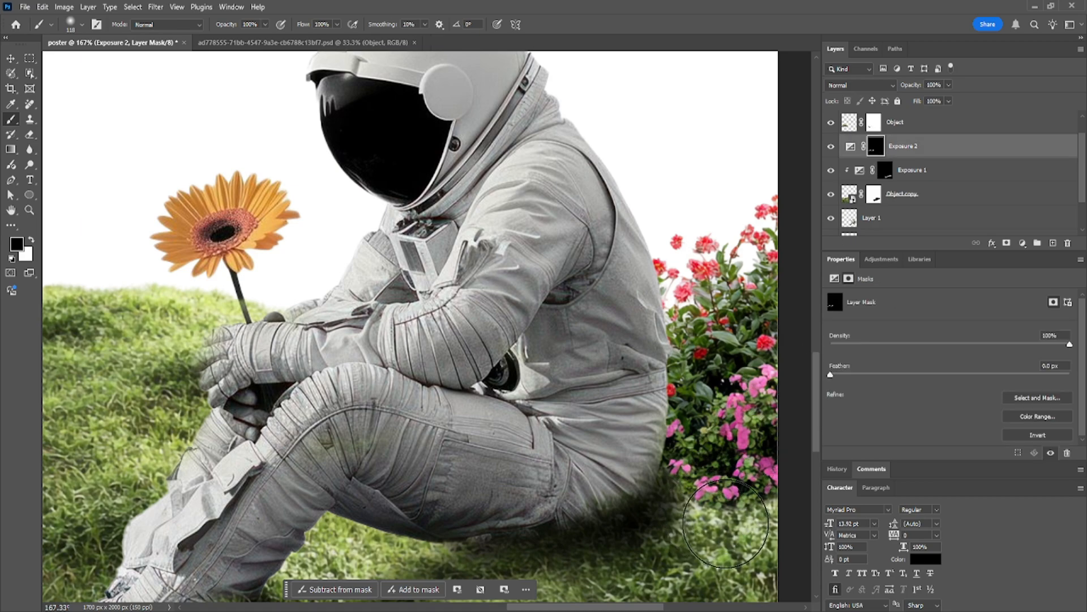
pyautogui.moveTo(726, 517); pyautogui.dragTo(685, 516)
pyautogui.moveTo(704, 334); pyautogui.dragTo(548, 368)
pyautogui.press('x')
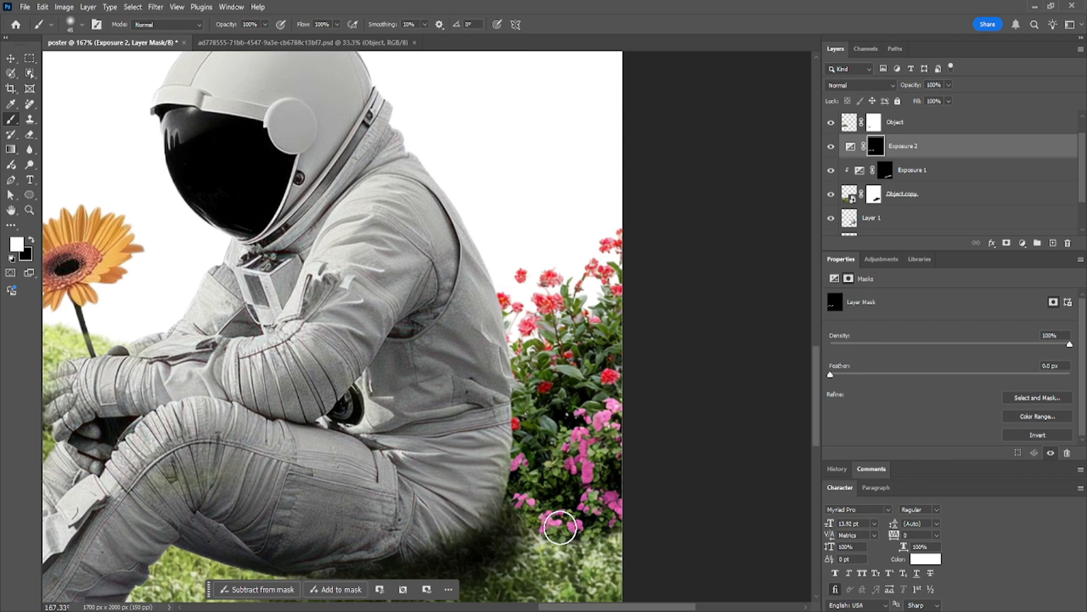
pyautogui.moveTo(522, 505); pyautogui.dragTo(595, 535)
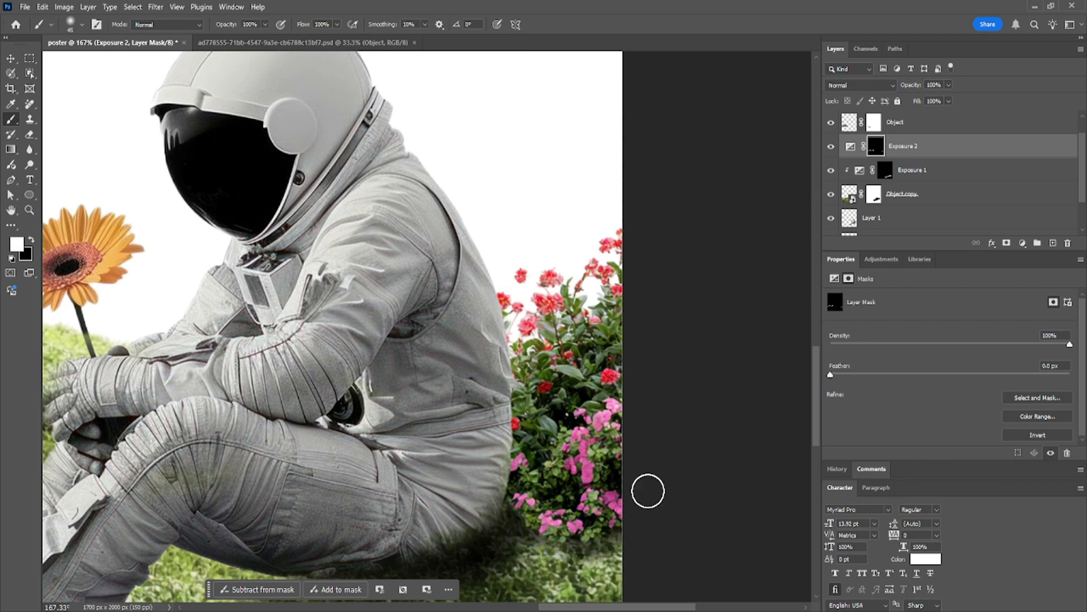
# Step: Duplicate the -2.85 Exposure layer to the top of the layer stack and fill the copy's mask with black
pyautogui.click(892, 174)
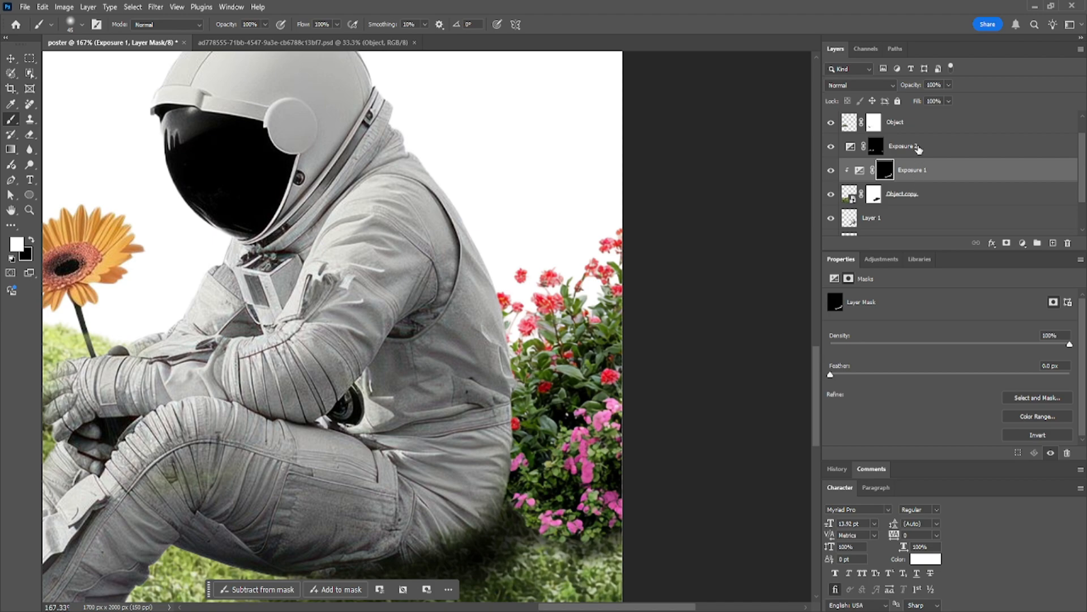
pyautogui.moveTo(918, 149); pyautogui.dragTo(923, 113)
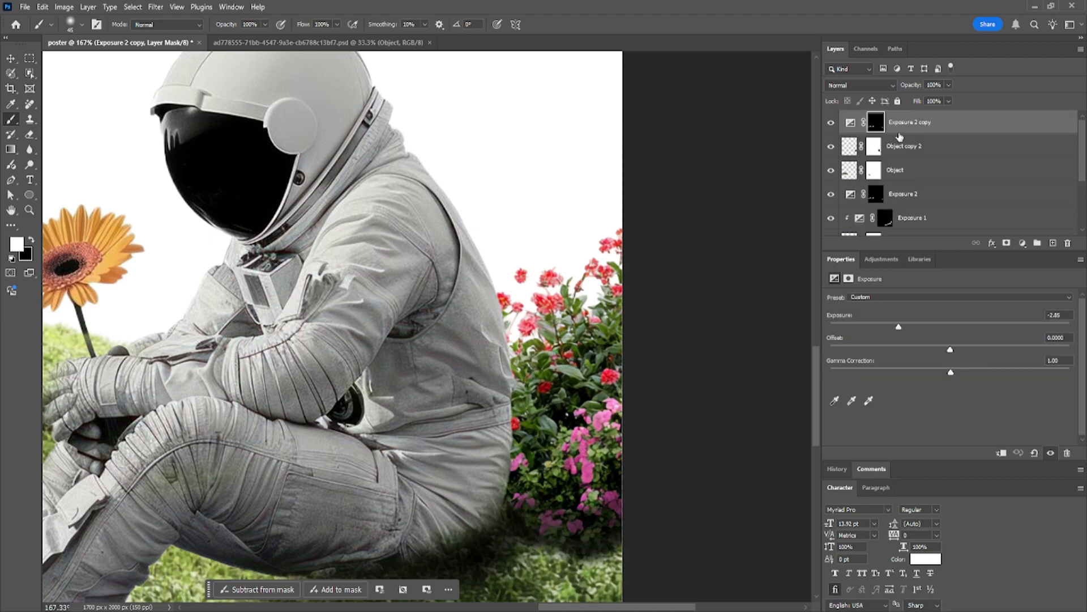
pyautogui.click(872, 129)
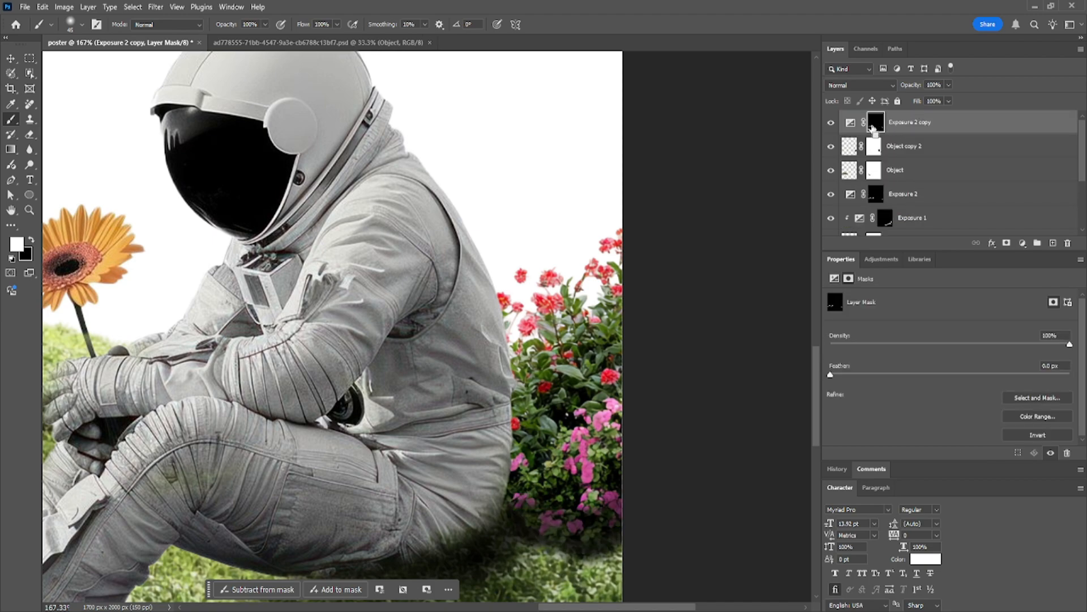
pyautogui.hotkey('ctrl', 'i')
pyautogui.hotkey('ctrl', 'BackSpace')
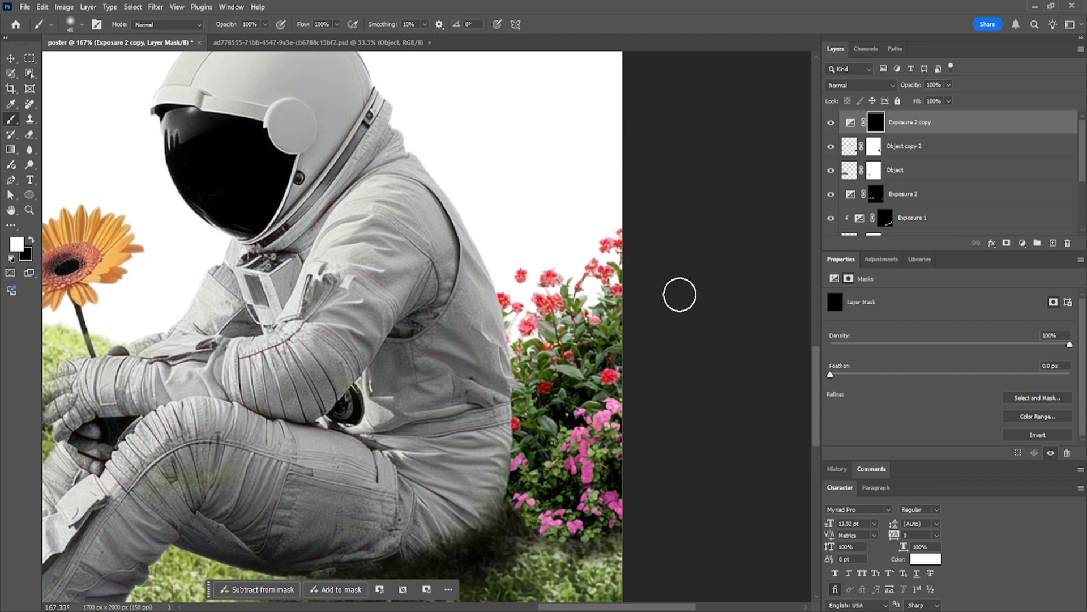
# Step: Paint white on the copied Exposure layer's mask to shade the bush beside the astronaut's back
pyautogui.moveTo(569, 398)
pyautogui.mouseDown()
pyautogui.moveTo(539, 493)
pyautogui.moveTo(534, 471)
pyautogui.mouseUp()
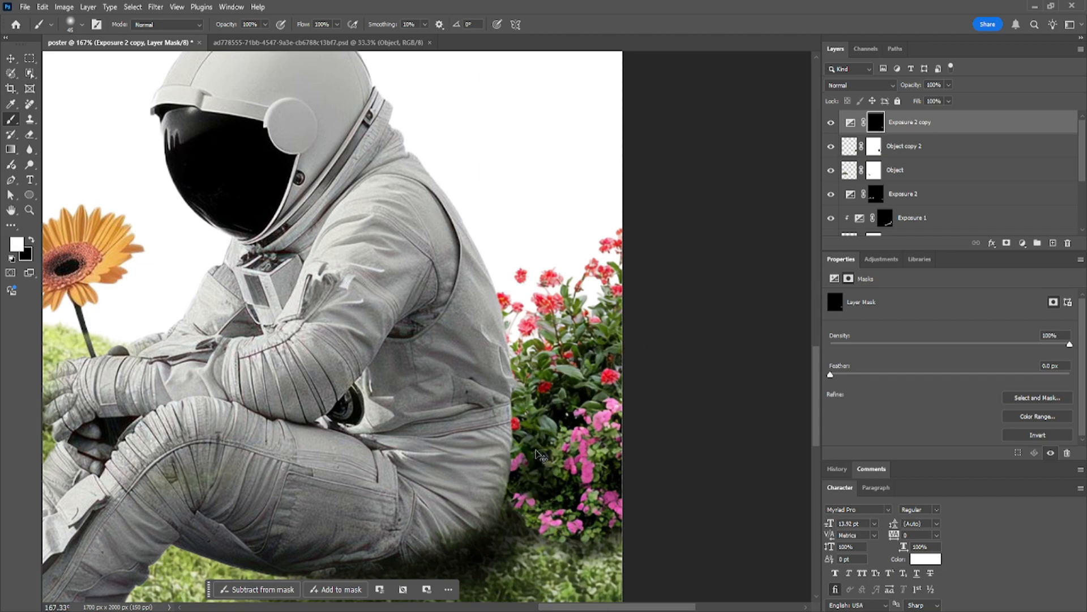
pyautogui.keyDown('alt'); pyautogui.rightClick(537, 452); pyautogui.keyUp('alt')
pyautogui.moveTo(527, 342)
pyautogui.mouseDown()
pyautogui.moveTo(519, 331)
pyautogui.moveTo(518, 539)
pyautogui.mouseUp()
# Step: Select everything outside the astronaut's outline, paint white at 13% flow on the Exposure copy's mask to shade the bush beside the back, and deselect
pyautogui.scroll(-2, 875, 211)
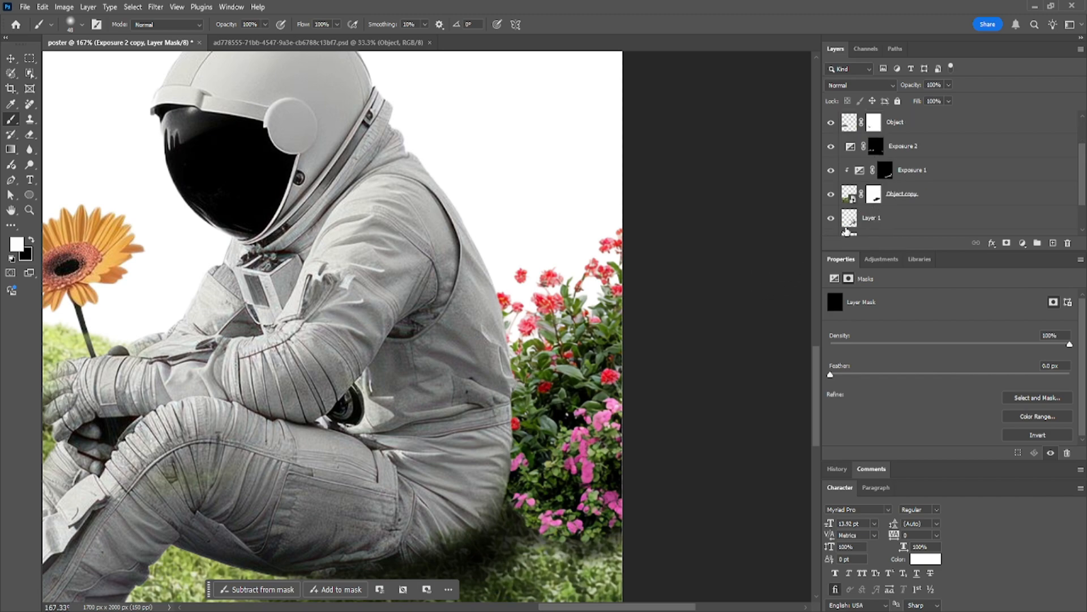
pyautogui.keyDown('ctrl'); pyautogui.click(849, 220); pyautogui.keyUp('ctrl')
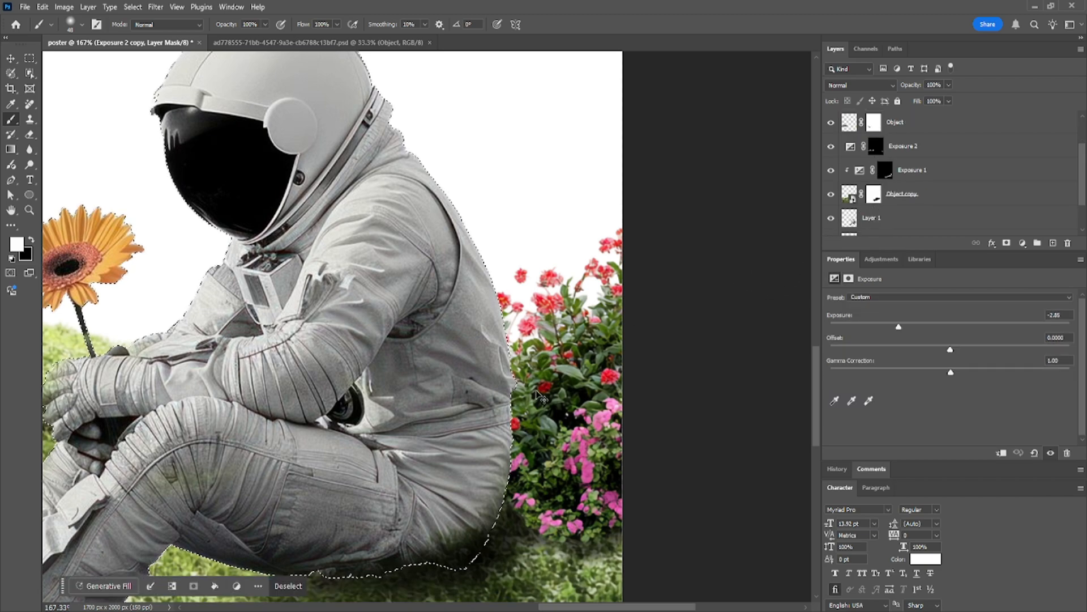
pyautogui.hotkey('ctrl', 'shift', 'i')
pyautogui.moveTo(534, 368)
pyautogui.mouseDown()
pyautogui.moveTo(525, 480)
pyautogui.moveTo(540, 508)
pyautogui.mouseUp()
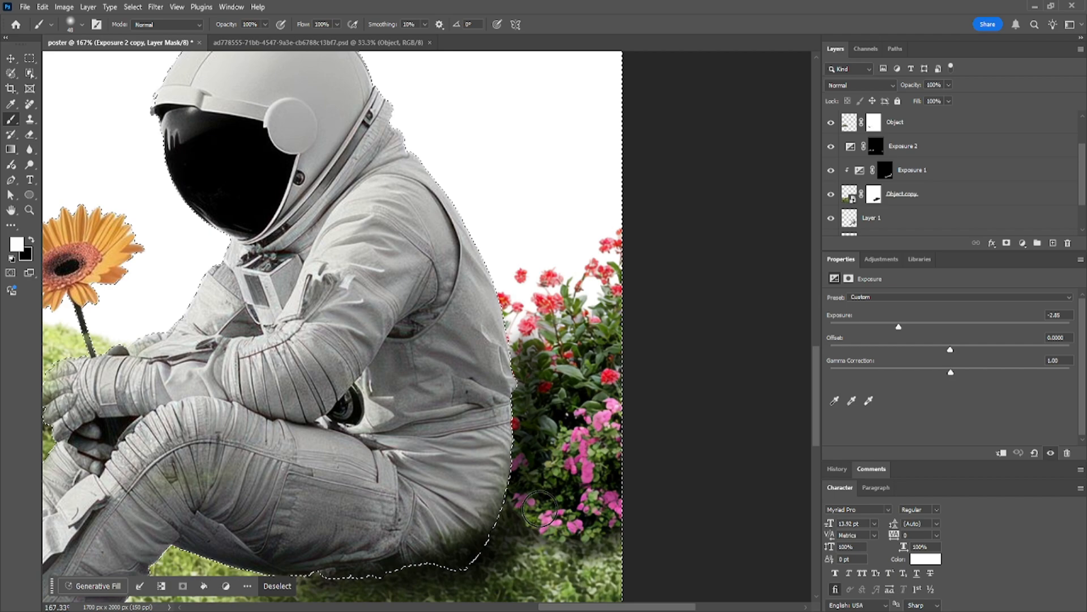
pyautogui.hotkey('ctrl', 'z')
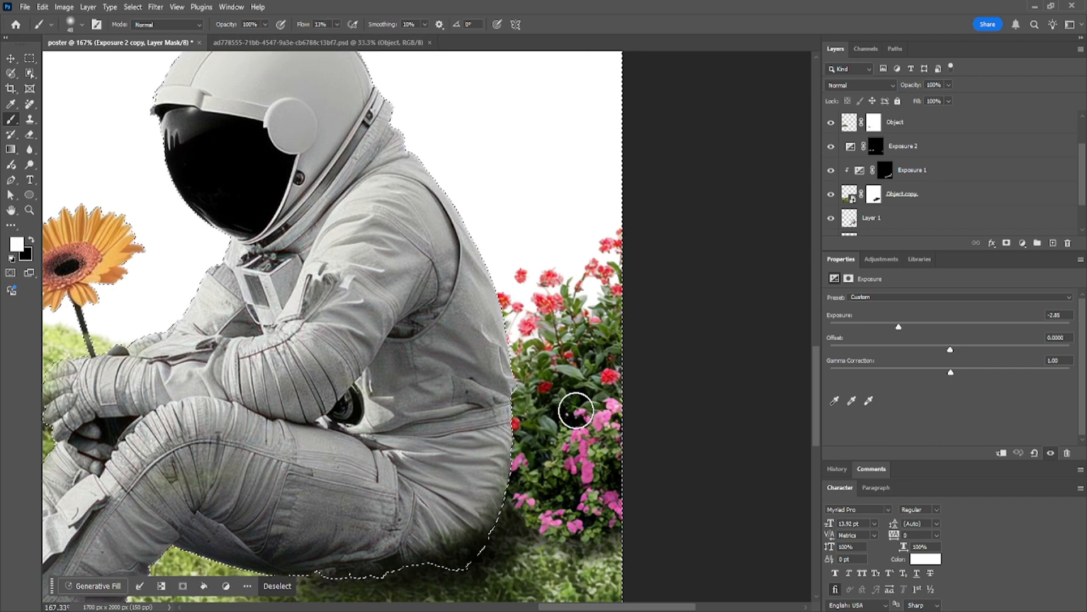
pyautogui.moveTo(529, 378)
pyautogui.mouseDown()
pyautogui.moveTo(521, 491)
pyautogui.moveTo(573, 527)
pyautogui.moveTo(543, 524)
pyautogui.moveTo(588, 512)
pyautogui.moveTo(548, 460)
pyautogui.mouseUp()
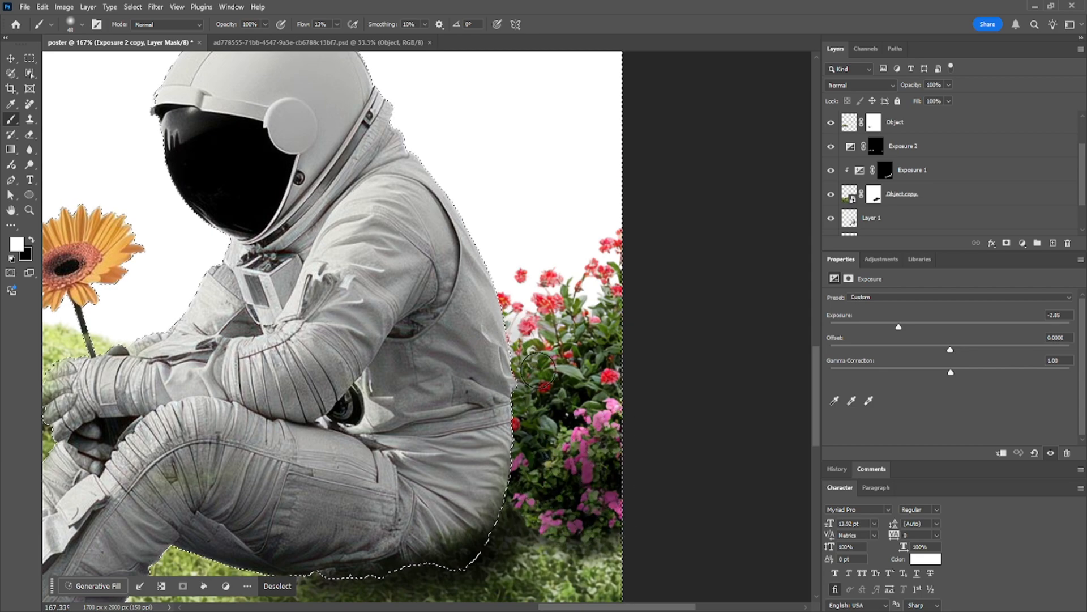
pyautogui.press('v')
pyautogui.hotkey('ctrl', 'd')
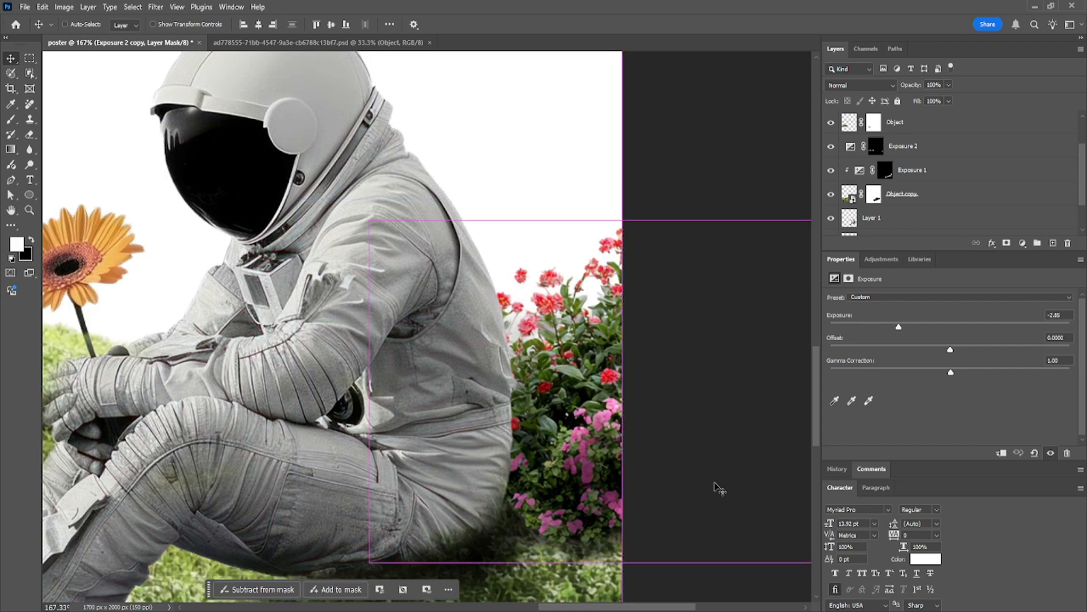
# Step: Duplicate the left-hand flower bush and place the copy straight below it in the foreground grass
pyautogui.hotkey('ctrl', '0')
pyautogui.keyDown('ctrl'); pyautogui.click(702, 471); pyautogui.keyUp('ctrl')
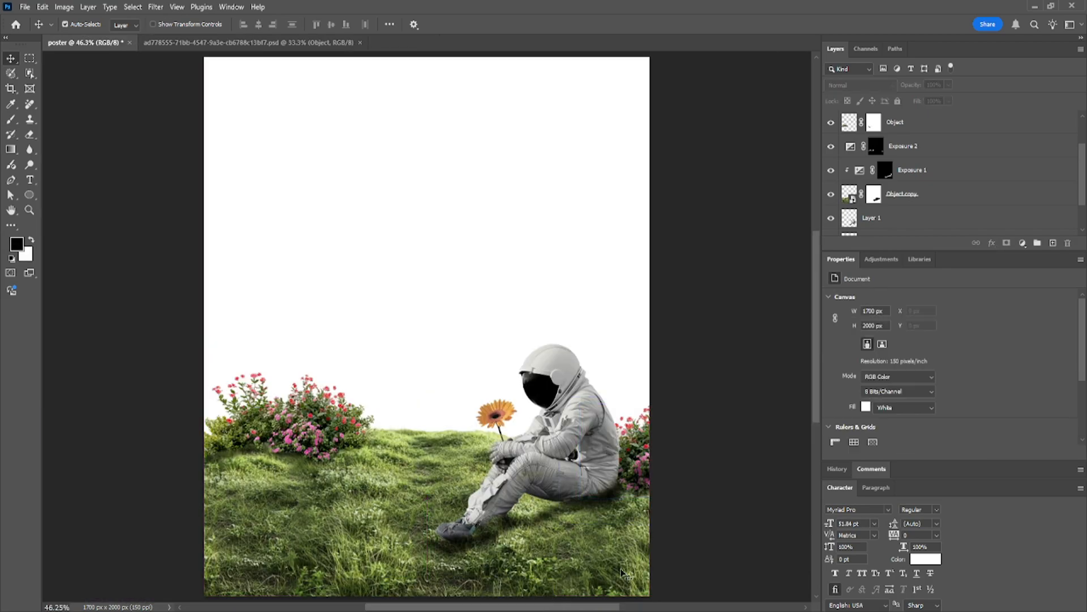
pyautogui.click(364, 470)
pyautogui.click(327, 408)
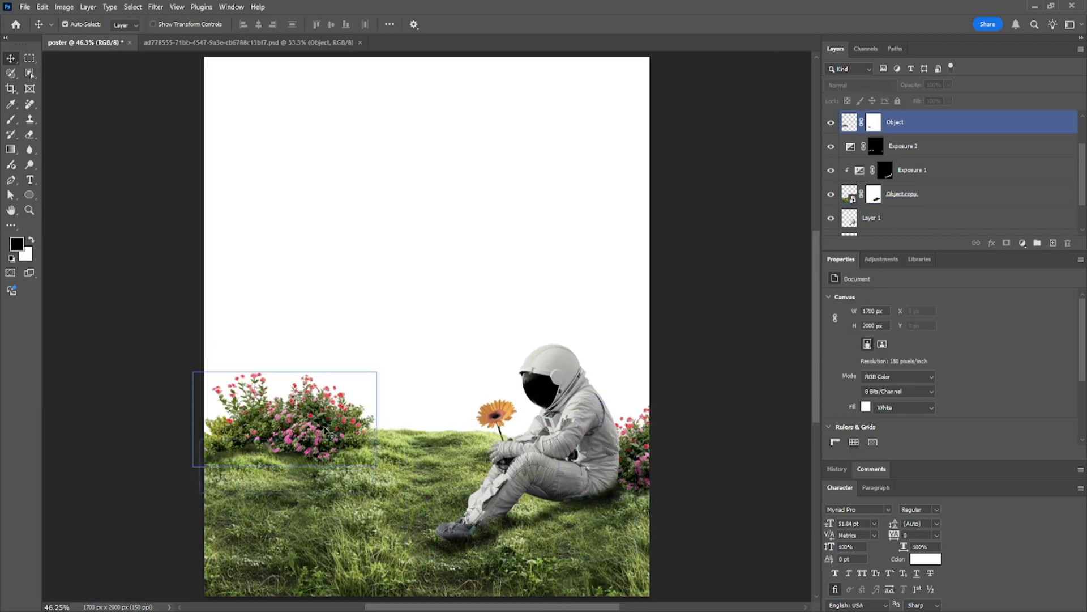
pyautogui.moveTo(328, 433); pyautogui.dragTo(331, 555)
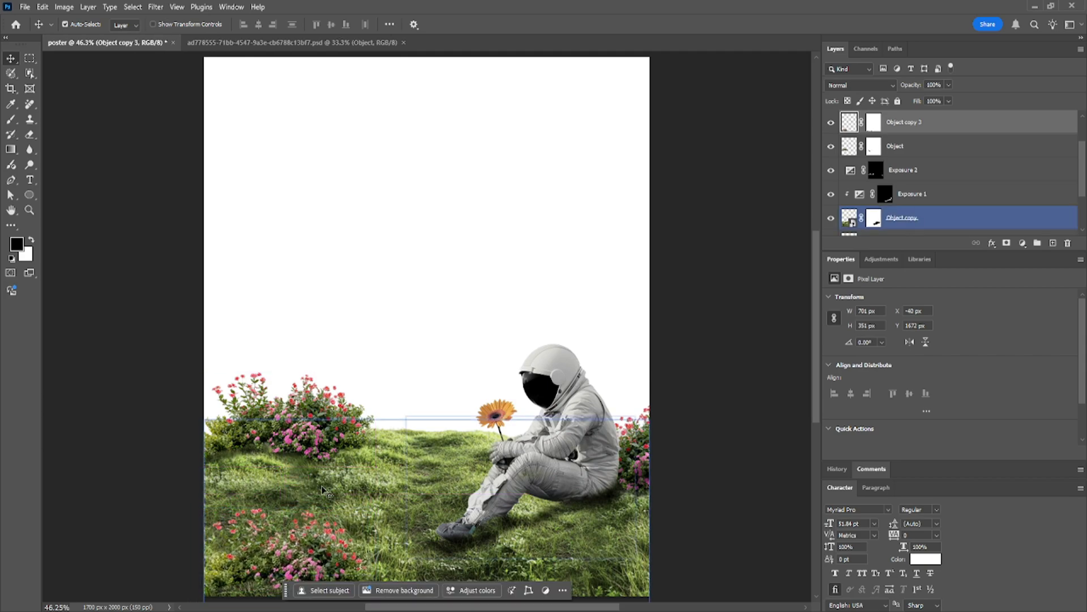
# Step: Flip the foreground bush horizontally, enlarge it to about 121%, tilt it slightly and fit it into the poster's lower-left corner
pyautogui.scroll(-1, 324, 490)
pyautogui.hotkey('ctrl', 't')
pyautogui.rightClick(306, 512)
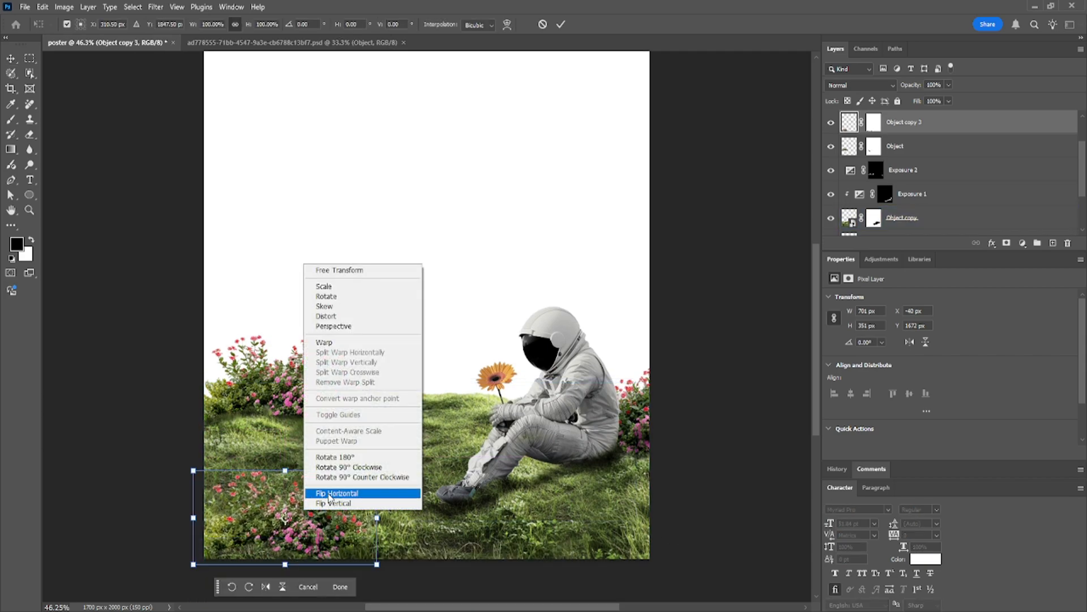
pyautogui.click(330, 495)
pyautogui.moveTo(378, 516); pyautogui.dragTo(417, 520)
pyautogui.moveTo(340, 538)
pyautogui.mouseDown()
pyautogui.moveTo(334, 558)
pyautogui.moveTo(327, 543)
pyautogui.mouseUp()
pyautogui.moveTo(415, 592); pyautogui.dragTo(413, 570)
pyautogui.moveTo(357, 537); pyautogui.dragTo(351, 536)
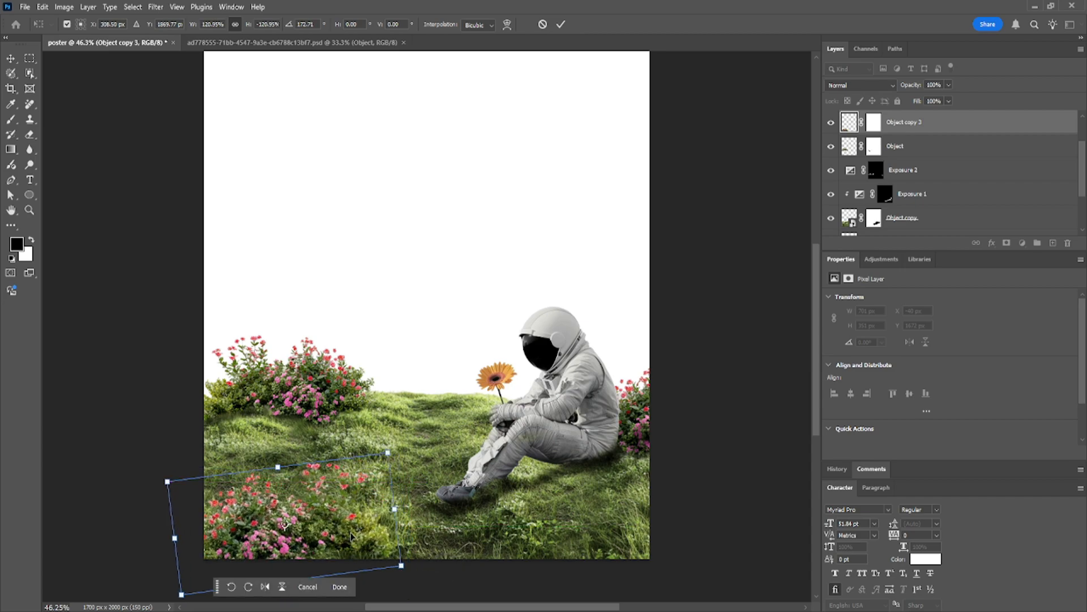
pyautogui.press('Return')
# Step: Paint black at 100% flow on the foreground bush's layer mask to blend its lower edge into the grass
pyautogui.scroll(7, 349, 536)
pyautogui.scroll(1, 349, 538)
pyautogui.scroll(-3, 349, 538)
pyautogui.scroll(1, 349, 538)
pyautogui.press('b')
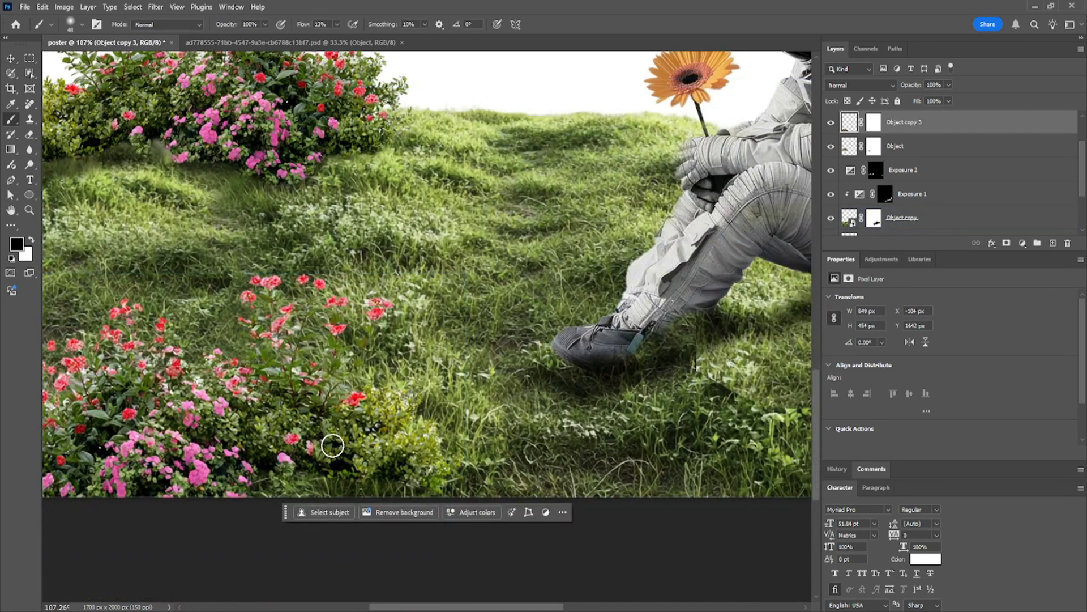
pyautogui.moveTo(416, 486); pyautogui.dragTo(409, 491)
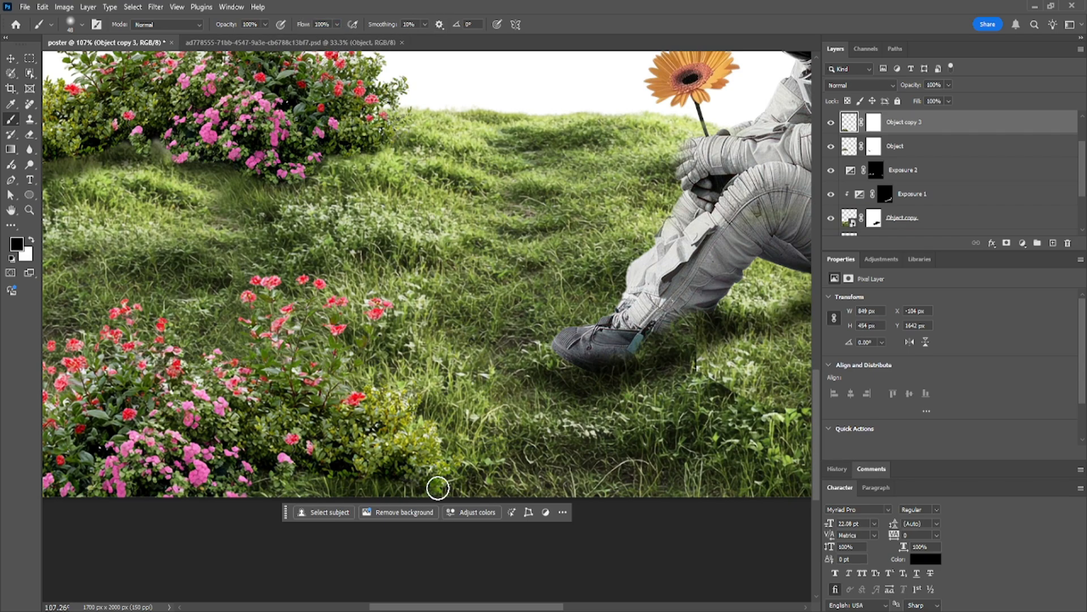
pyautogui.click(880, 119)
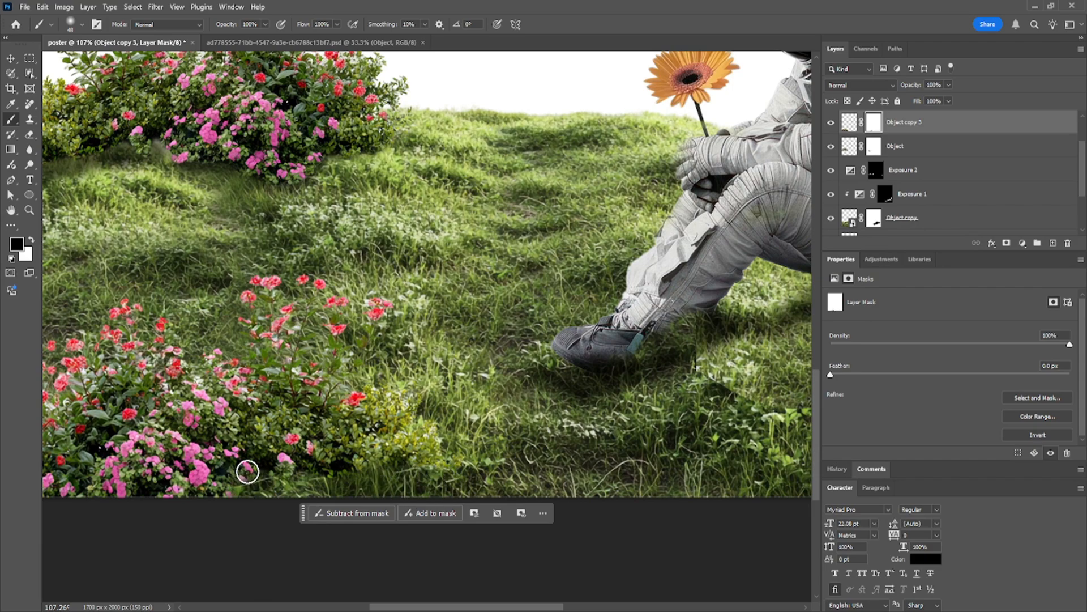
pyautogui.moveTo(233, 484); pyautogui.dragTo(213, 478)
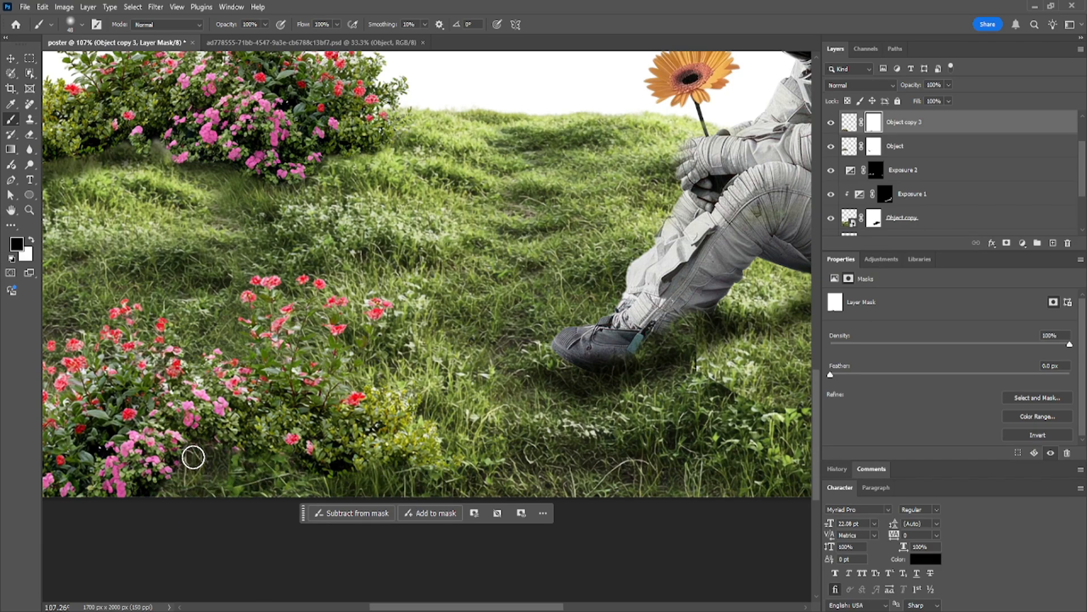
pyautogui.press('v')
pyautogui.hotkey('ctrl', '0')
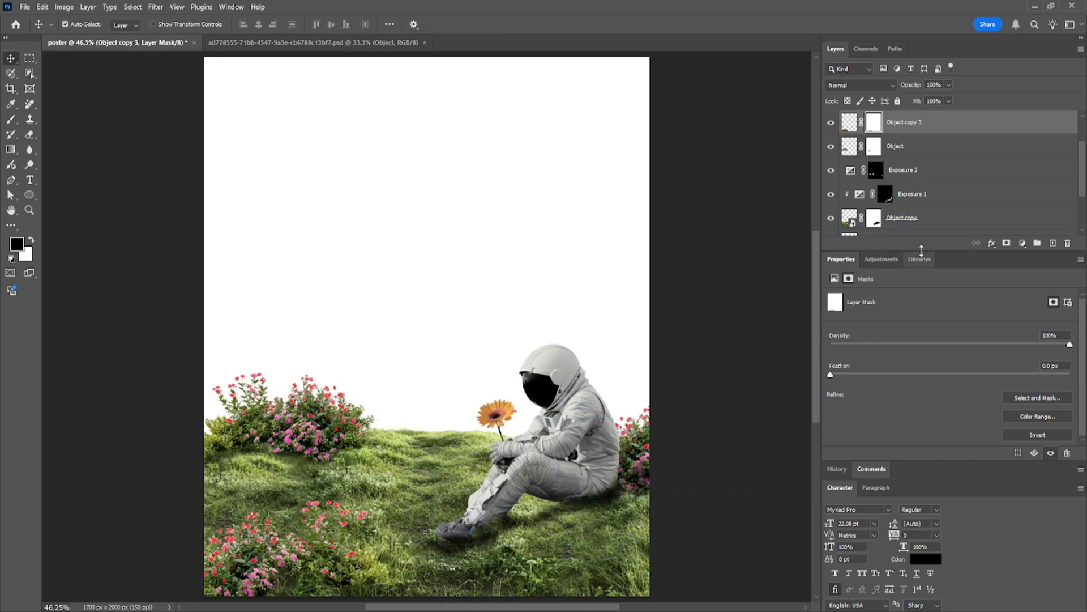
# Step: Unlock the Background layer and apply a pale yellow Color Overlay (f8ffca) to it
pyautogui.scroll(-2, 957, 215)
pyautogui.click(954, 226)
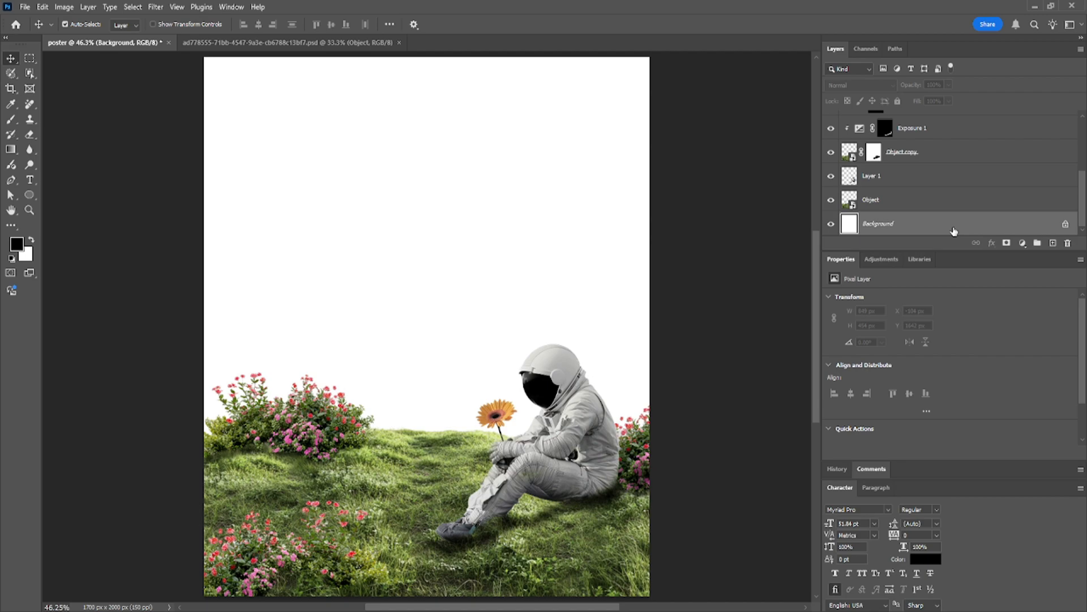
pyautogui.click(1065, 226)
pyautogui.click(992, 243)
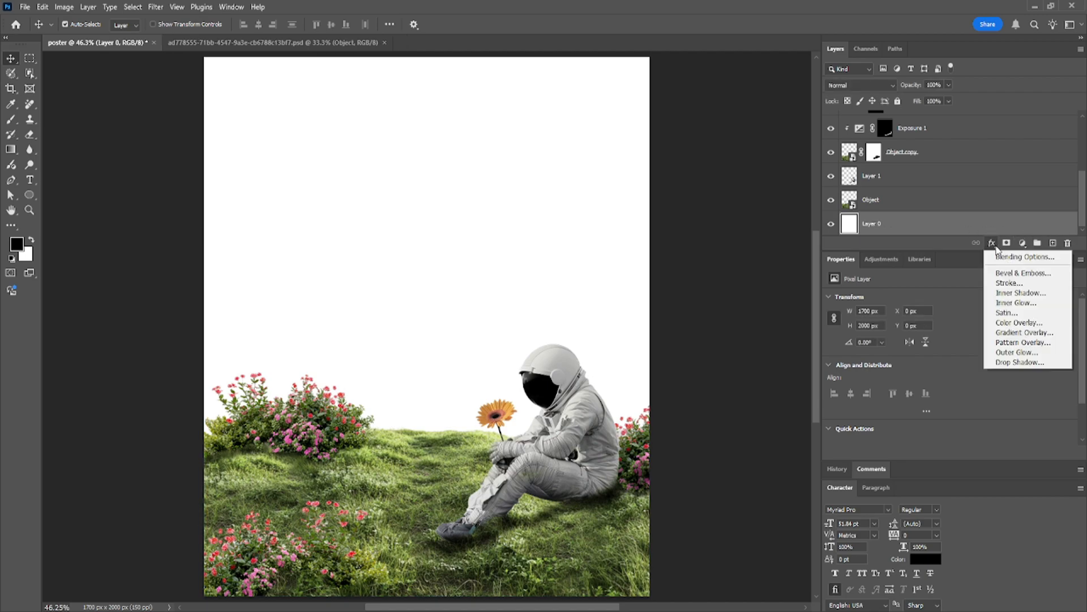
pyautogui.click(1008, 322)
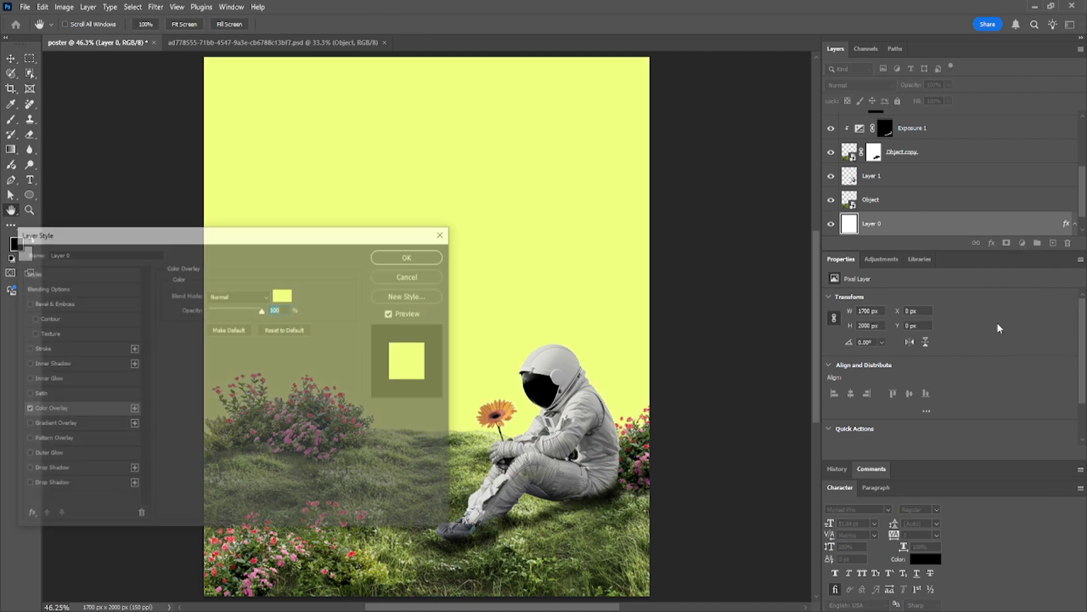
pyautogui.click(282, 293)
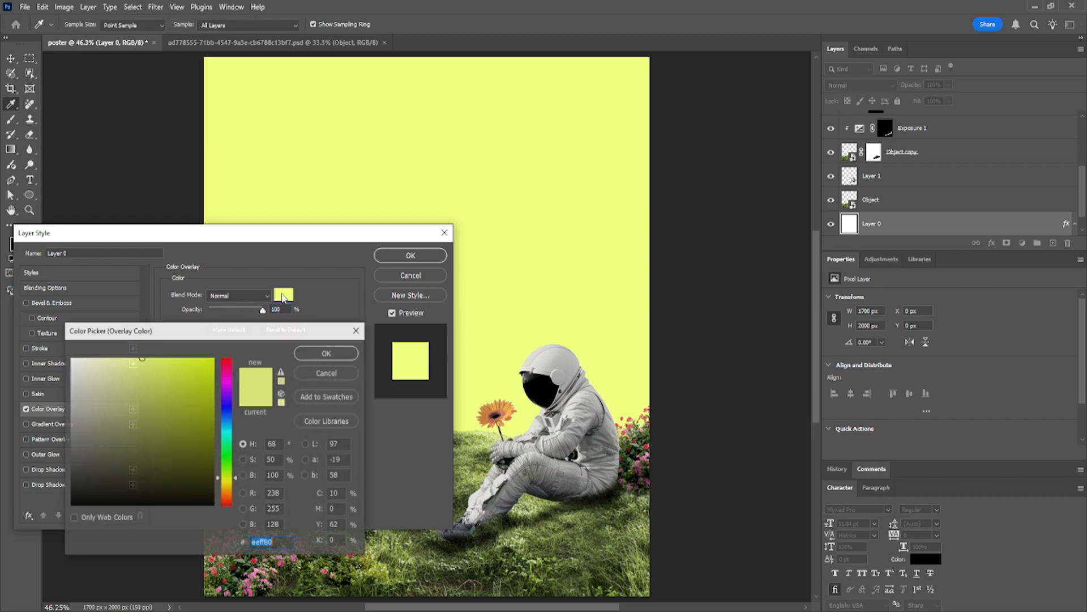
pyautogui.click(100, 359)
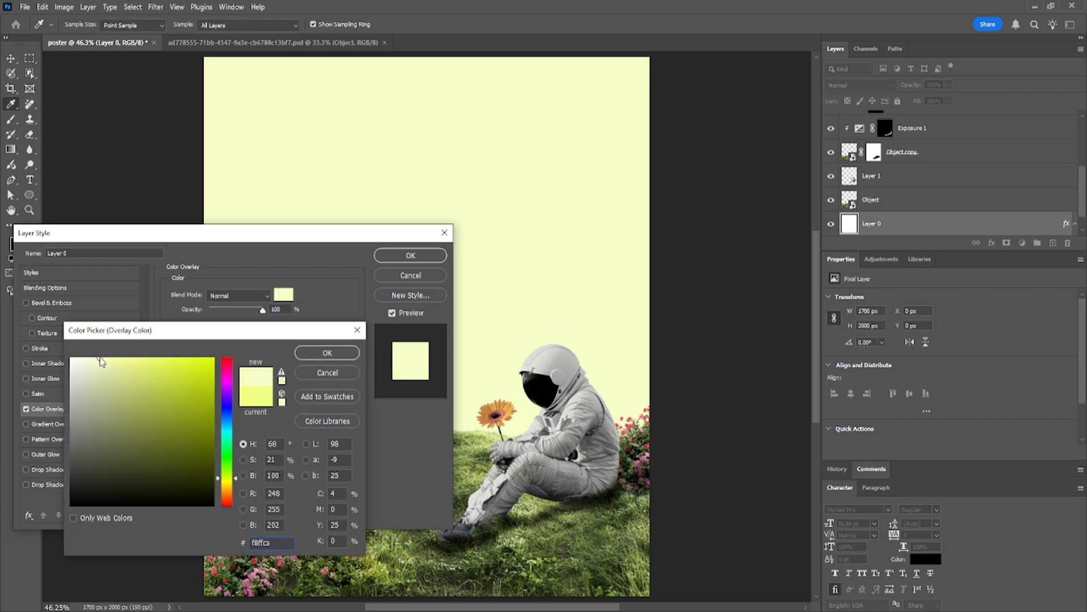
pyautogui.click(329, 351)
pyautogui.click(408, 259)
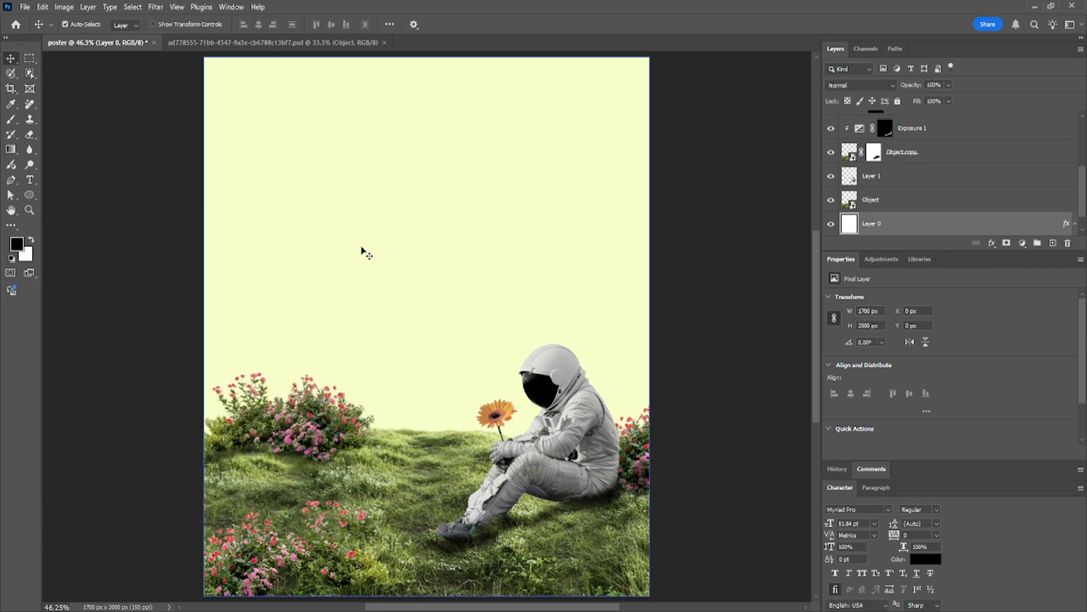
# Step: Add the text "GREEN" in the upper-left sky area, directly above the background layer
pyautogui.click(31, 180)
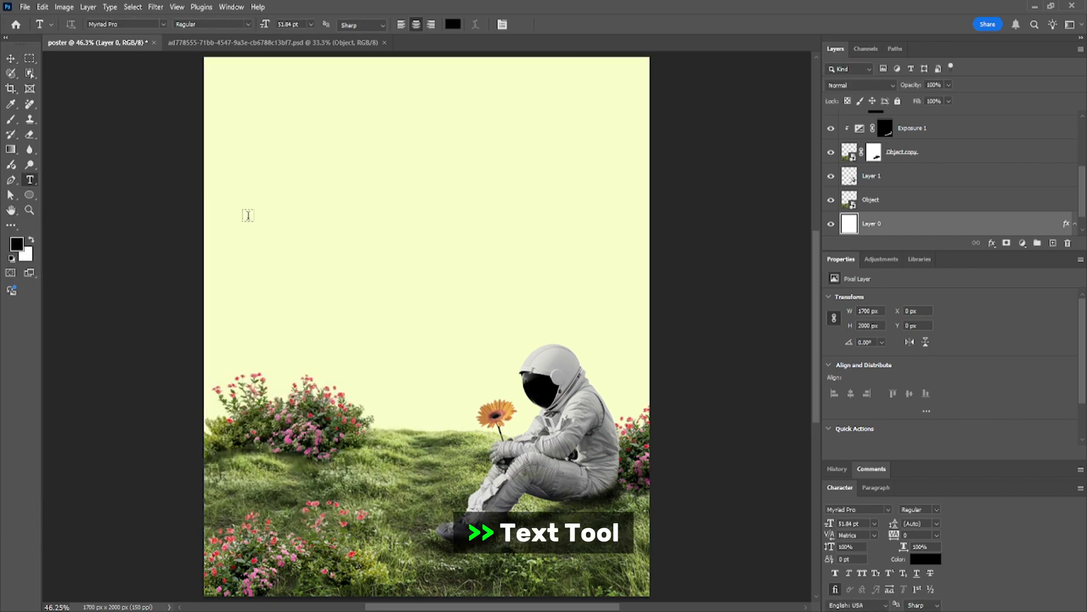
pyautogui.click(289, 216)
pyautogui.write('GREEN')
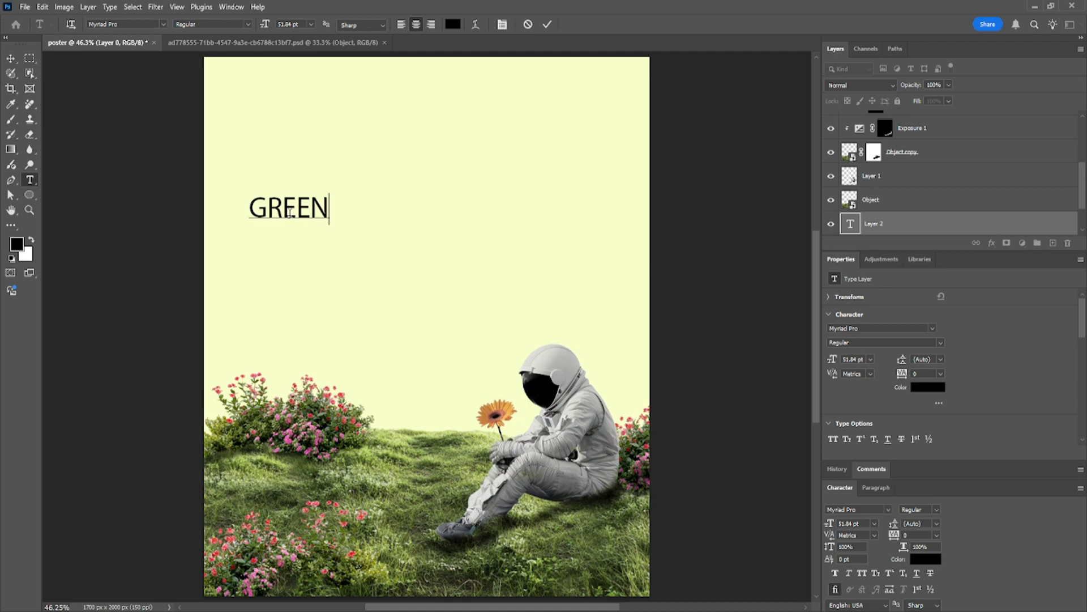
# Step: Set the GREEN text's font to Ainsdale Bold from the additional sans serif fonts
pyautogui.hotkey('ctrl', 'a')
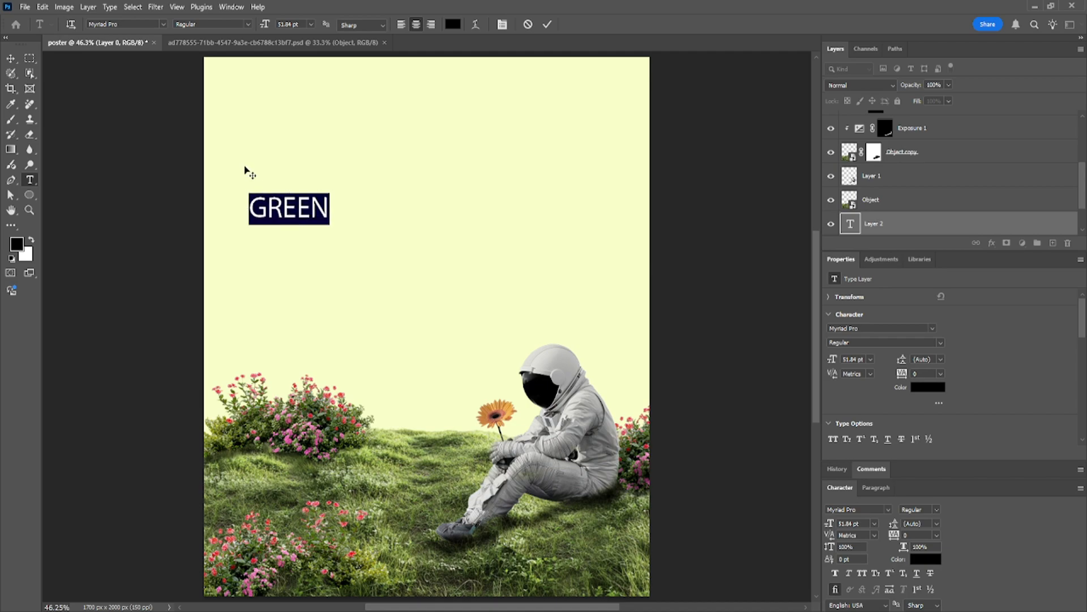
pyautogui.click(163, 22)
pyautogui.click(167, 40)
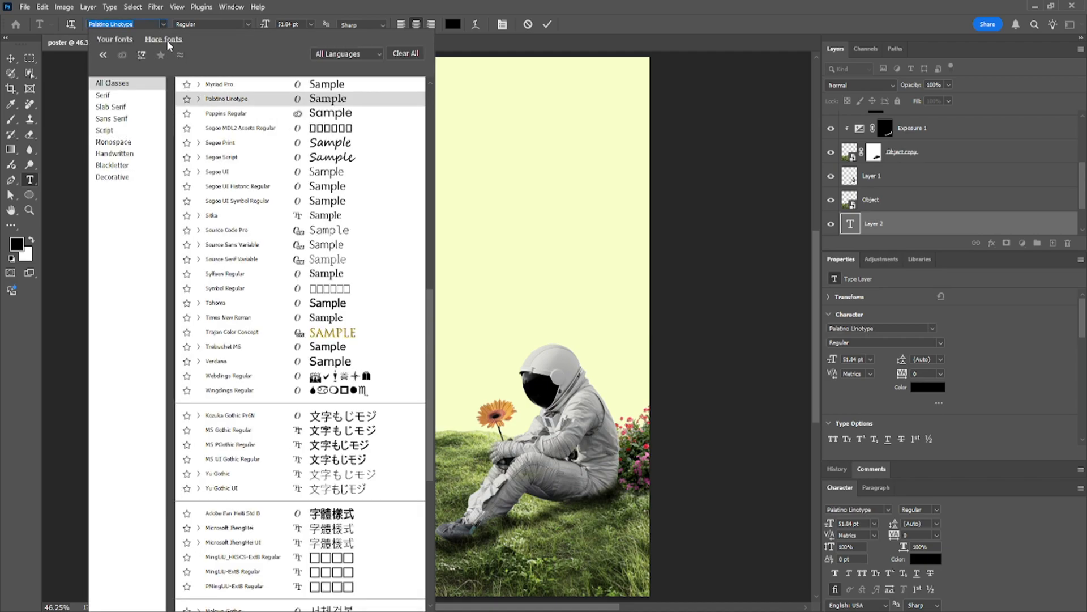
pyautogui.scroll(-10, 199, 211)
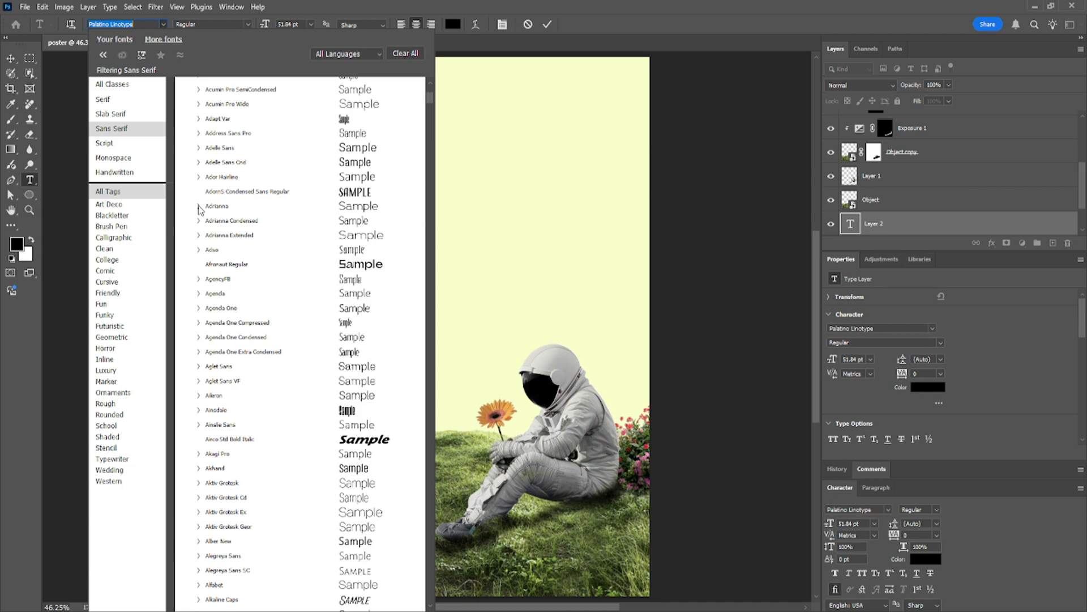
pyautogui.click(201, 241)
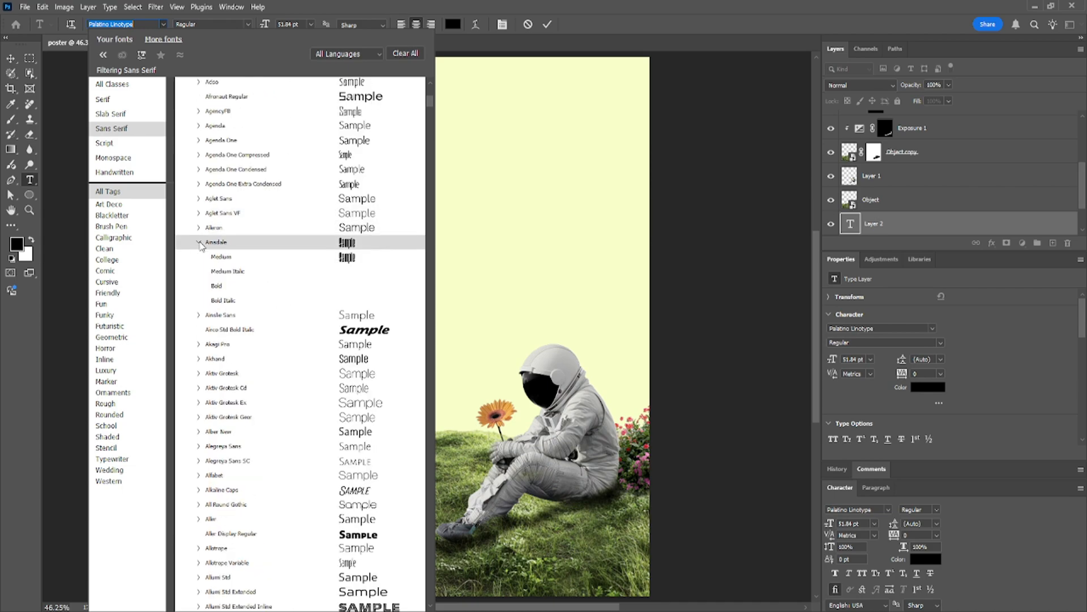
pyautogui.click(213, 287)
pyautogui.click(548, 25)
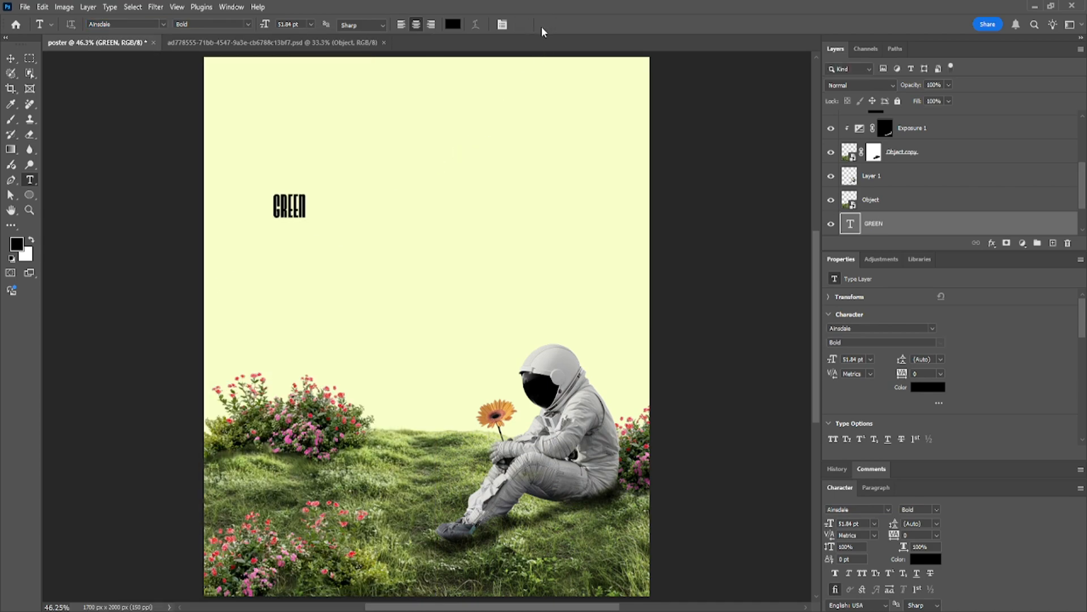
# Step: Sample a green from the grass for the GREEN text and brighten it to a medium green
pyautogui.click(453, 23)
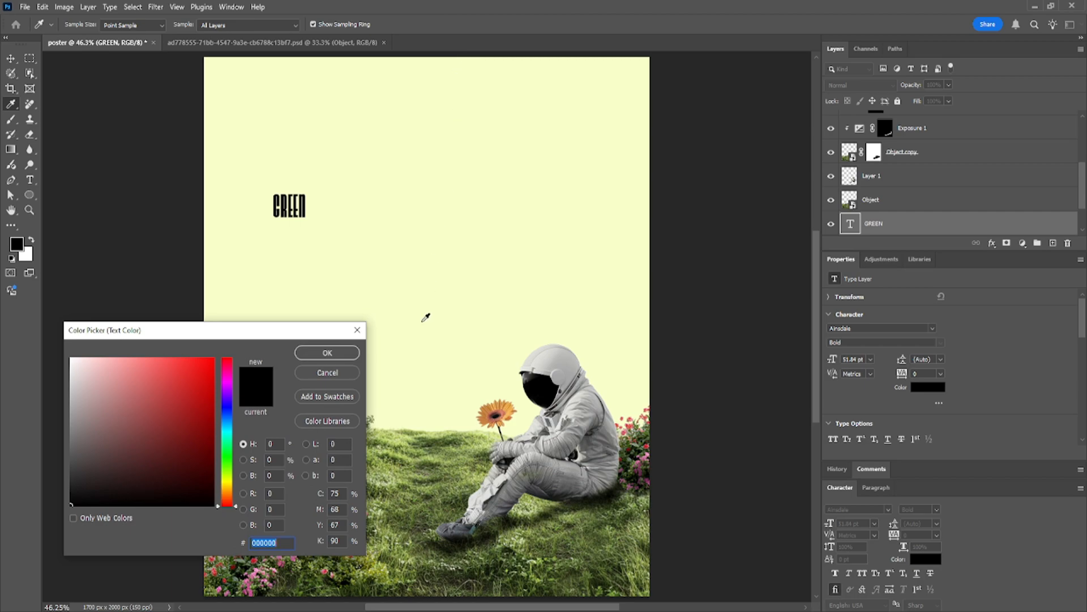
pyautogui.click(426, 437)
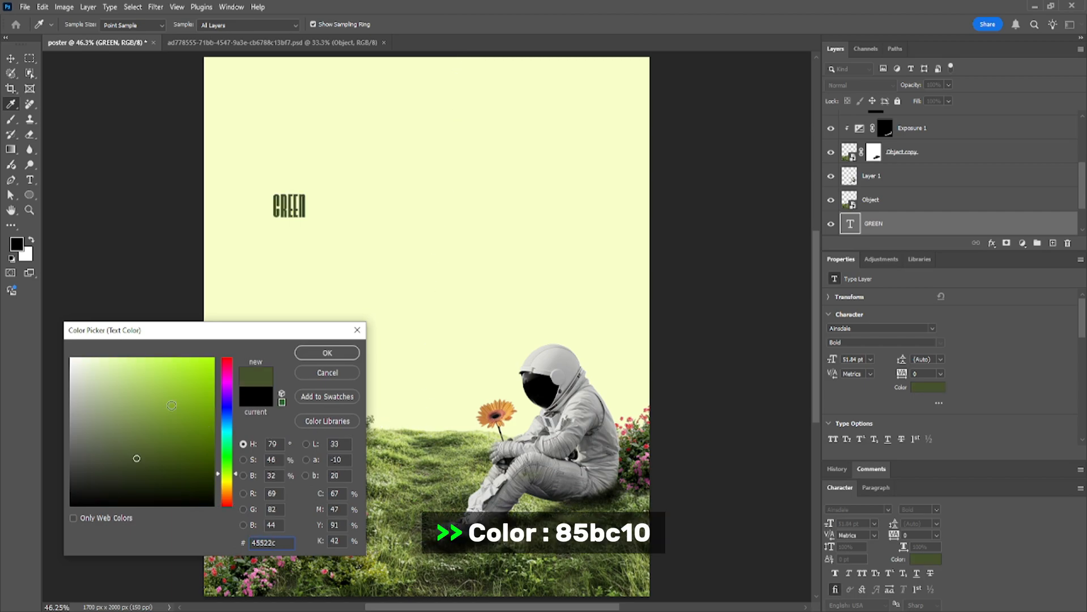
pyautogui.click(162, 398)
pyautogui.click(312, 357)
# Step: Stretch the GREEN text to about 936% width and 1497% height and position it centred behind the hill and astronaut
pyautogui.hotkey('ctrl', 't')
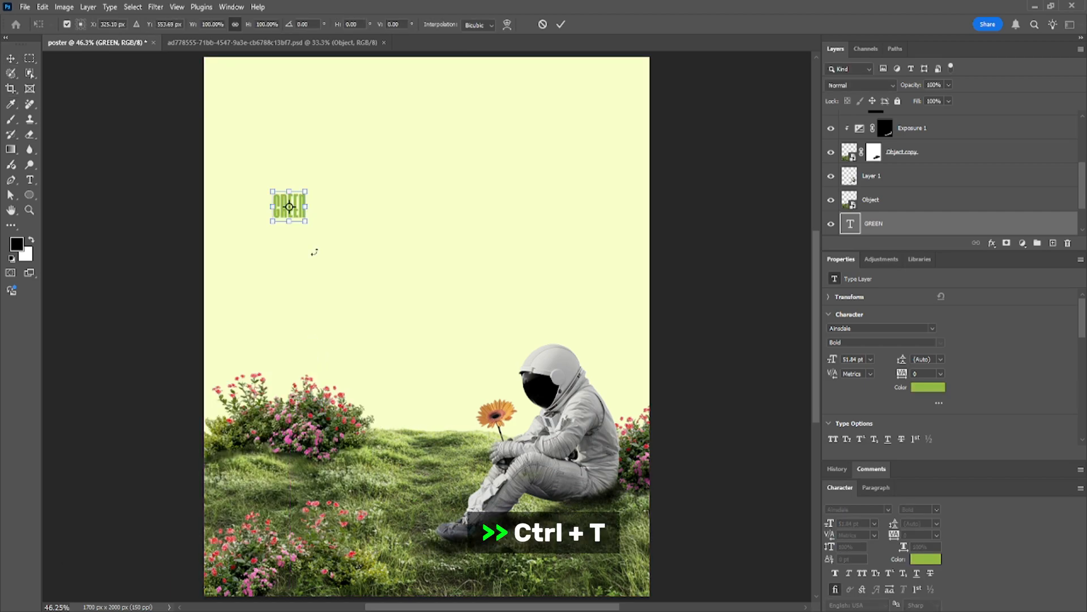
pyautogui.moveTo(307, 205); pyautogui.dragTo(583, 223)
pyautogui.moveTo(426, 347); pyautogui.dragTo(426, 518)
pyautogui.moveTo(429, 232); pyautogui.dragTo(430, 276)
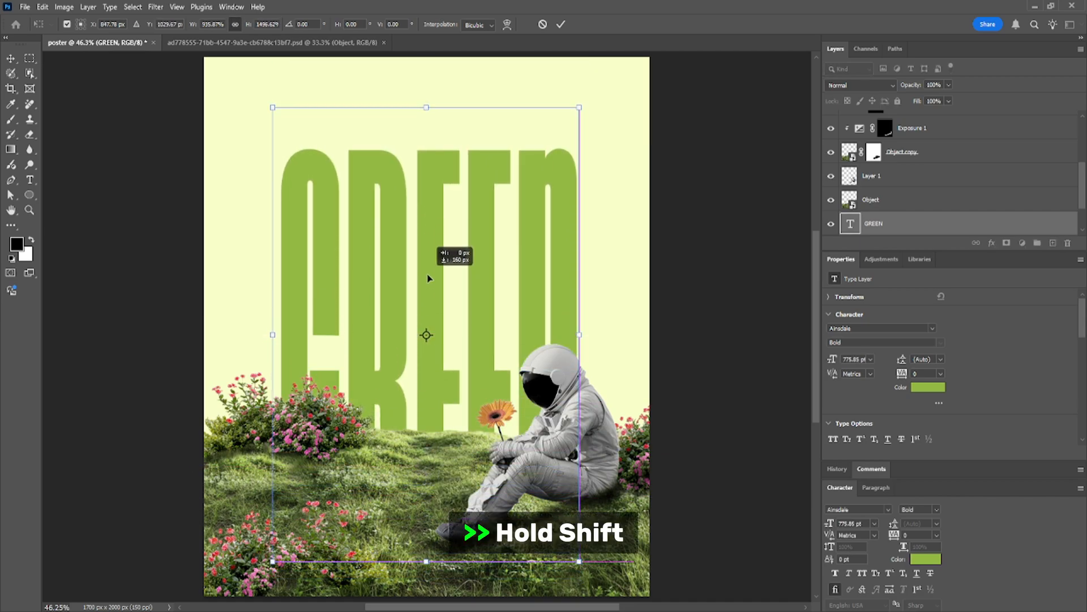
pyautogui.press('Return')
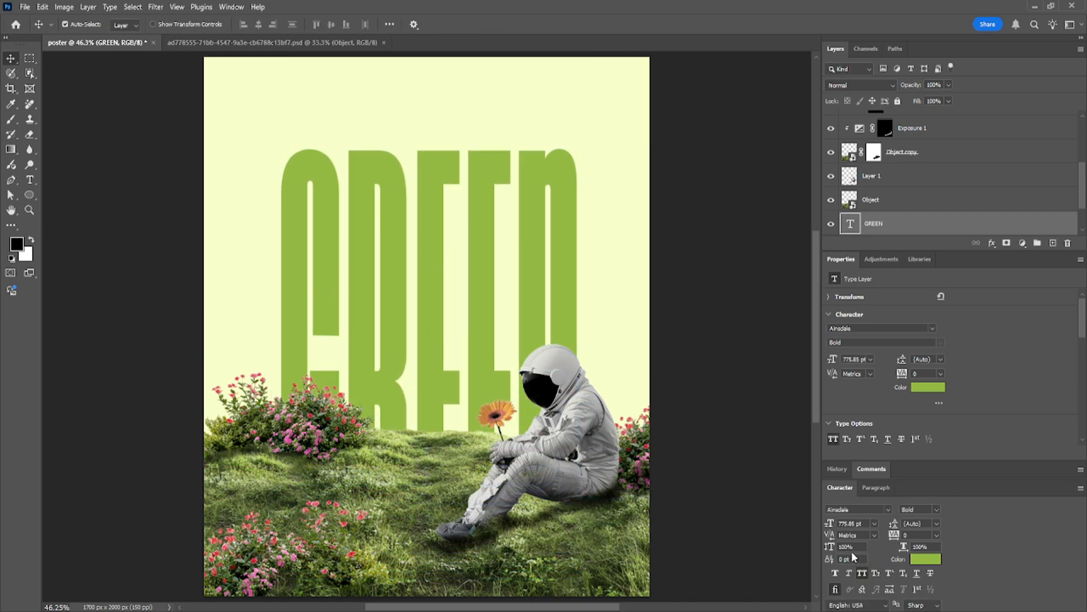
# Step: Add a layer mask to the GREEN text and fade out its lower part with a soft black brush along the hill's horizon
pyautogui.click(1006, 242)
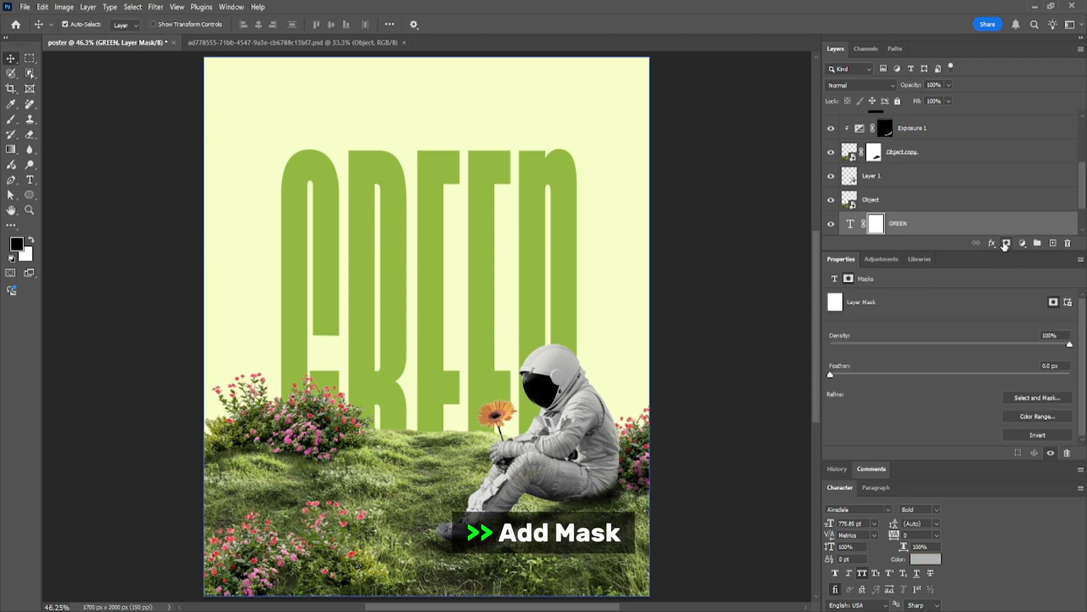
pyautogui.click(10, 121)
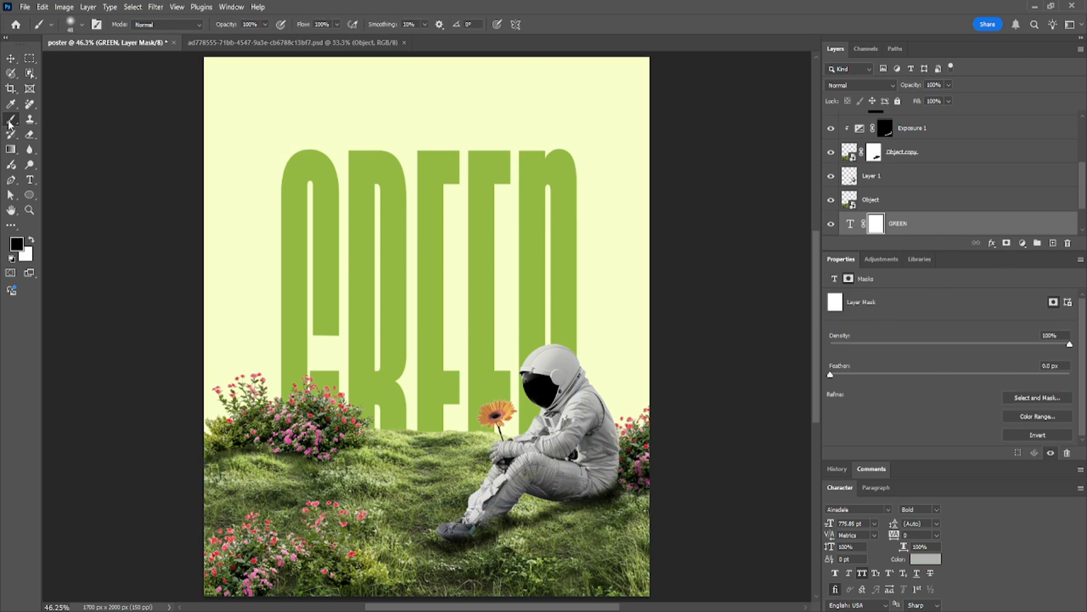
pyautogui.moveTo(359, 400); pyautogui.dragTo(409, 402)
pyautogui.click(292, 418)
pyautogui.moveTo(317, 429); pyautogui.dragTo(651, 444)
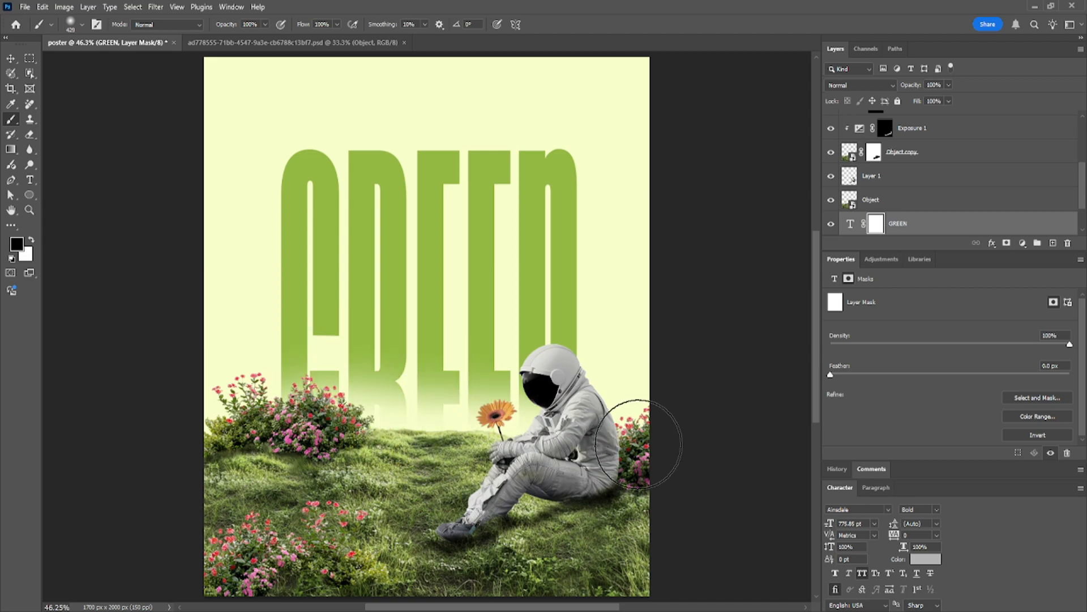
pyautogui.moveTo(202, 437); pyautogui.dragTo(713, 431)
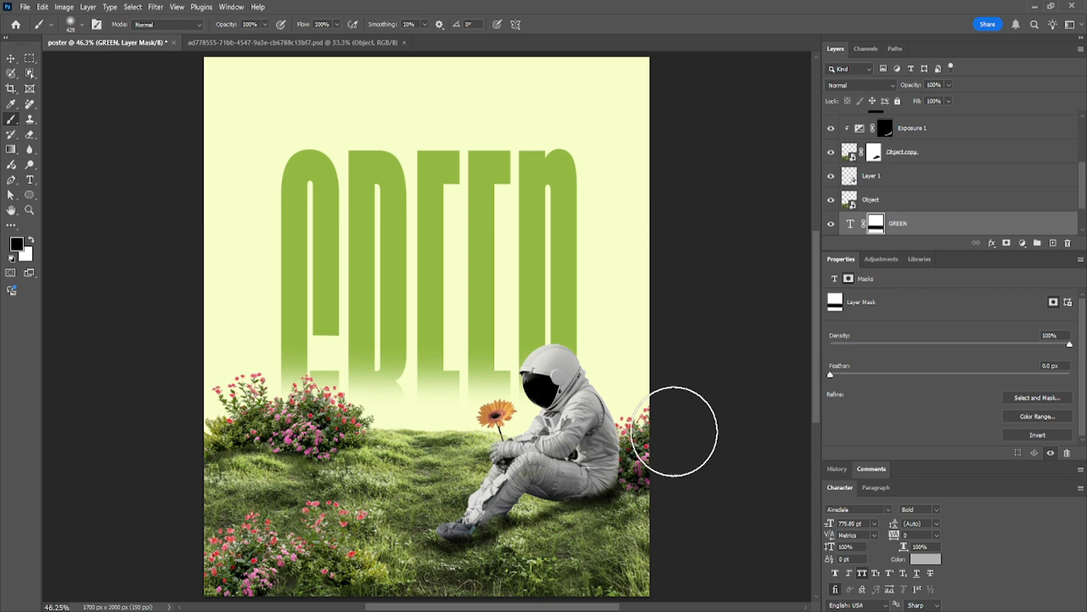
# Step: Move the masked GREEN text up slightly and recolour it with a brighter, more saturated green
pyautogui.press('v')
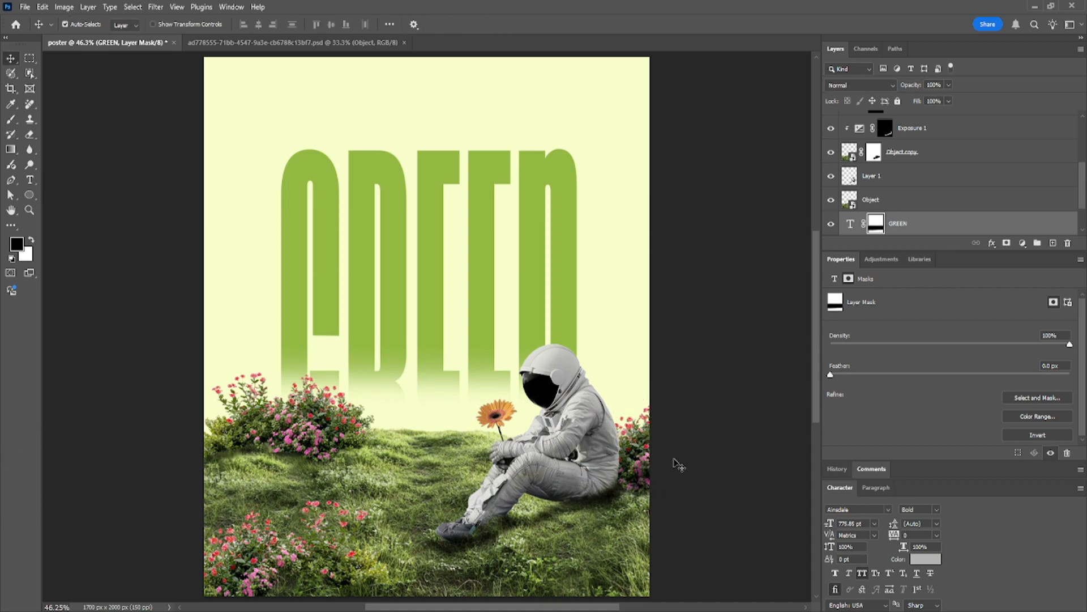
pyautogui.moveTo(444, 328)
pyautogui.mouseDown()
pyautogui.moveTo(444, 279)
pyautogui.moveTo(429, 304)
pyautogui.mouseUp()
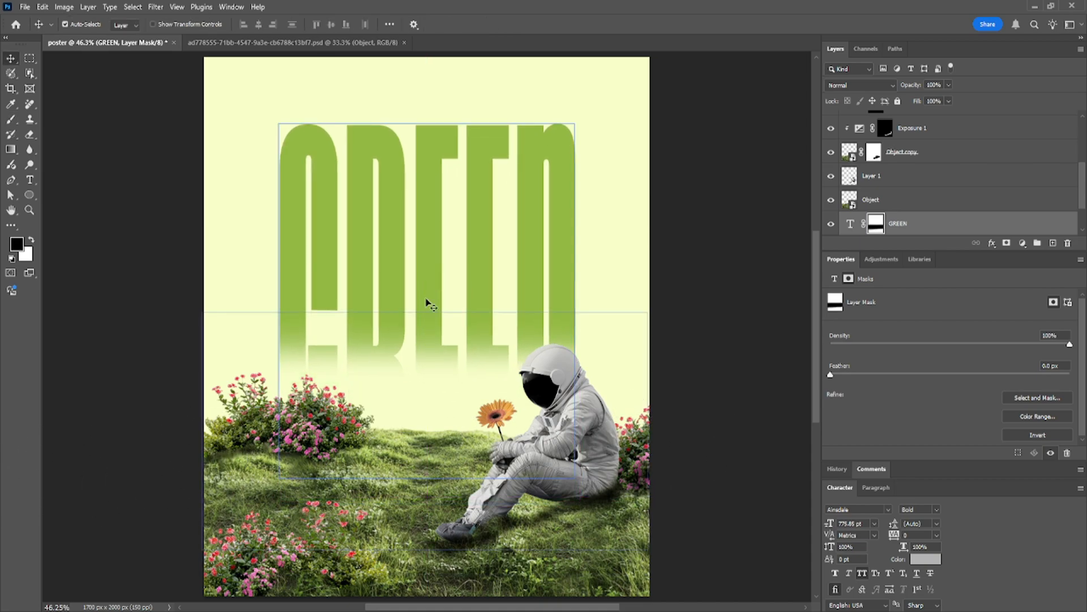
pyautogui.click(850, 223)
pyautogui.click(928, 386)
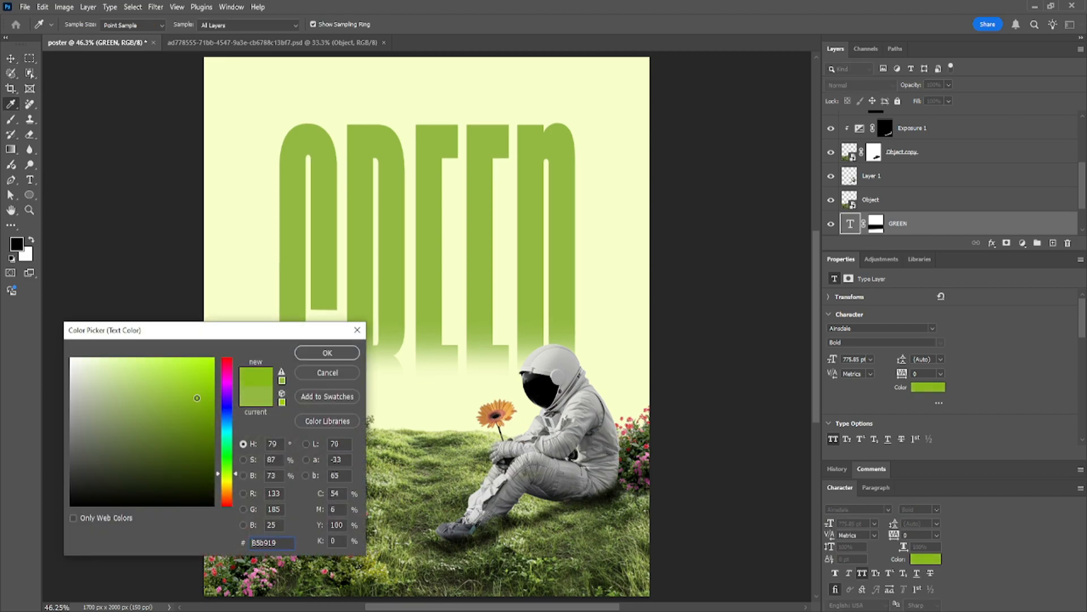
pyautogui.click(320, 353)
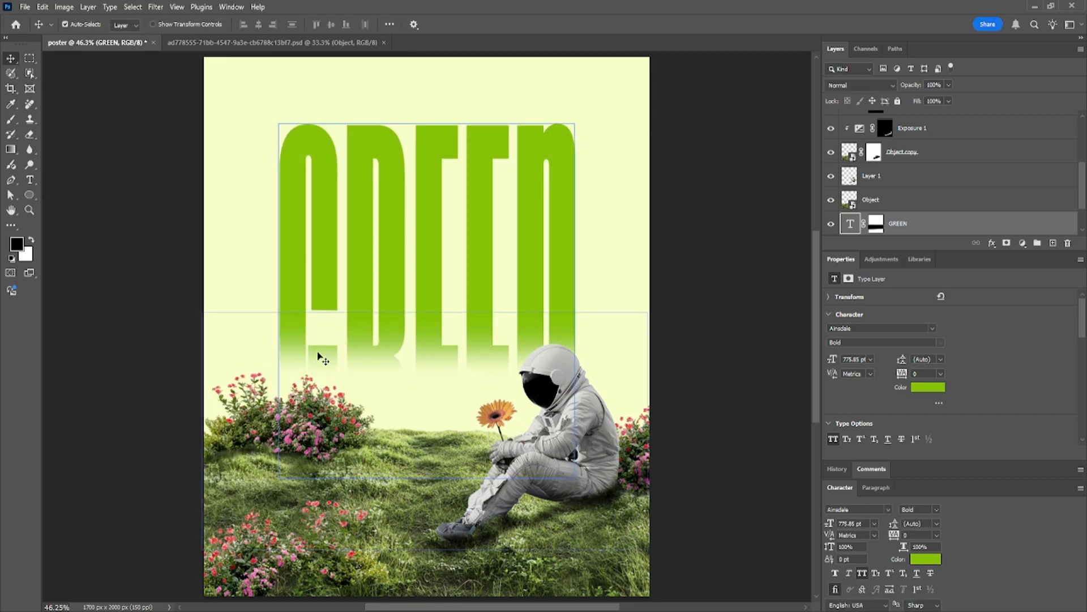
# Step: Open the leaf image pngwing.com (14) from the rocks-plants-3d-render folder and bring it into the poster directly above the GREEN text layer
pyautogui.hotkey('ctrl', 'o')
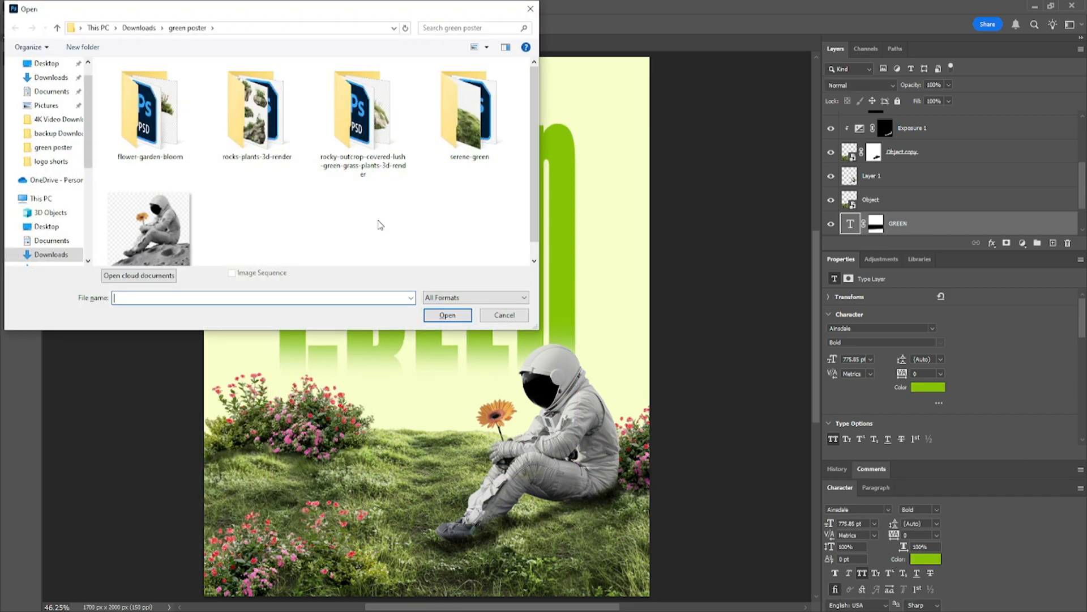
pyautogui.doubleClick(254, 105)
pyautogui.click(254, 101)
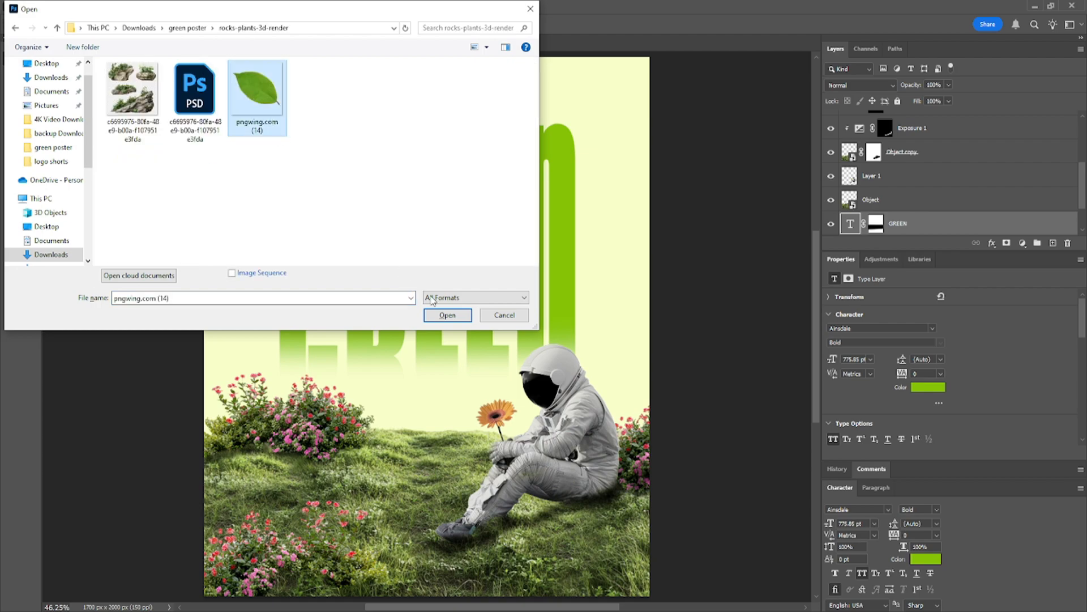
pyautogui.click(447, 315)
pyautogui.moveTo(430, 302); pyautogui.dragTo(236, 327)
# Step: Scale the leaf down to about 286 px wide and place it in the poster's upper-left corner
pyautogui.hotkey('ctrl', 't')
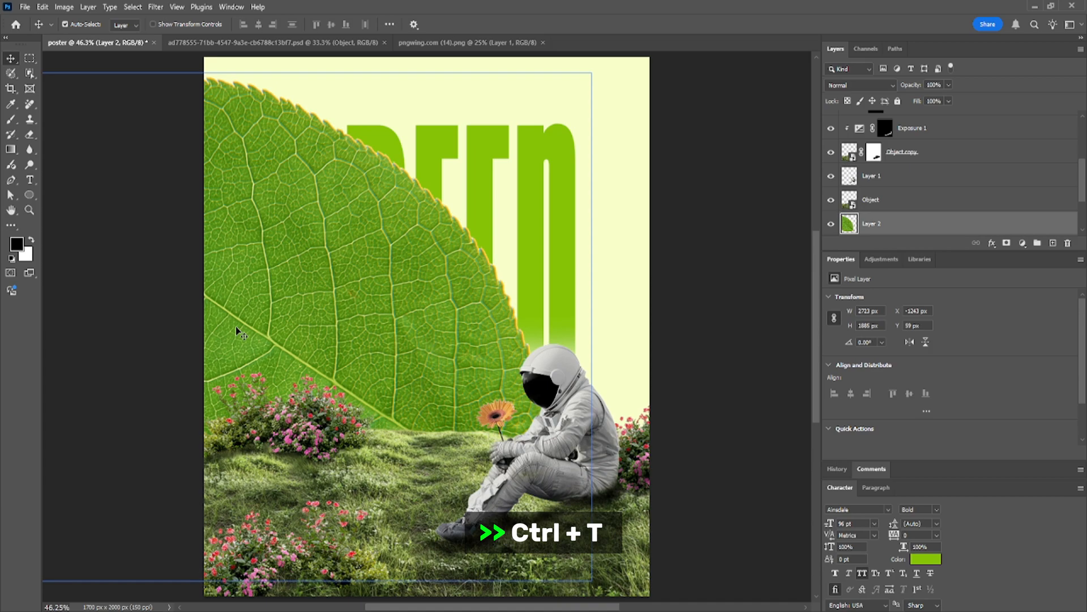
pyautogui.moveTo(590, 331); pyautogui.dragTo(156, 334)
pyautogui.moveTo(92, 364); pyautogui.dragTo(419, 354)
# Step: Duplicate the leaf to the poster's right edge beside the N, rotate the copy, and nudge the original leaf slightly down and right
pyautogui.moveTo(483, 321); pyautogui.dragTo(634, 274)
pyautogui.press('Return')
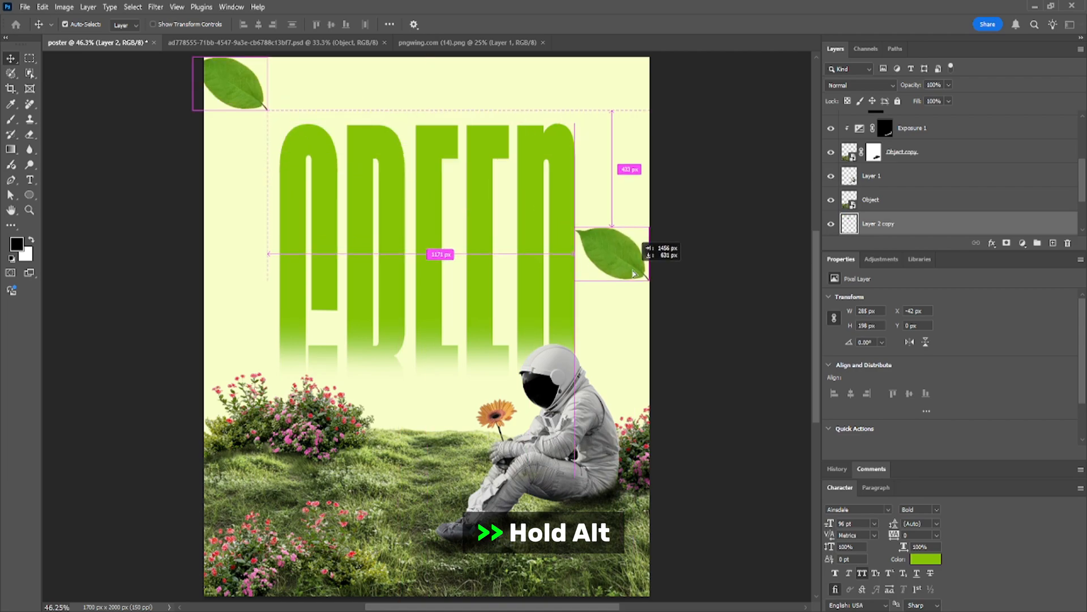
pyautogui.hotkey('ctrl', 't')
pyautogui.moveTo(674, 238); pyautogui.dragTo(637, 368)
pyautogui.press('Return')
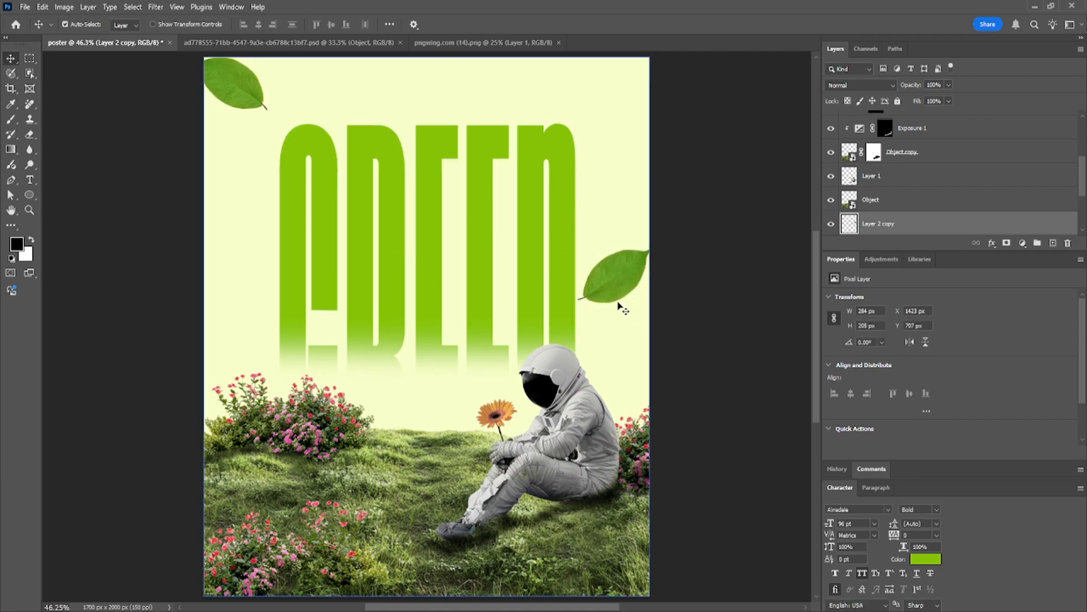
pyautogui.moveTo(236, 109); pyautogui.dragTo(247, 123)
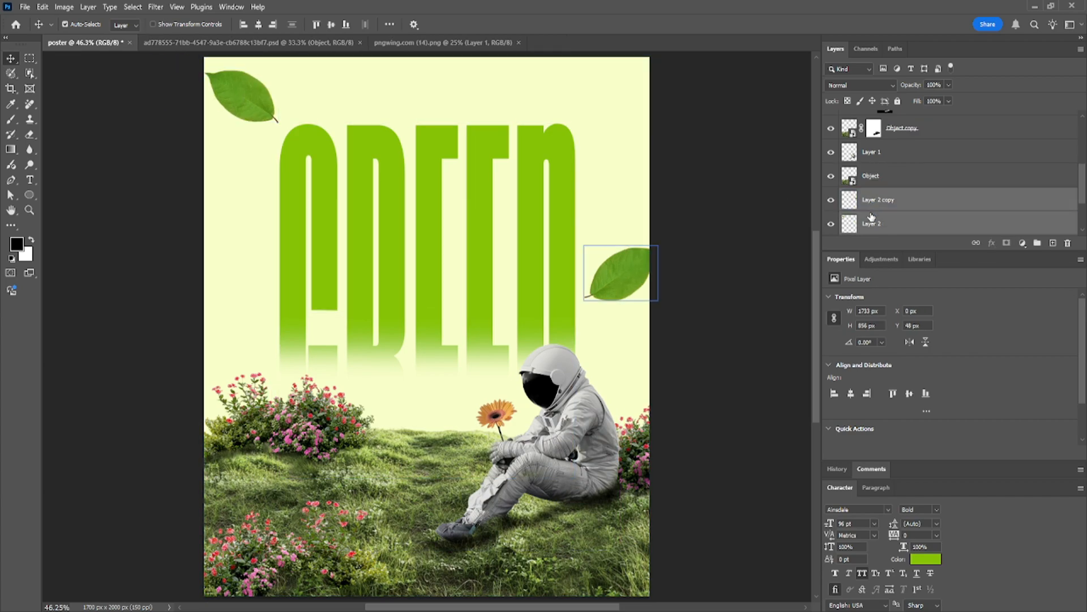
# Step: Apply a Motion Blur to the upper-left leaf with an angle of -29° and a distance of 28 pixels
pyautogui.click(156, 7)
pyautogui.moveTo(187, 148)
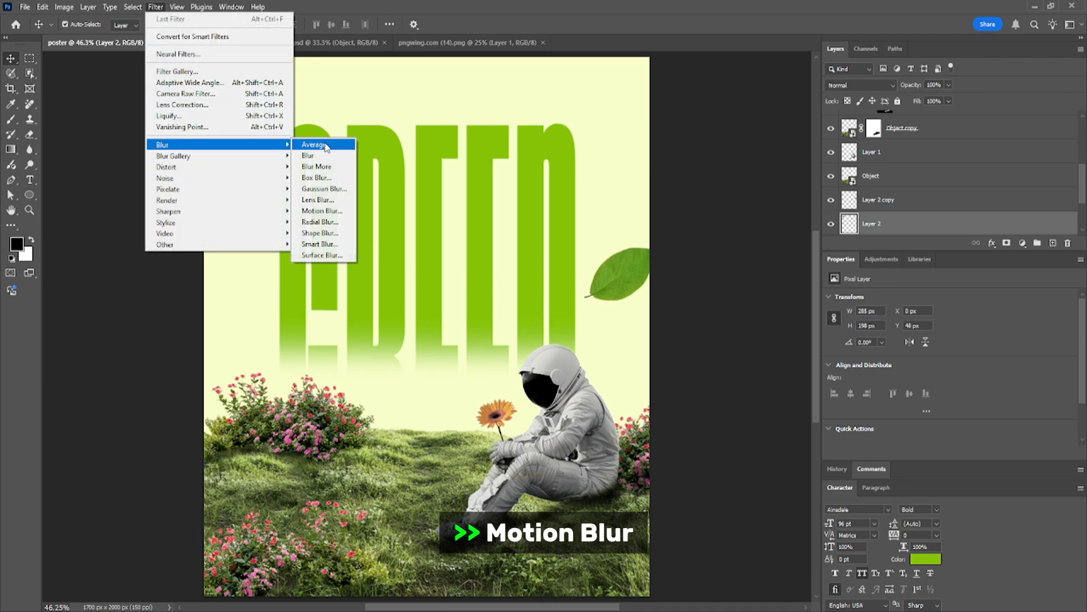
pyautogui.click(320, 210)
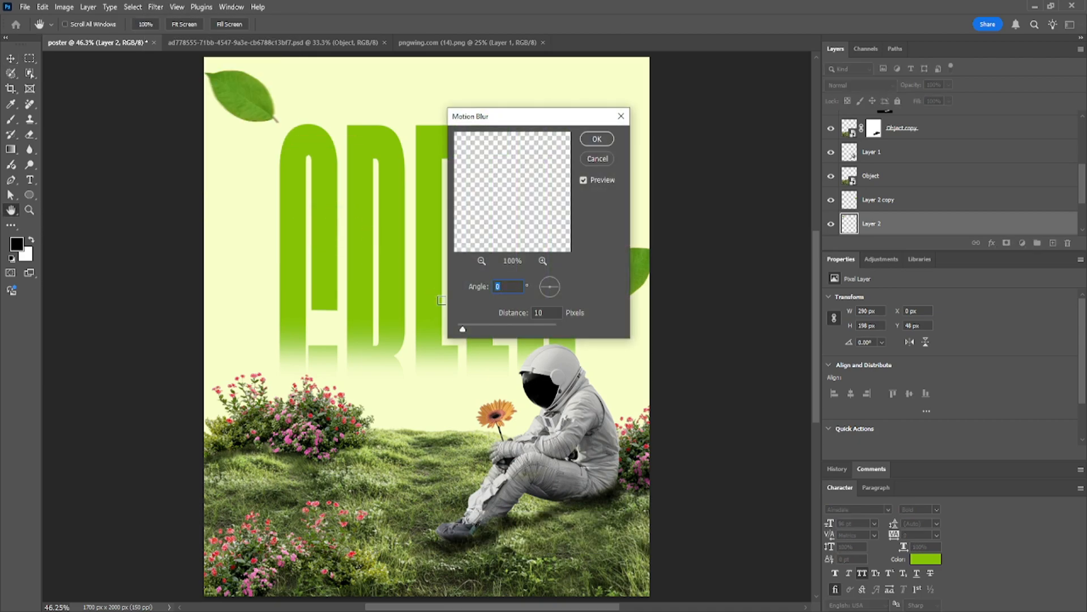
pyautogui.moveTo(463, 328); pyautogui.dragTo(472, 328)
pyautogui.moveTo(544, 293); pyautogui.dragTo(555, 291)
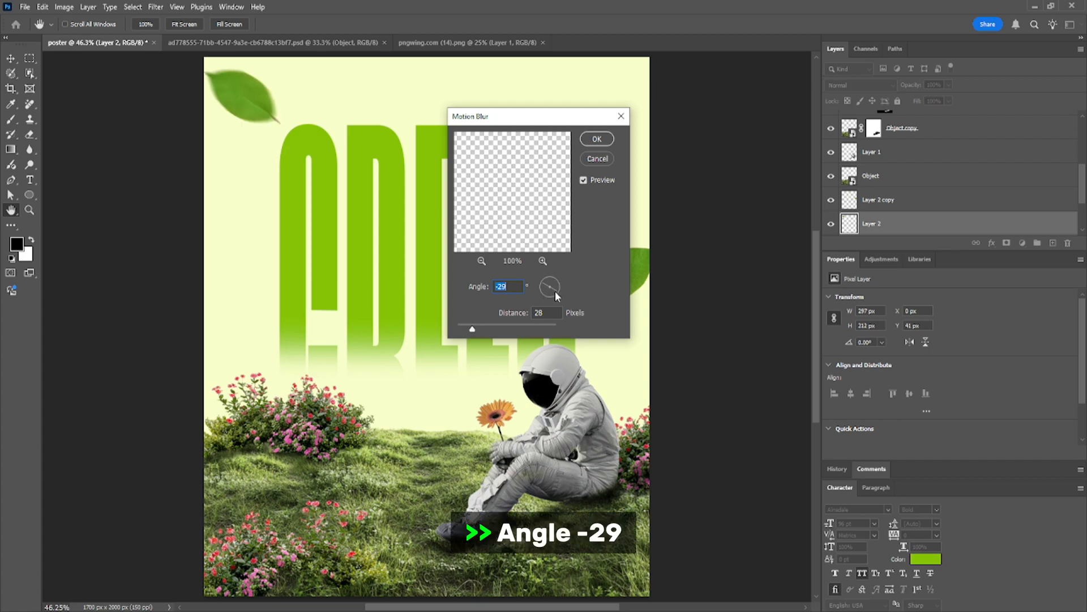
pyautogui.click(596, 139)
# Step: Apply a Motion Blur to the leaf copy at the poster's right edge
pyautogui.click(621, 267)
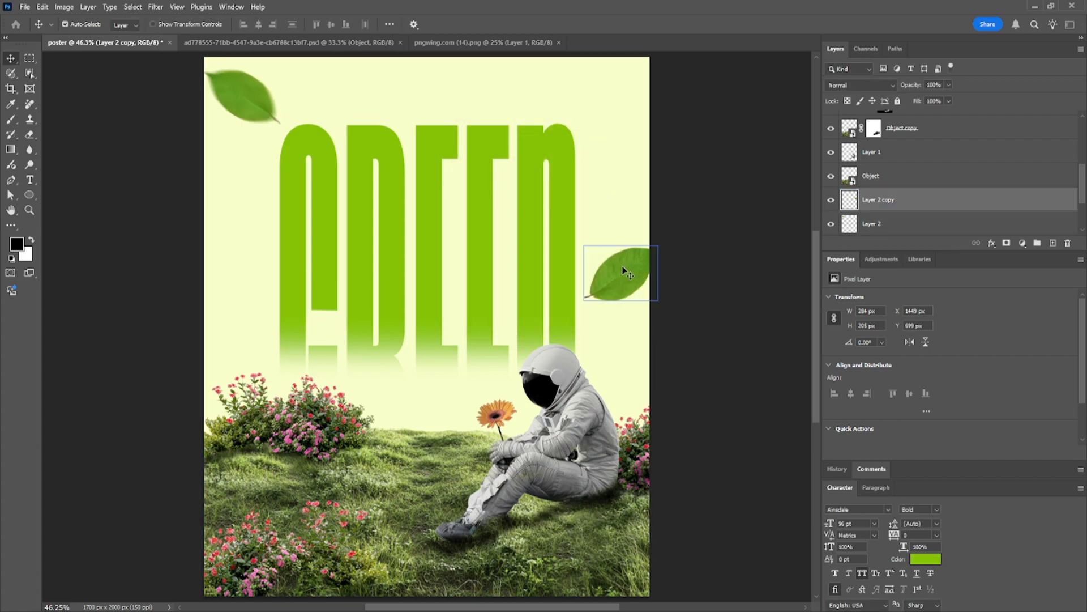
pyautogui.click(158, 10)
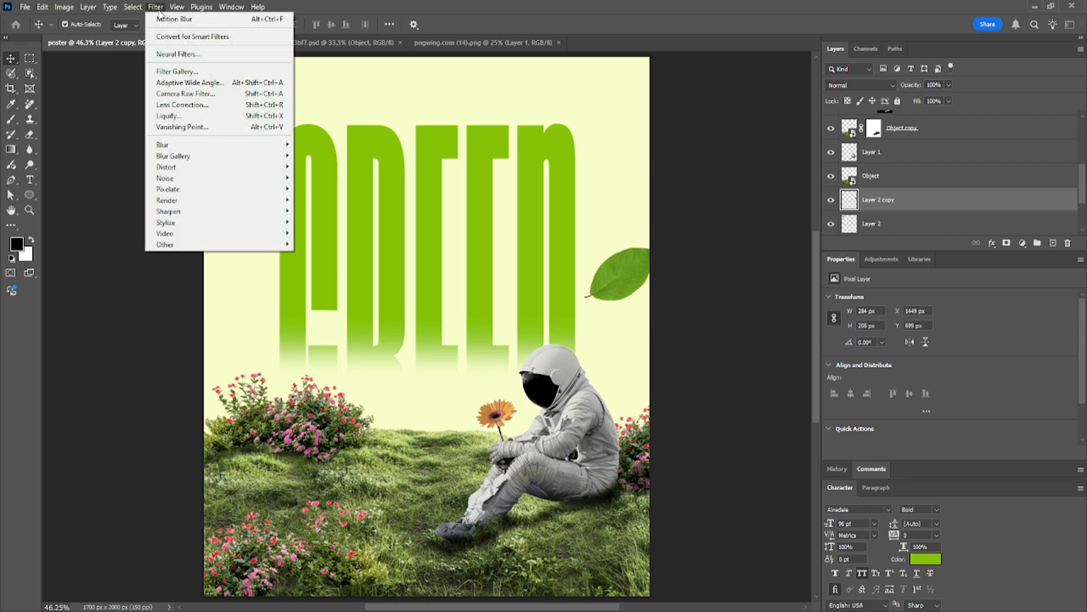
pyautogui.moveTo(170, 145)
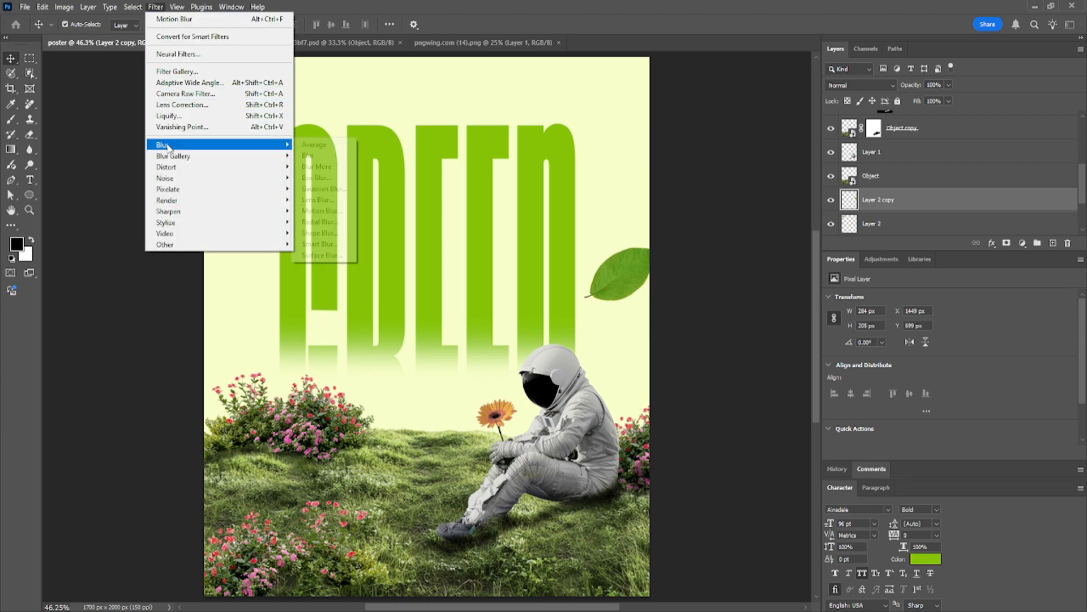
pyautogui.click(321, 210)
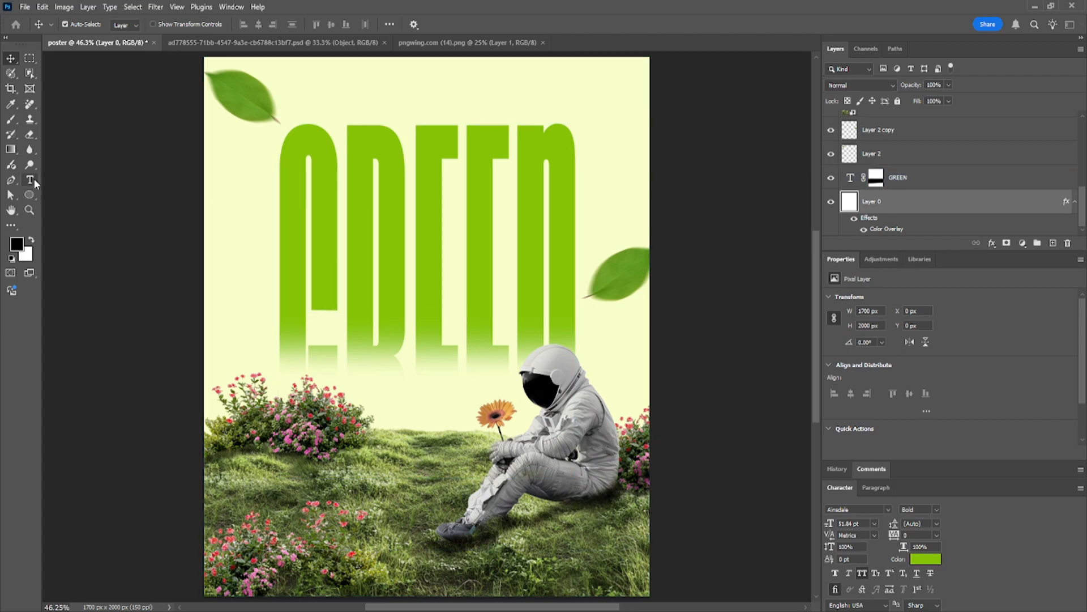
# Step: Add the text "In the quiet dawn of a thousand thoughts" near the poster's upper-right corner, directly above the background layer
pyautogui.click(33, 179)
pyautogui.click(567, 77)
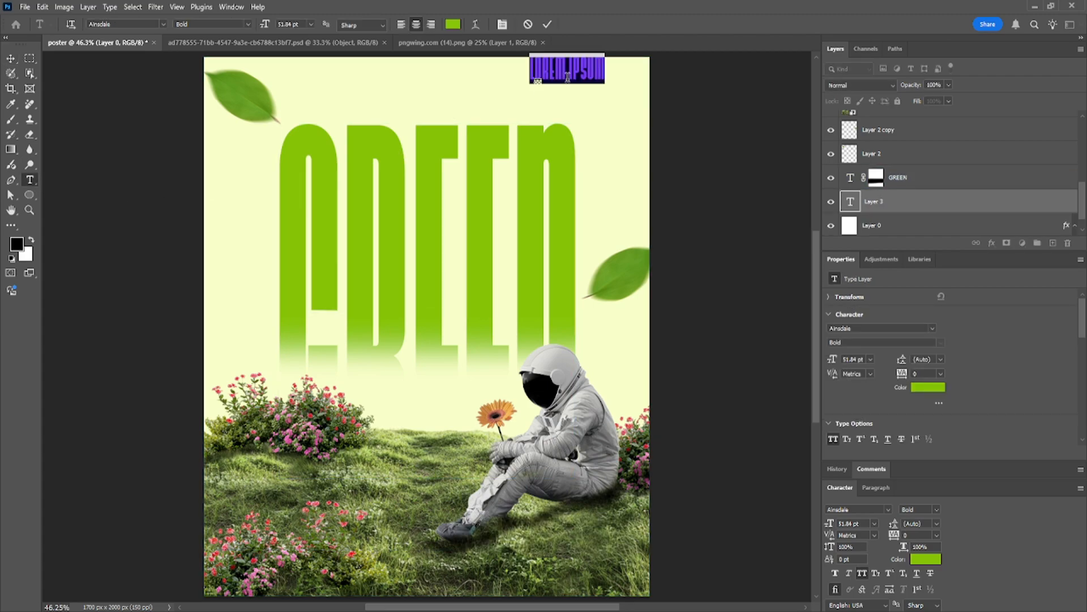
pyautogui.hotkey('ctrl', 'v')
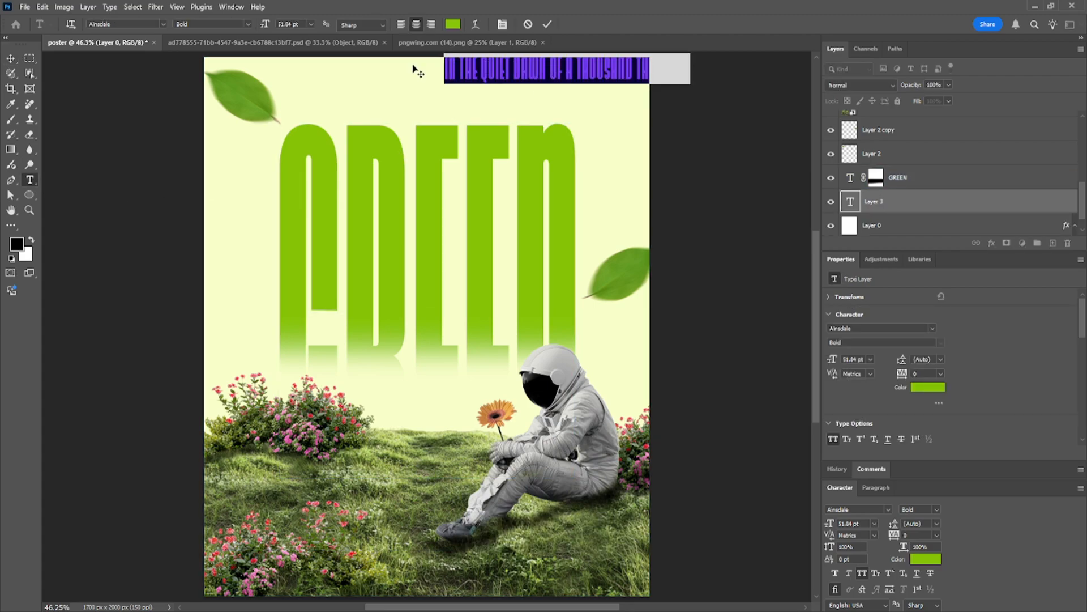
# Step: Set the tagline's font to Anchor Bold from the sans serif fonts
pyautogui.click(162, 23)
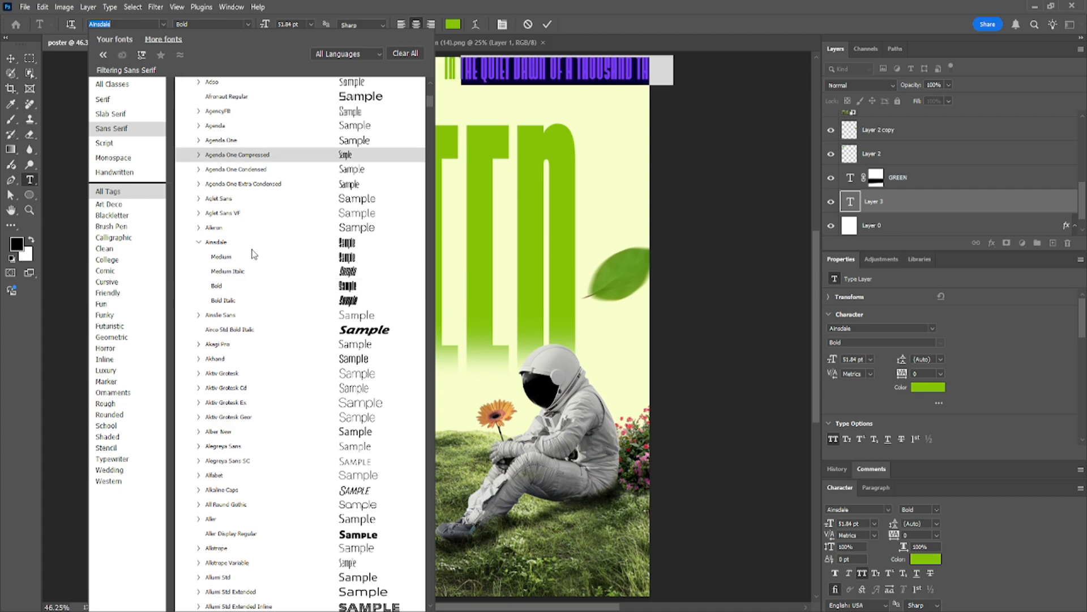
pyautogui.scroll(-3, 253, 270)
pyautogui.scroll(-1, 253, 271)
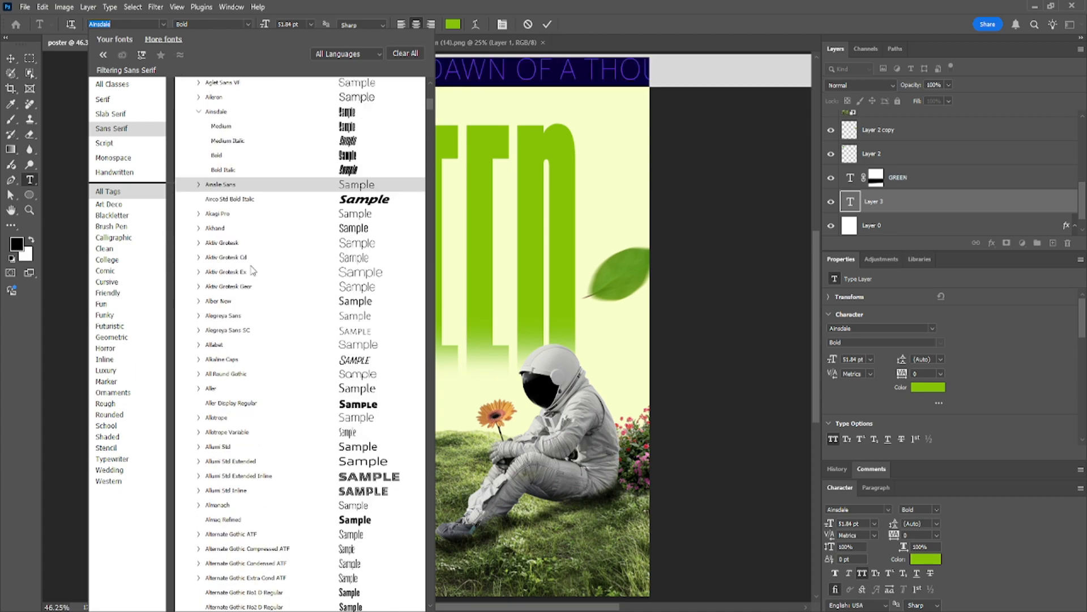
pyautogui.scroll(-2, 263, 405)
pyautogui.scroll(-8, 262, 410)
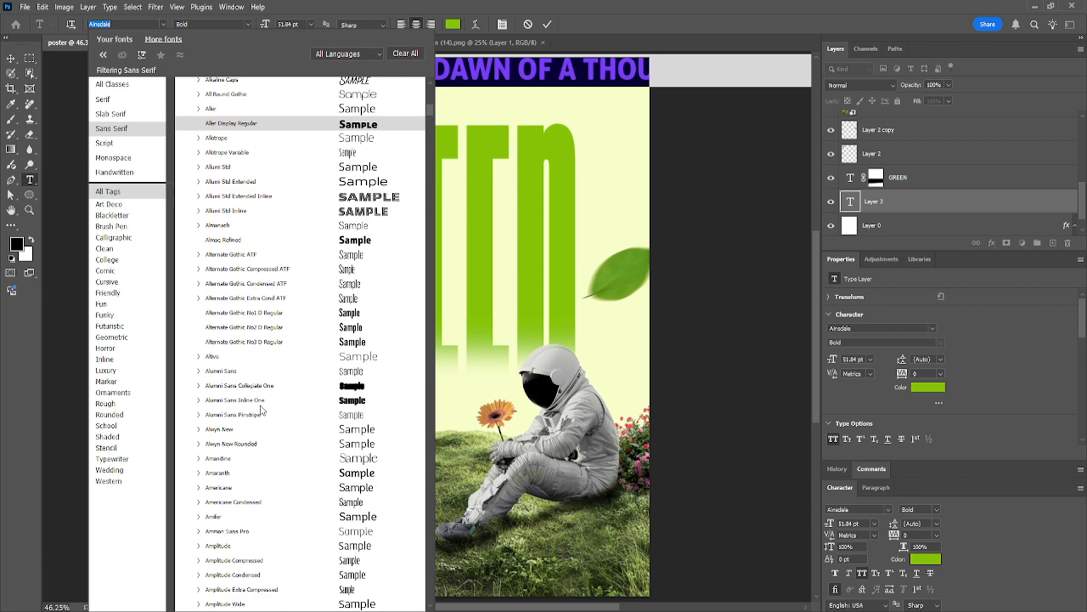
pyautogui.scroll(-3, 367, 305)
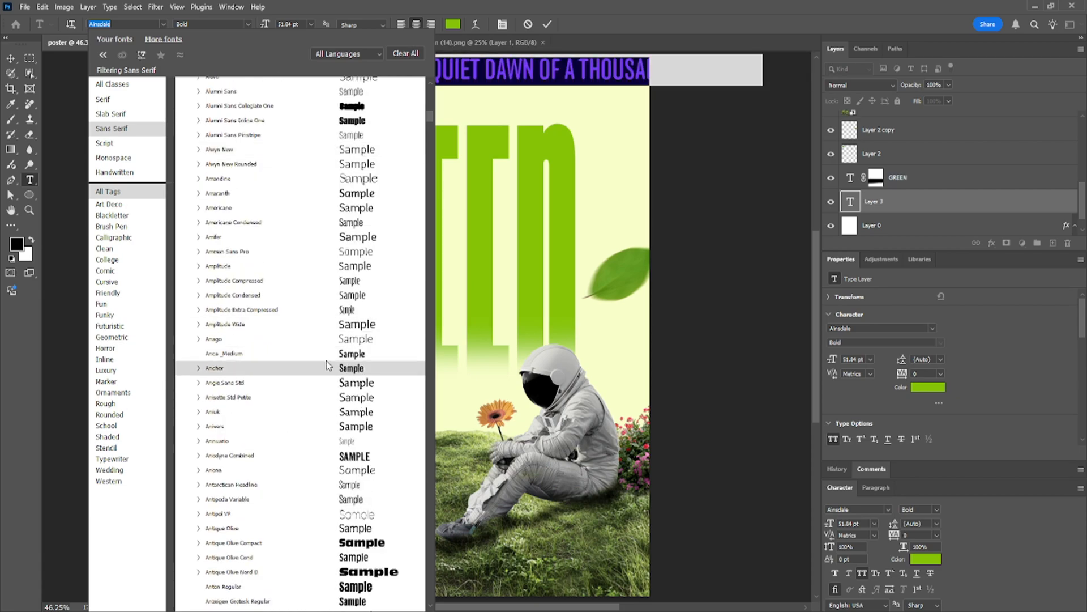
pyautogui.click(199, 368)
pyautogui.click(212, 407)
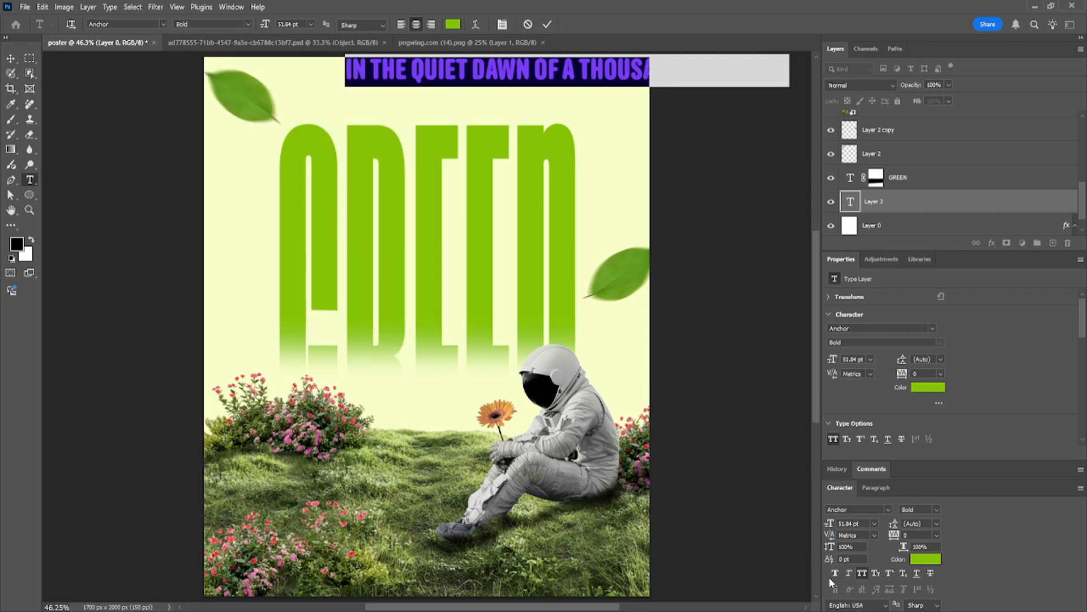
# Step: Turn off All Caps for the tagline and set its font size to 20 pt
pyautogui.click(862, 573)
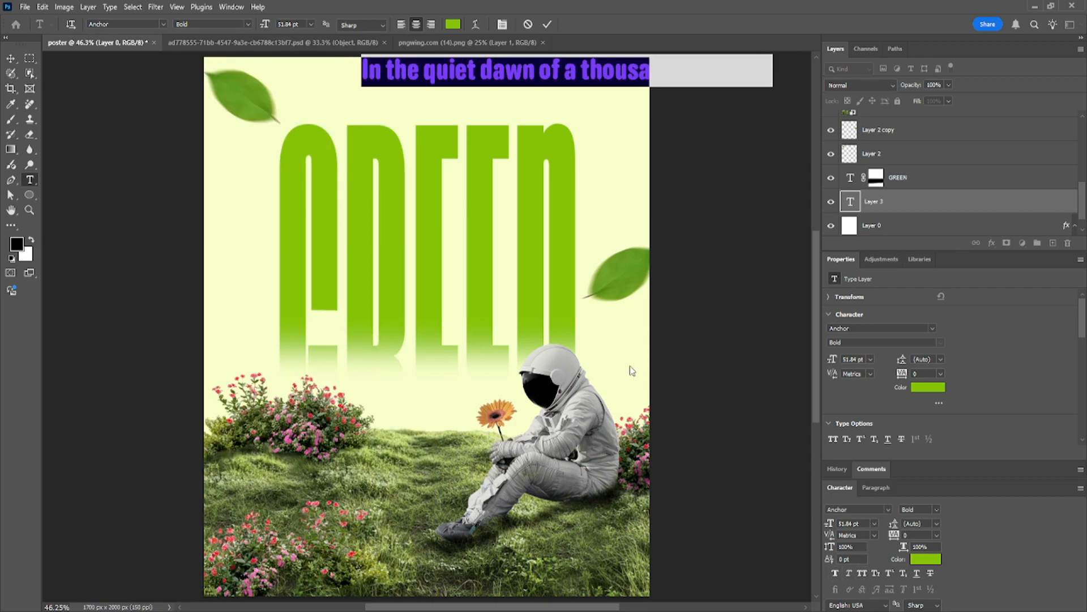
pyautogui.doubleClick(290, 24)
pyautogui.write('20')
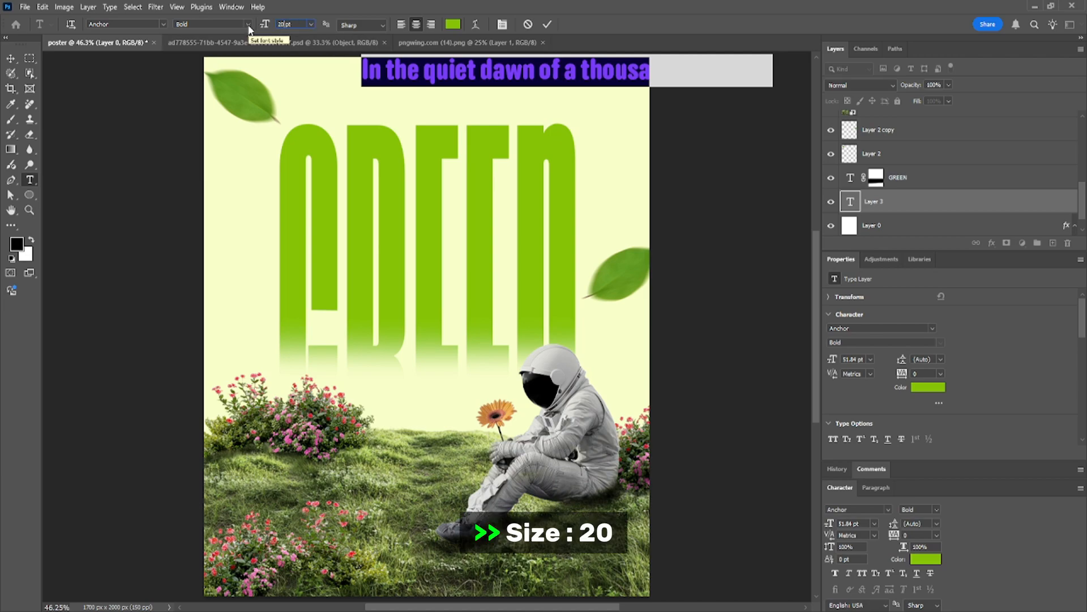
pyautogui.press('Return')
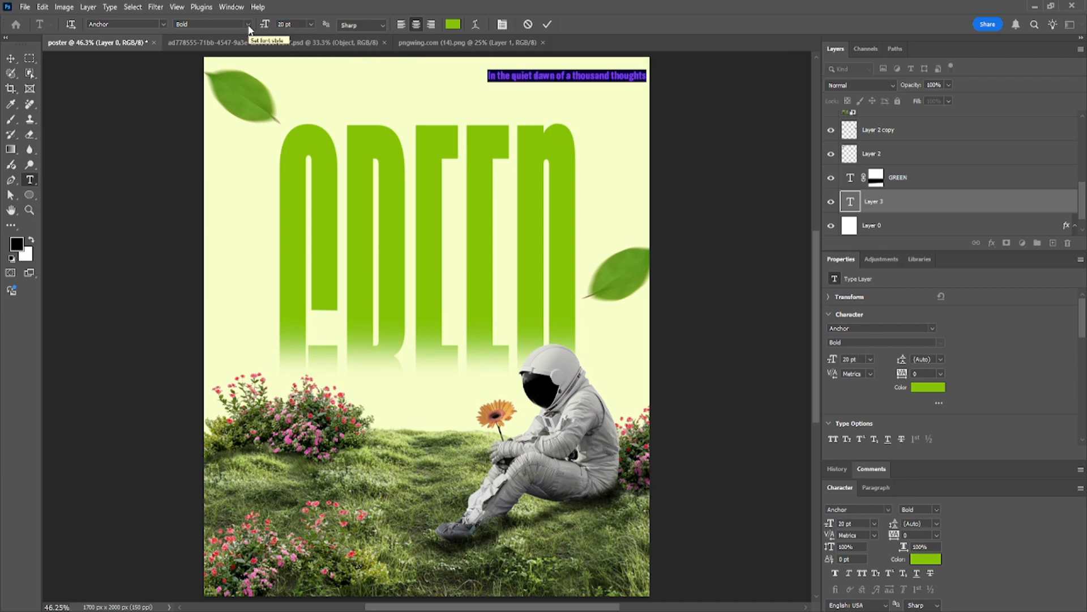
# Step: Commit the tagline text and position it centred just above the GREEN title
pyautogui.click(545, 25)
pyautogui.press('v')
pyautogui.moveTo(543, 77); pyautogui.dragTo(411, 113)
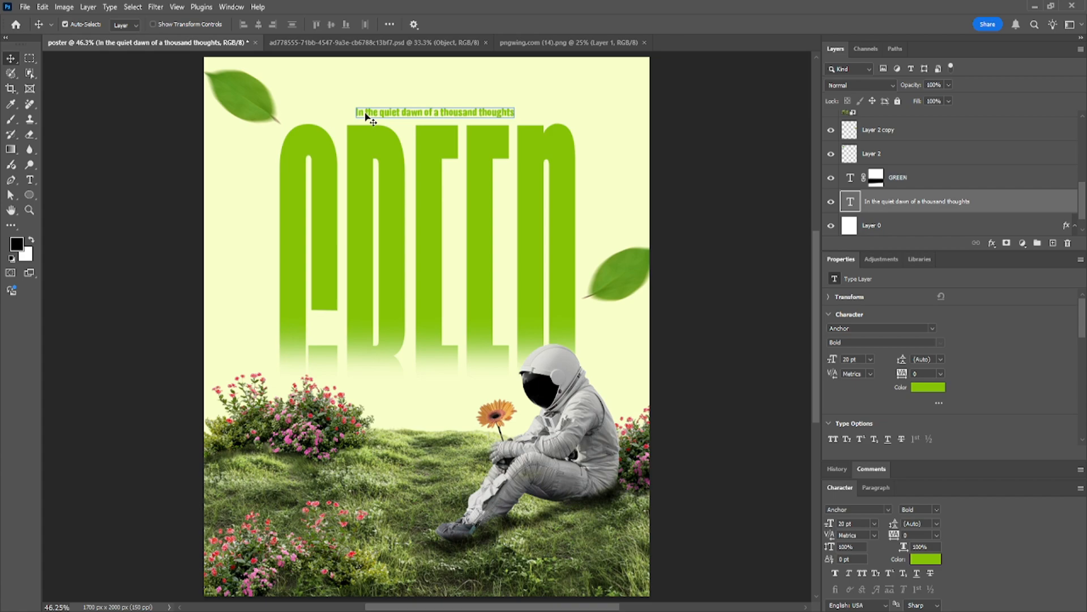
# Step: Widen the gaps between the tagline's words with extra spaces to span the GREEN title's width, and align it over the title
pyautogui.doubleClick(366, 115)
pyautogui.click(365, 111)
pyautogui.click(387, 114)
pyautogui.click(423, 113)
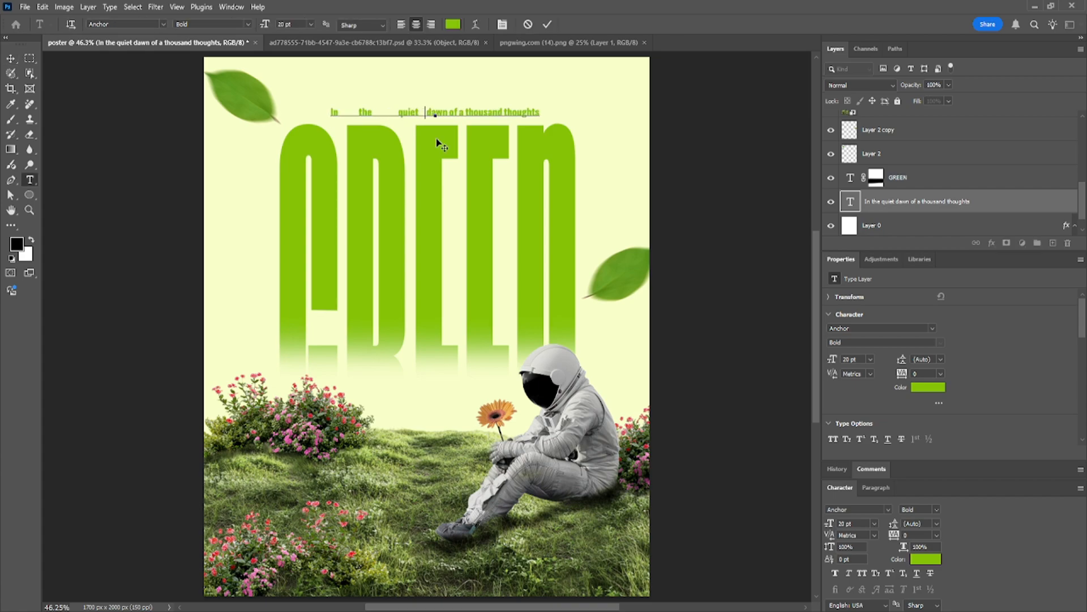
pyautogui.click(453, 114)
pyautogui.click(470, 113)
pyautogui.click(547, 24)
pyautogui.press('v')
pyautogui.moveTo(506, 114); pyautogui.dragTo(499, 113)
# Step: Crop the poster at its upper and lower edges to 1700 x 1741 px, keeping the full width
pyautogui.press('c')
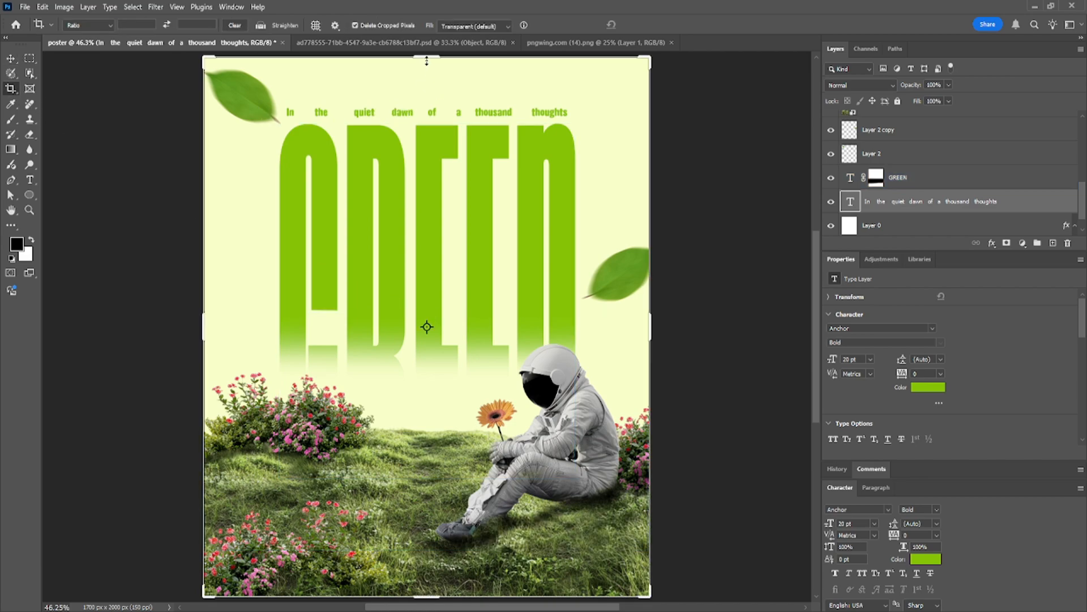
pyautogui.moveTo(427, 60); pyautogui.dragTo(427, 73)
pyautogui.moveTo(424, 587); pyautogui.dragTo(424, 565)
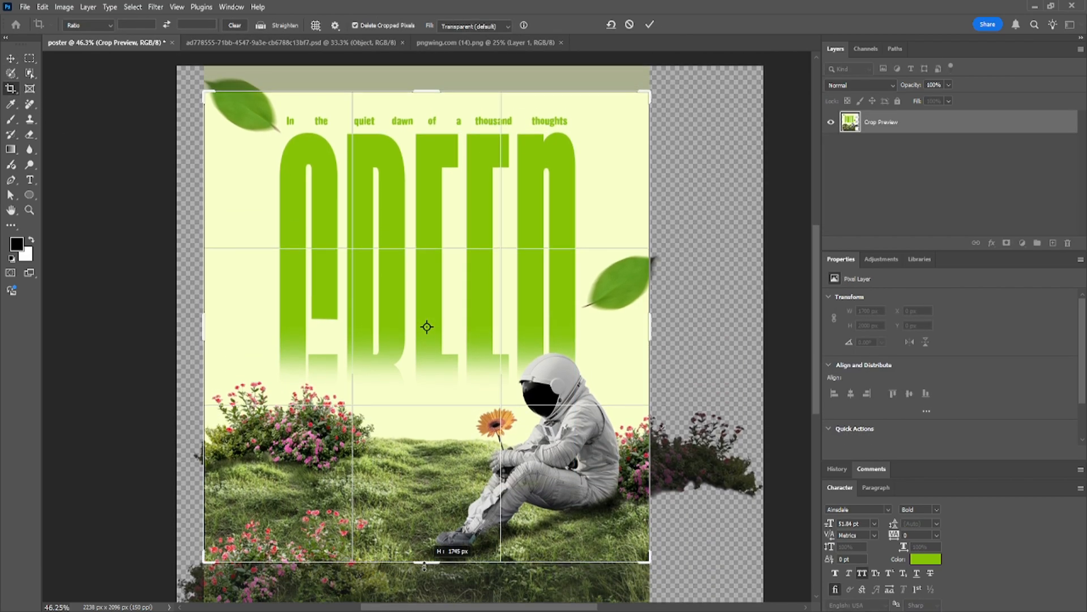
pyautogui.press('Return')
# Step: Squash the GREEN title's height to about 91%, move it up behind the astronaut, and lower the tagline to sit just above it
pyautogui.press('v')
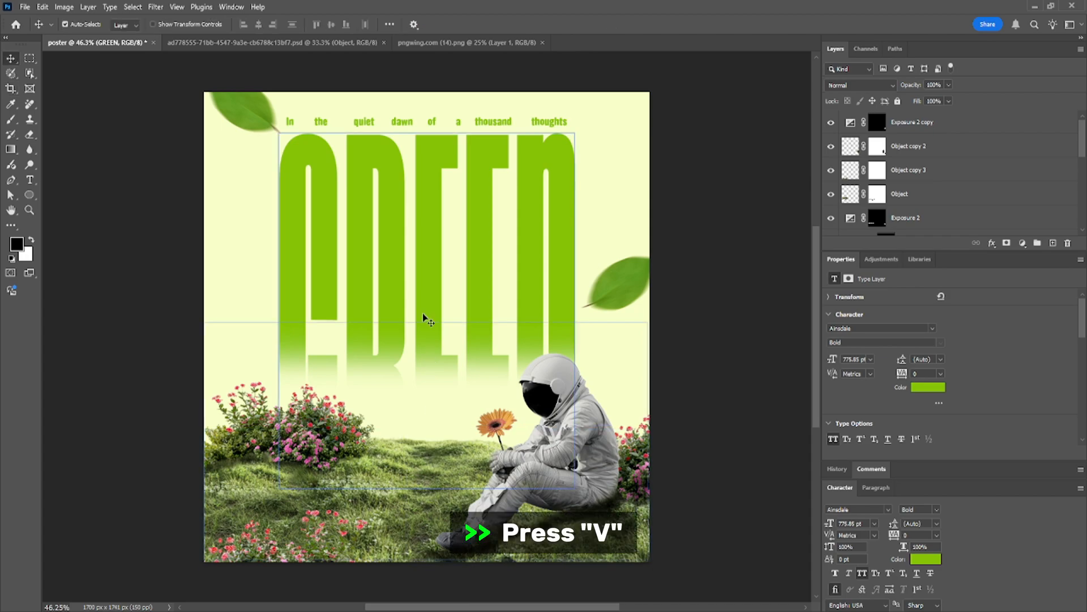
pyautogui.moveTo(422, 245); pyautogui.dragTo(420, 254)
pyautogui.hotkey('ctrl', 't')
pyautogui.moveTo(422, 107); pyautogui.dragTo(423, 143)
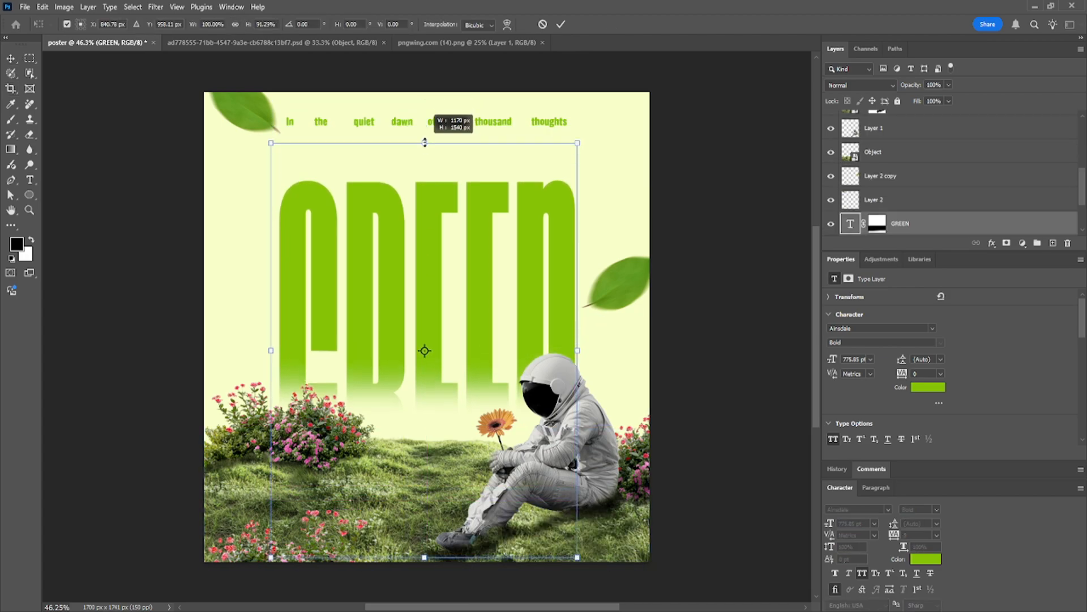
pyautogui.press('Return')
pyautogui.moveTo(432, 221); pyautogui.dragTo(434, 192)
pyautogui.moveTo(437, 125); pyautogui.dragTo(434, 143)
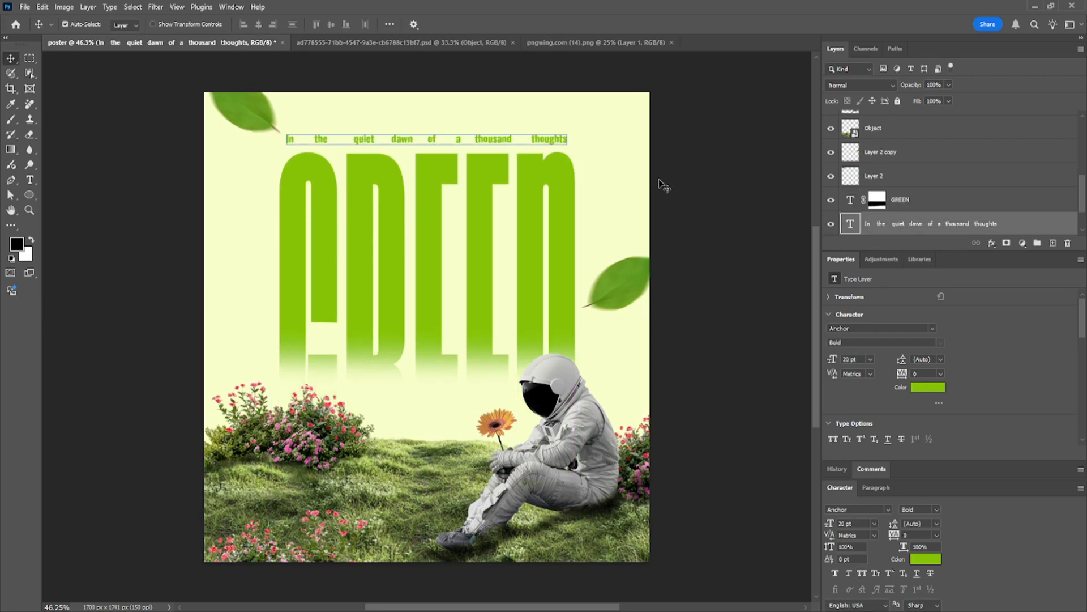
# Step: Convert the GREEN title to a smart object and apply an Add Noise filter with Amount 18.49% and Uniform distribution
pyautogui.click(942, 199)
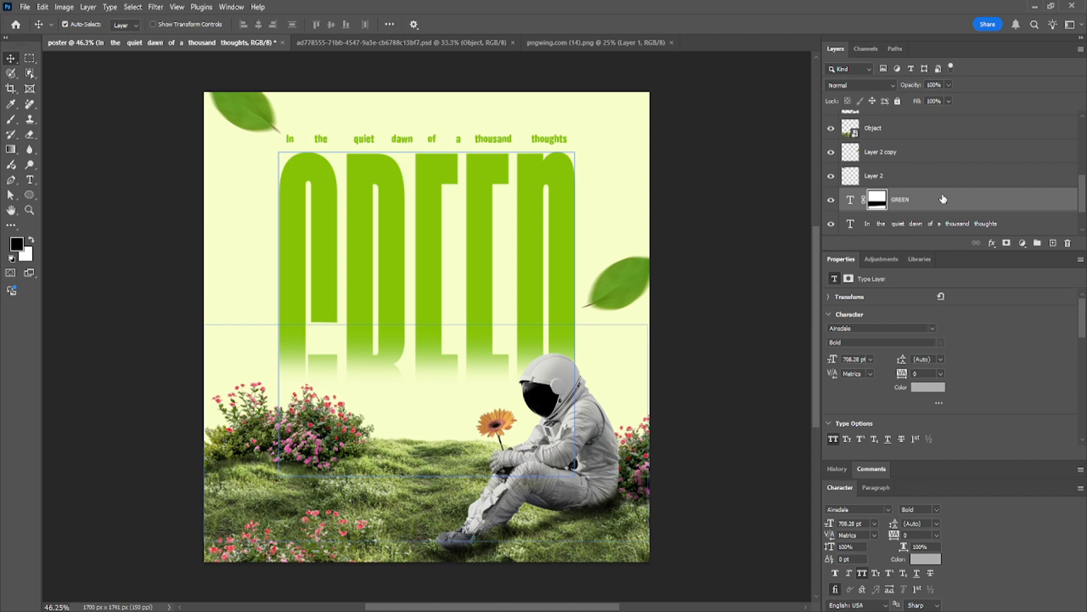
pyautogui.click(849, 201)
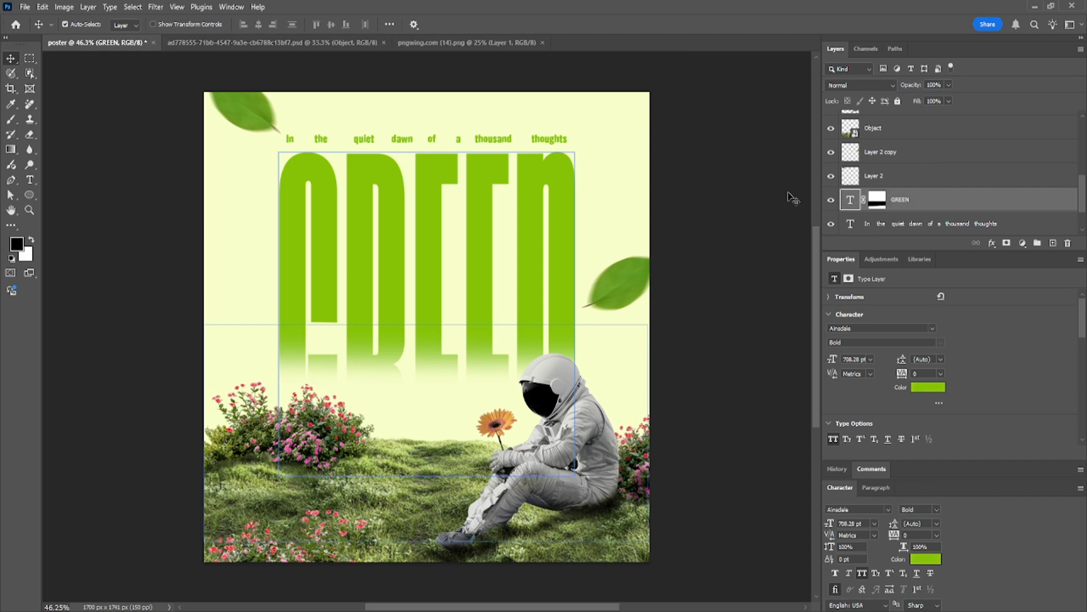
pyautogui.click(155, 7)
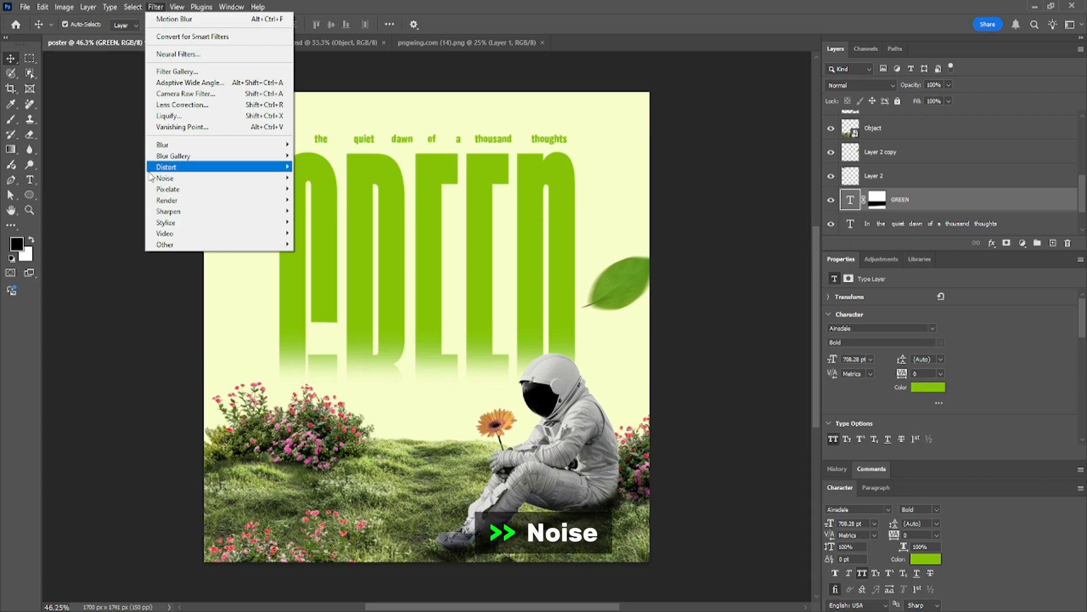
pyautogui.moveTo(170, 178)
pyautogui.click(321, 179)
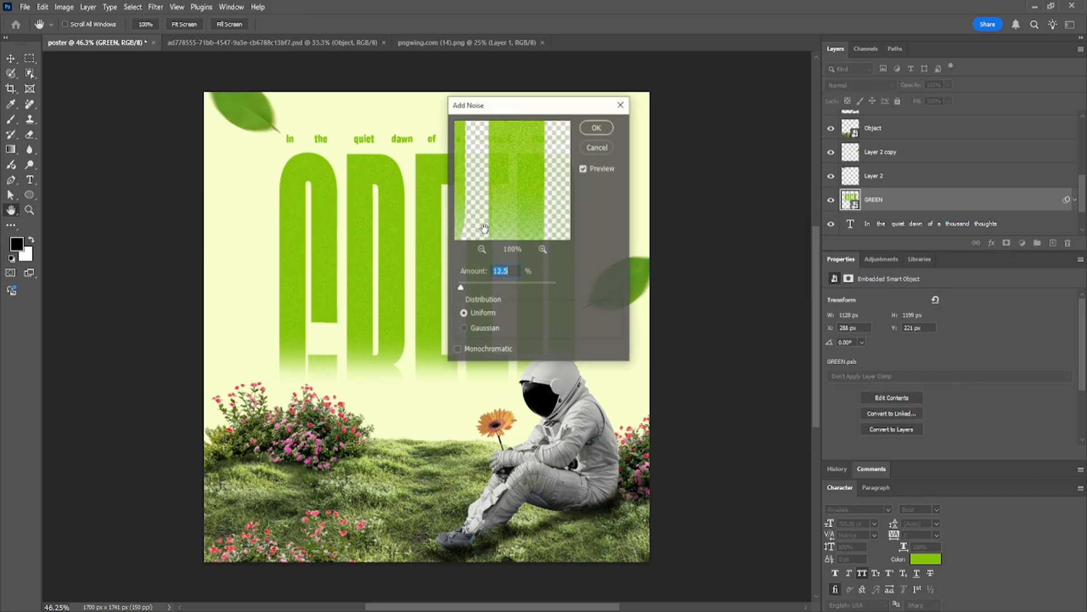
pyautogui.moveTo(461, 287); pyautogui.dragTo(466, 289)
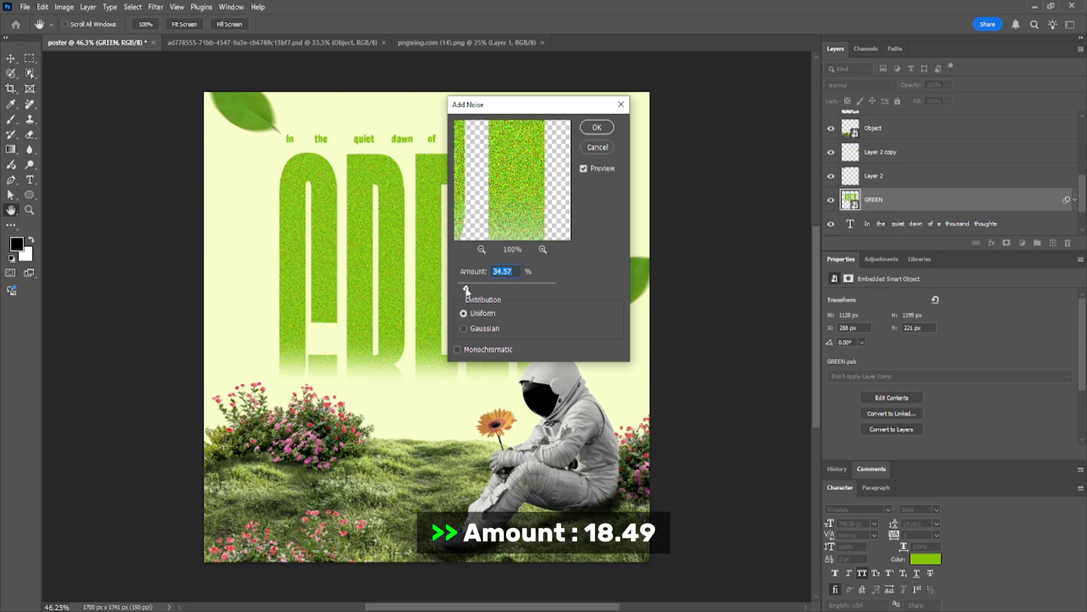
pyautogui.click(597, 127)
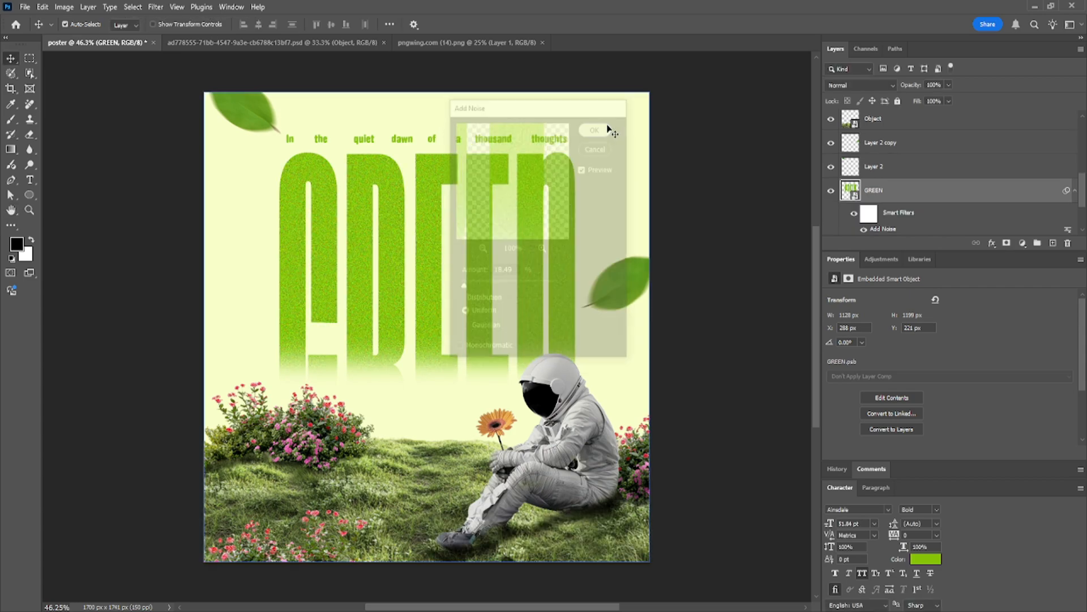
# Step: Select all layers from Exposure 2 copy down to Layer 0 and stamp them into one merged layer on top, hiding the originals
pyautogui.click(898, 125)
pyautogui.scroll(3, 898, 126)
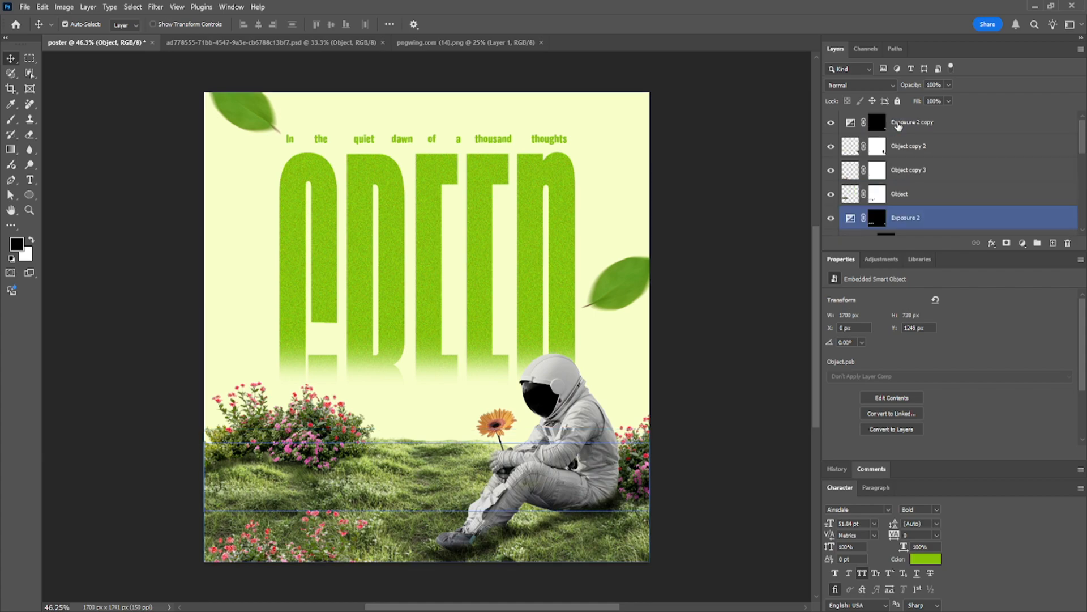
pyautogui.click(898, 126)
pyautogui.scroll(-5, 899, 126)
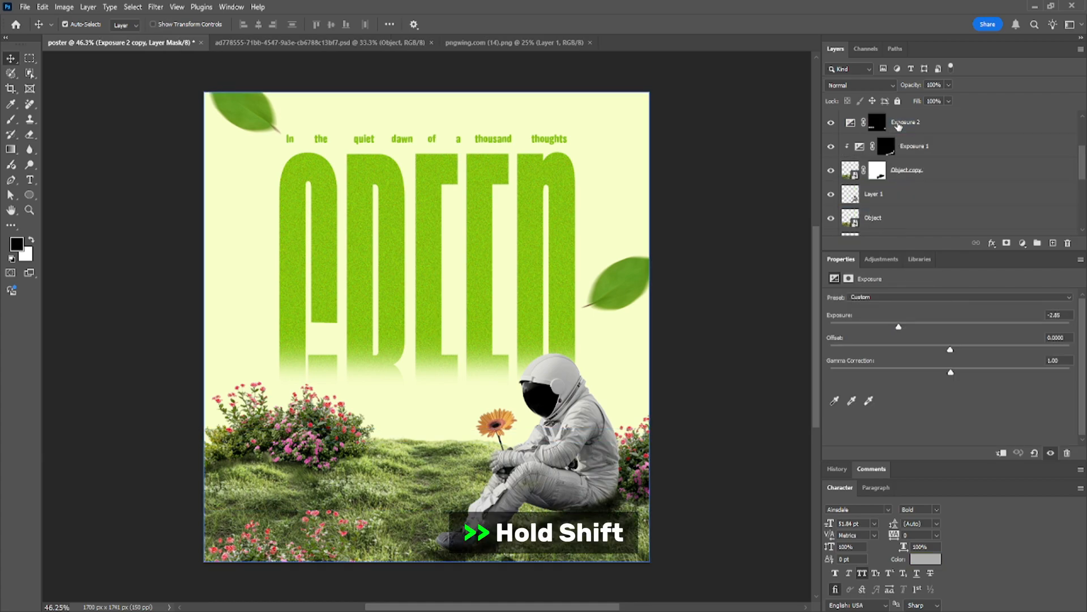
pyautogui.keyDown('shift'); pyautogui.click(898, 125); pyautogui.keyUp('shift')
pyautogui.keyDown('shift'); pyautogui.click(897, 204); pyautogui.keyUp('shift')
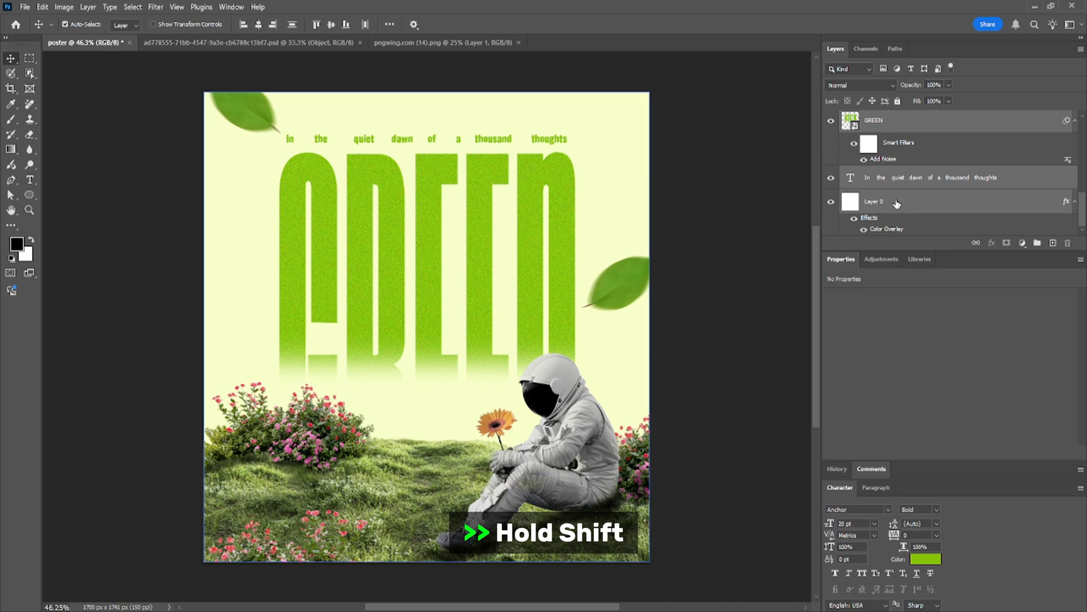
pyautogui.scroll(5, 896, 203)
pyautogui.hotkey('ctrl', 'shift', 'alt', 'e')
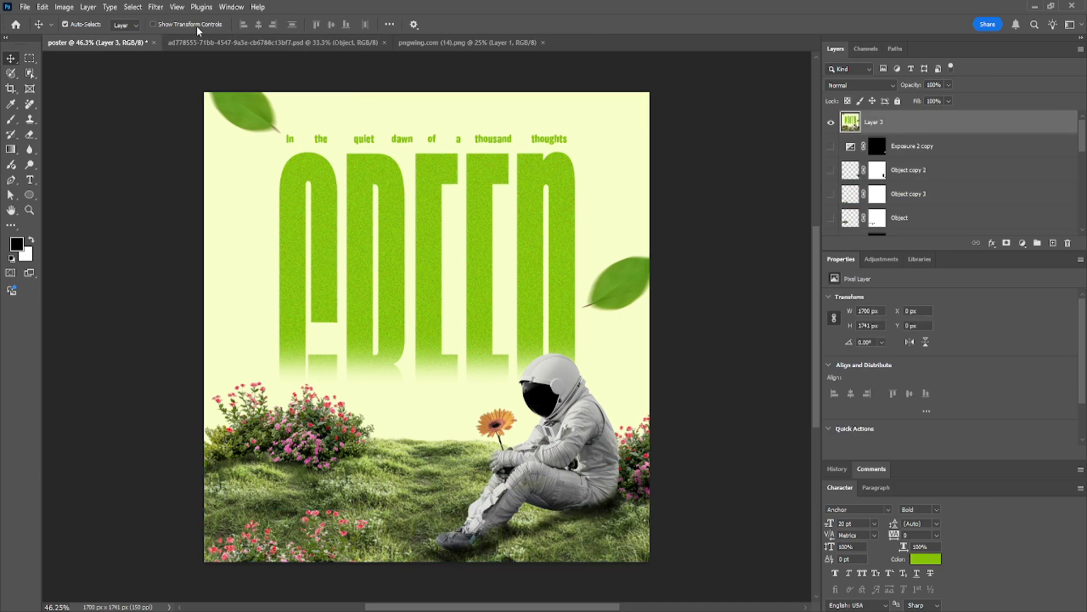
# Step: Apply the Camera Raw Filter to the merged layer: Tint -36, Exposure -0.50, Contrast +43, Highlights +12, Shadows -21, Whites -27, Blacks +23, Saturation -2
pyautogui.click(156, 7)
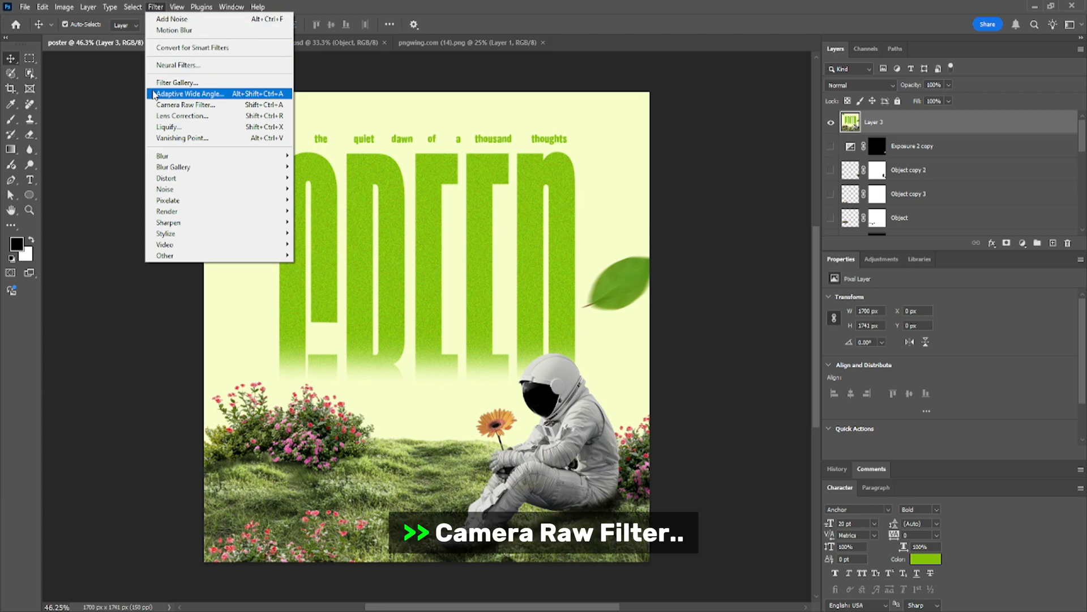
pyautogui.click(158, 104)
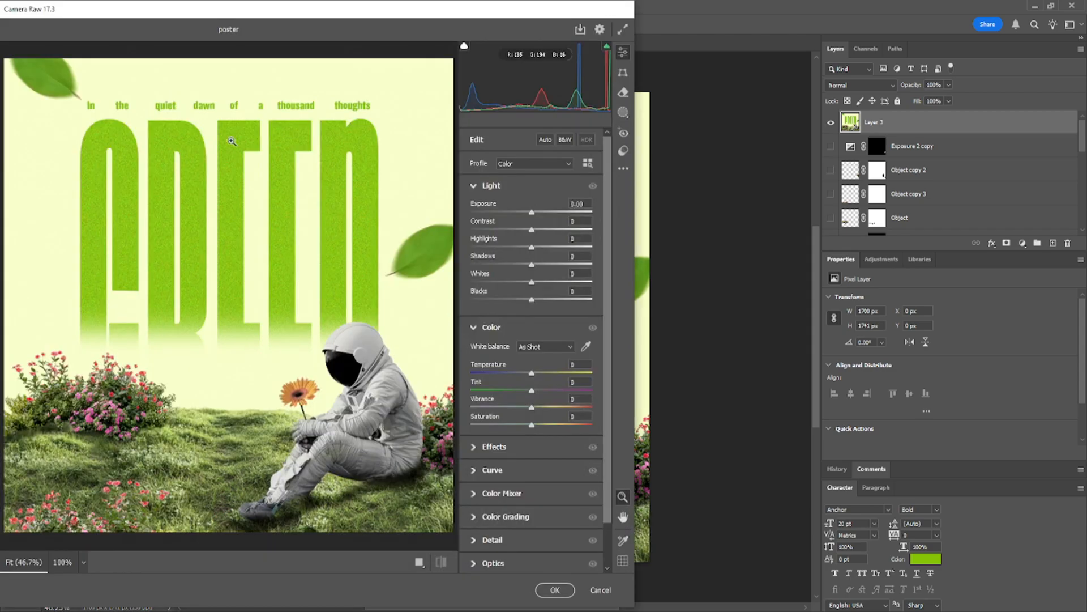
pyautogui.moveTo(520, 383); pyautogui.dragTo(510, 387)
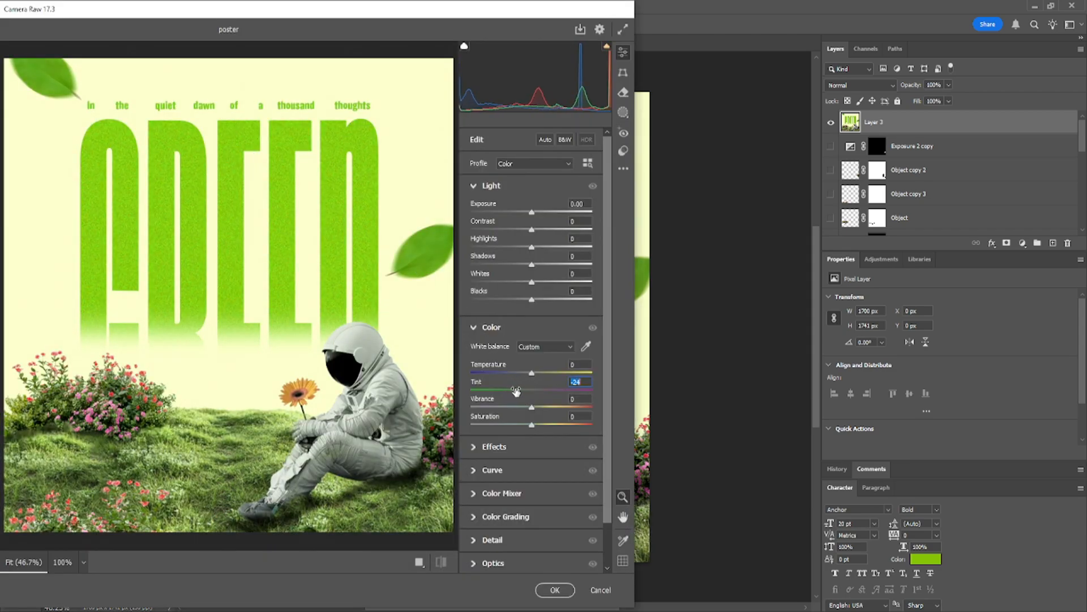
pyautogui.moveTo(532, 212); pyautogui.dragTo(545, 300)
pyautogui.scroll(-1, 545, 300)
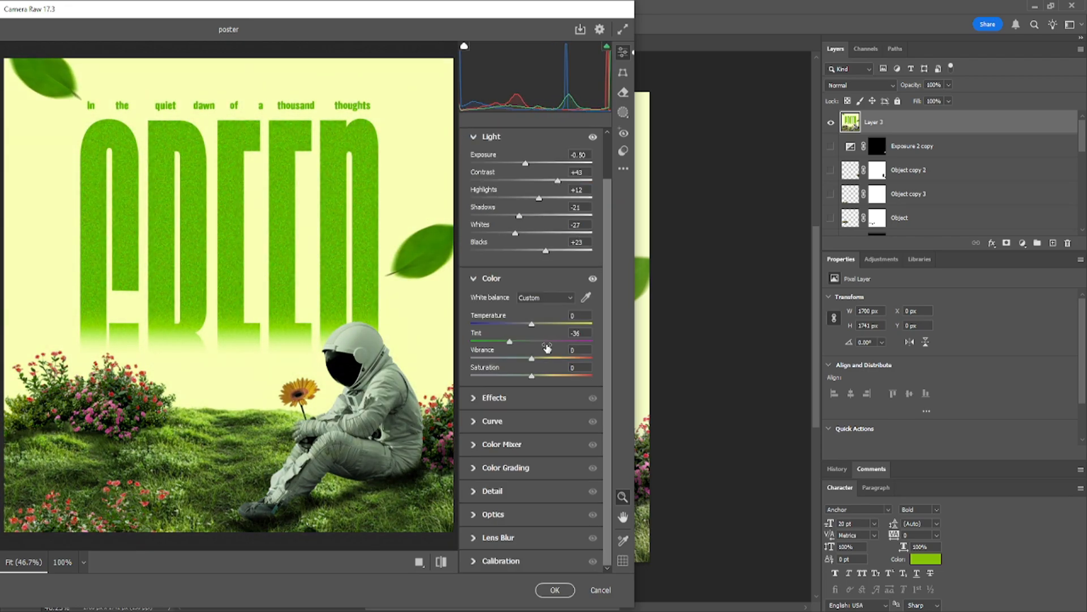
pyautogui.moveTo(532, 375); pyautogui.dragTo(531, 377)
pyautogui.click(552, 591)
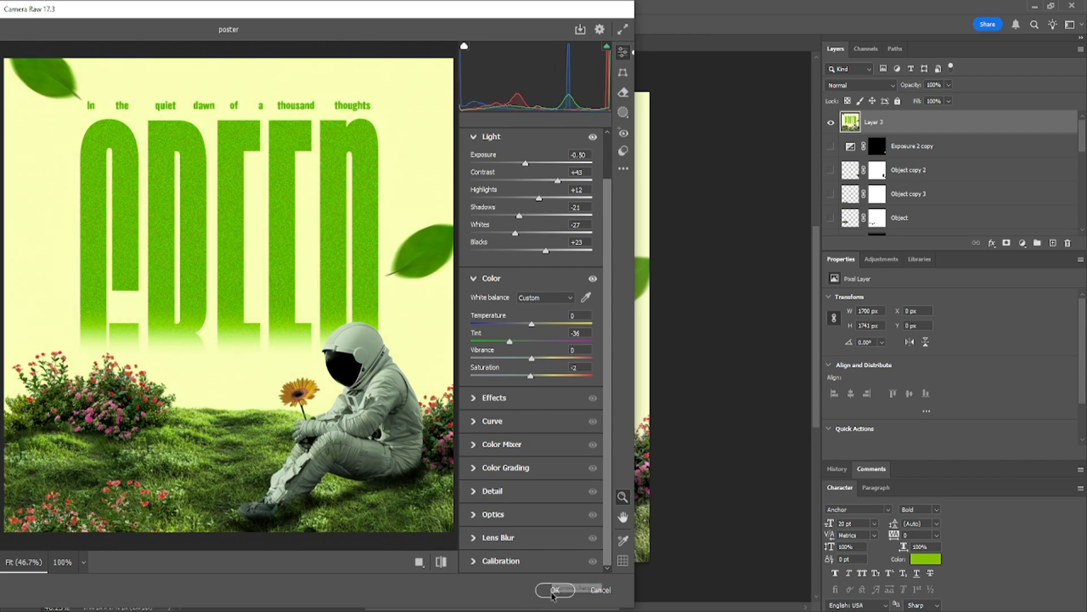